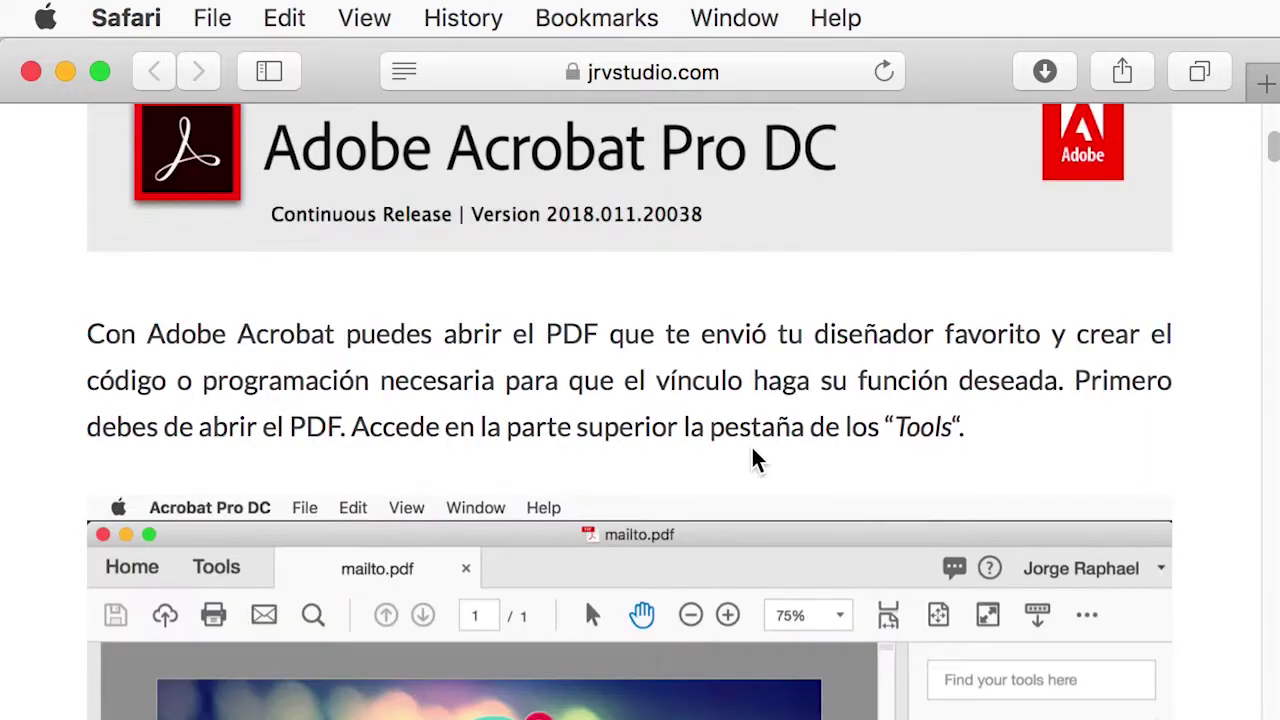
Finish reading the tutorial page in Safari and close the browser.
{"action": "scroll", "coordinate": [755, 455], "scroll_direction": "down", "scroll_amount": 5}
{"action": "scroll", "coordinate": [750, 453], "scroll_direction": "down", "scroll_amount": 9}
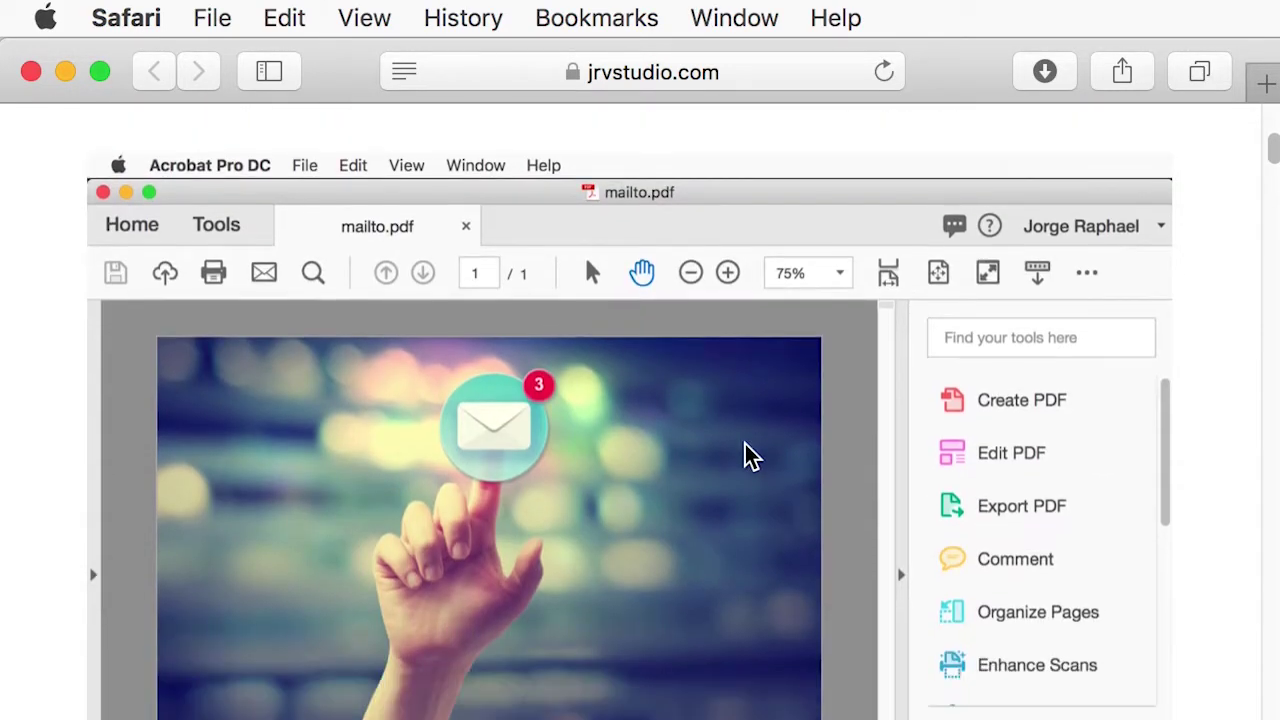
{"action": "scroll", "coordinate": [742, 453], "scroll_direction": "down", "scroll_amount": 10}
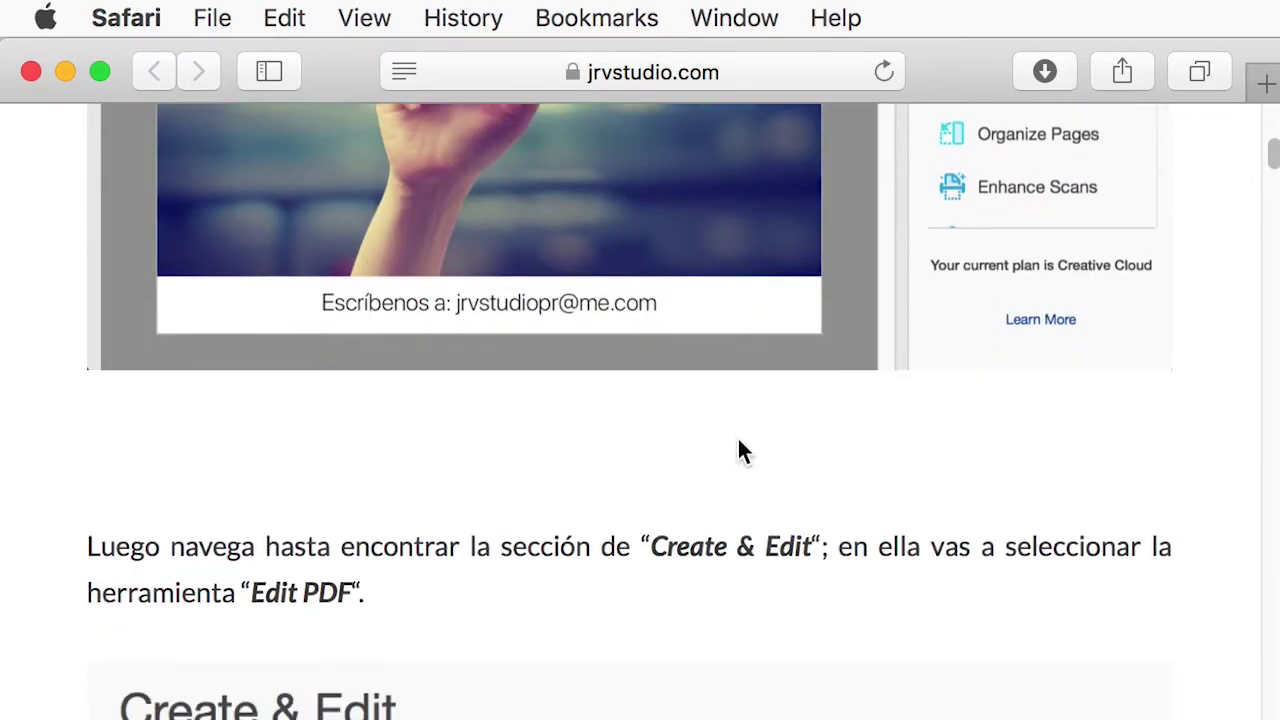
{"action": "scroll", "coordinate": [728, 438], "scroll_direction": "down", "scroll_amount": 20}
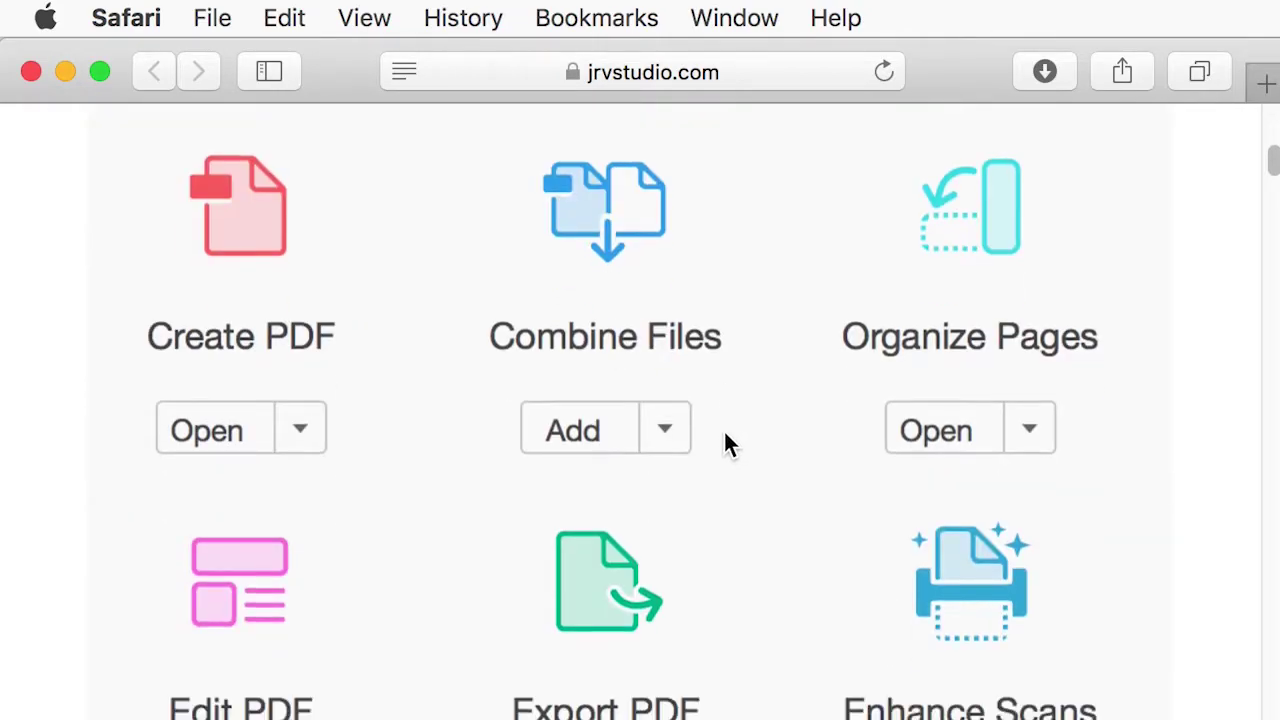
{"action": "scroll", "coordinate": [720, 440], "scroll_direction": "down", "scroll_amount": 11}
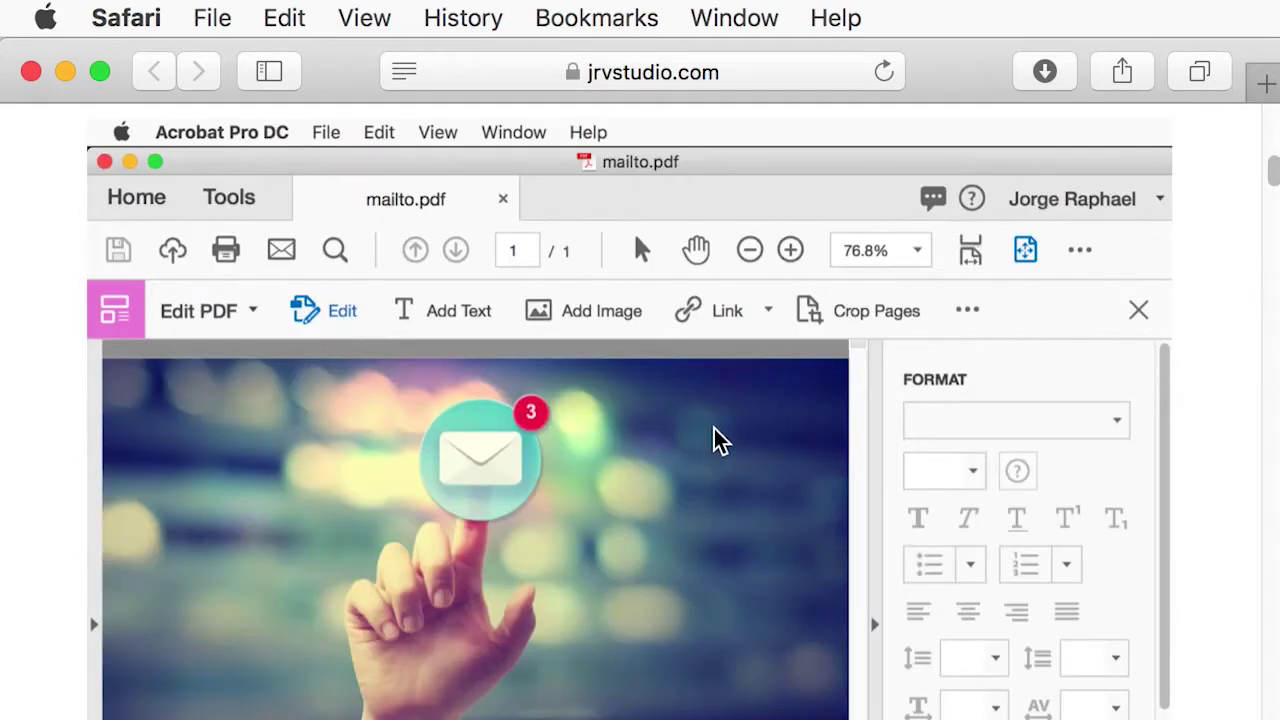
{"action": "scroll", "coordinate": [709, 425], "scroll_direction": "down", "scroll_amount": 15}
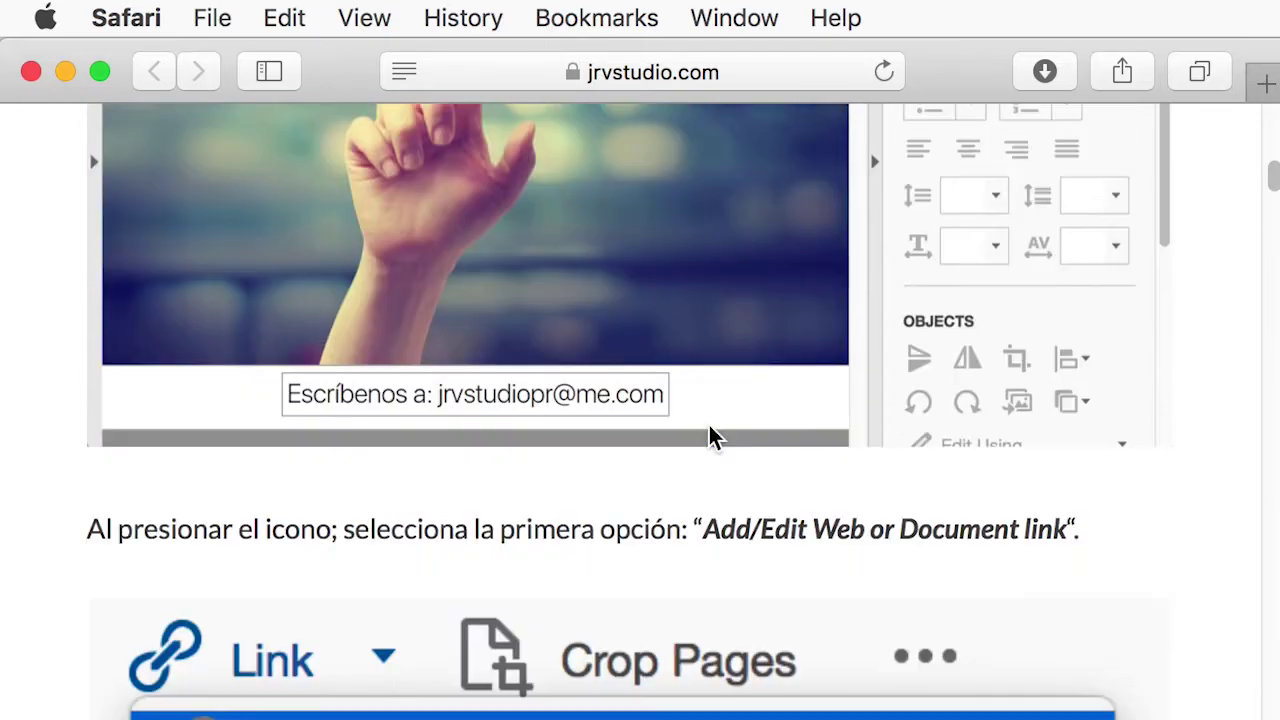
{"action": "scroll", "coordinate": [706, 430], "scroll_direction": "down", "scroll_amount": 20}
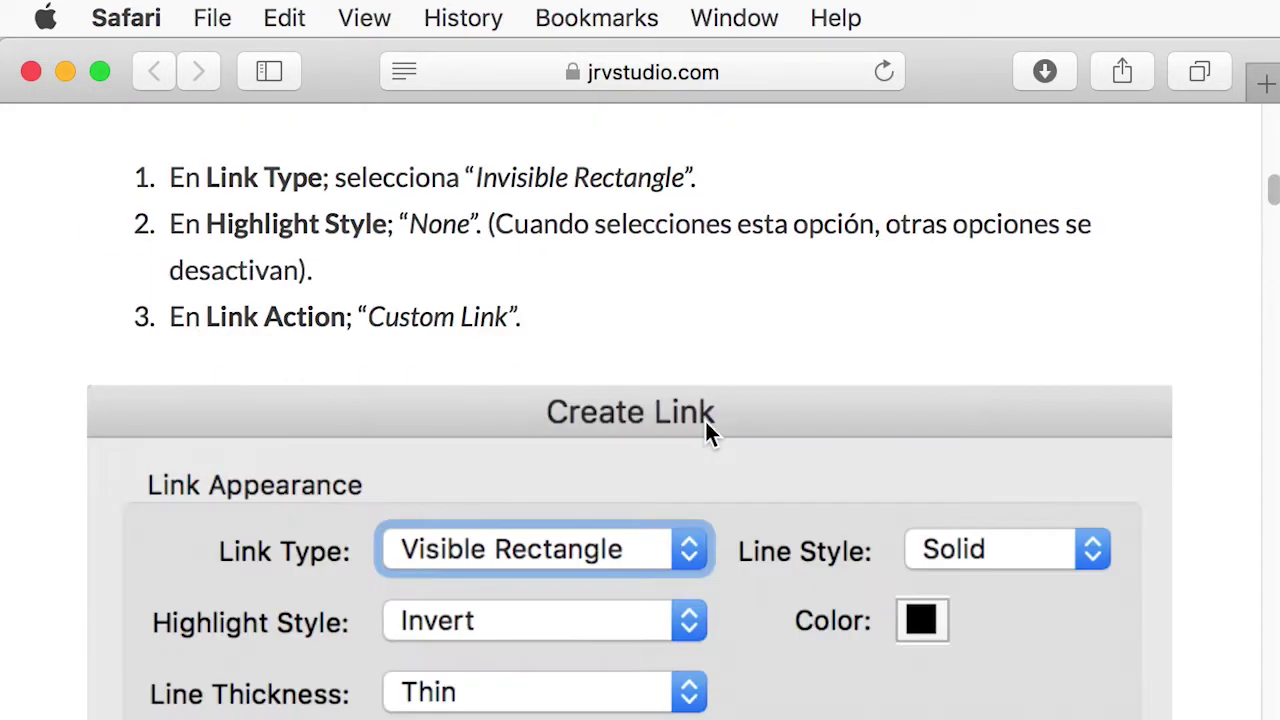
{"action": "scroll", "coordinate": [706, 432], "scroll_direction": "down", "scroll_amount": 20}
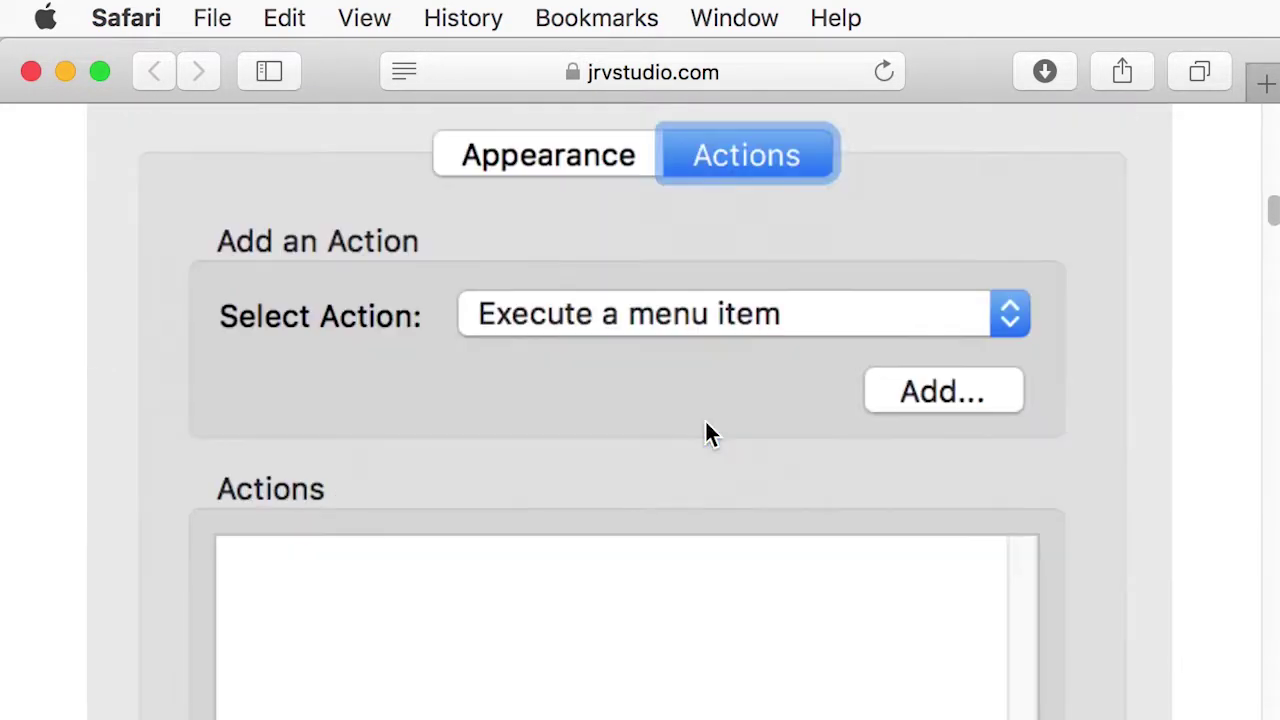
{"action": "scroll", "coordinate": [686, 426], "scroll_direction": "down", "scroll_amount": 10}
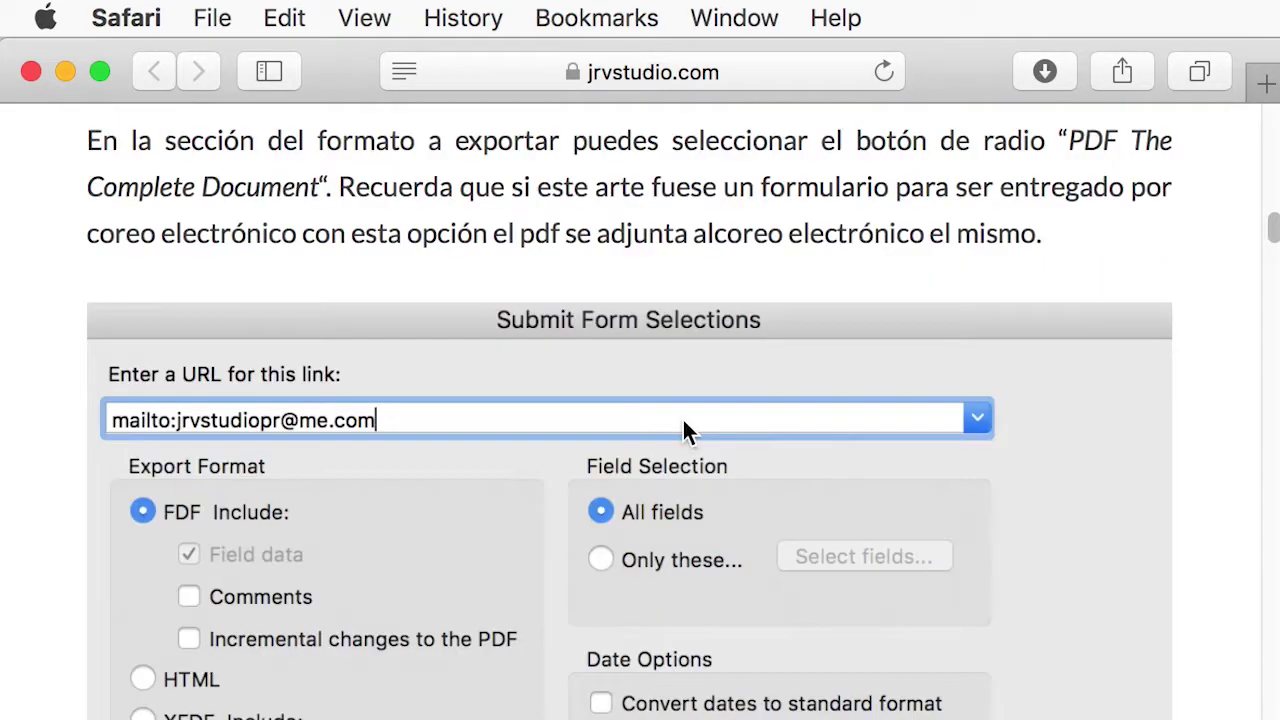
{"action": "scroll", "coordinate": [680, 420], "scroll_direction": "up", "scroll_amount": 20}
{"action": "scroll", "coordinate": [672, 426], "scroll_direction": "down", "scroll_amount": 2}
{"action": "scroll", "coordinate": [672, 420], "scroll_direction": "down", "scroll_amount": 5}
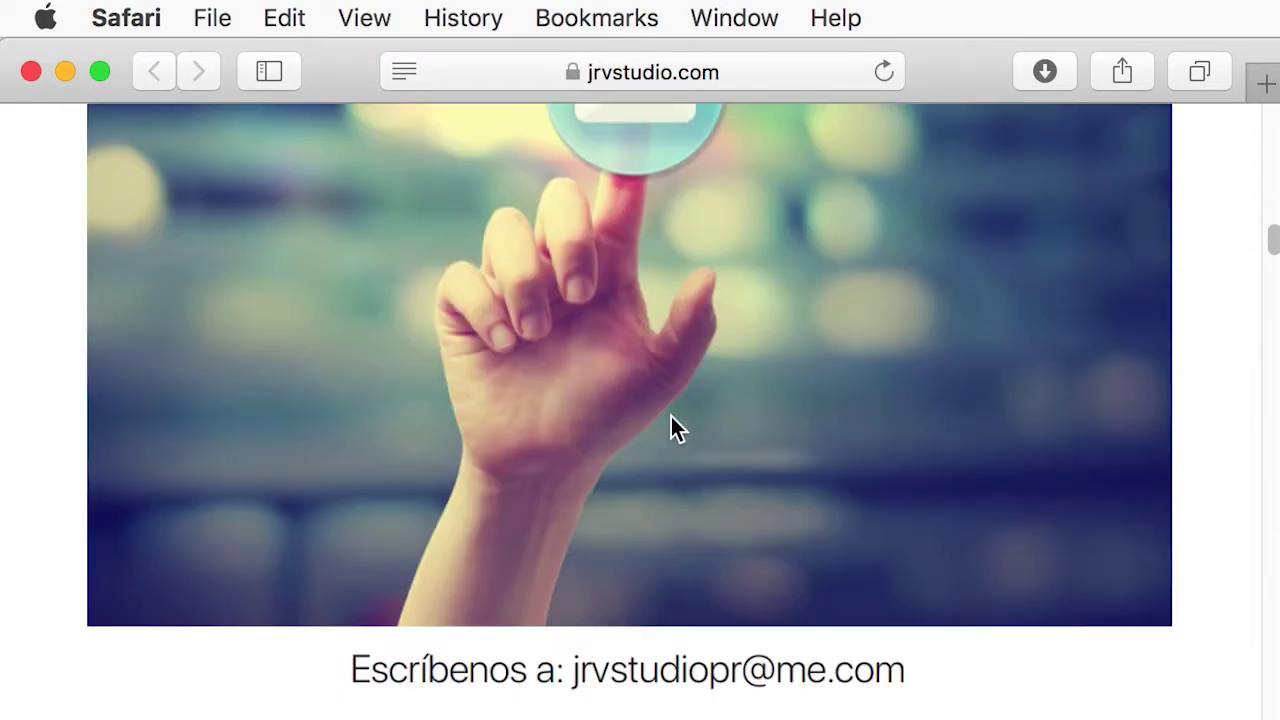
{"action": "scroll", "coordinate": [669, 414], "scroll_direction": "down", "scroll_amount": 12}
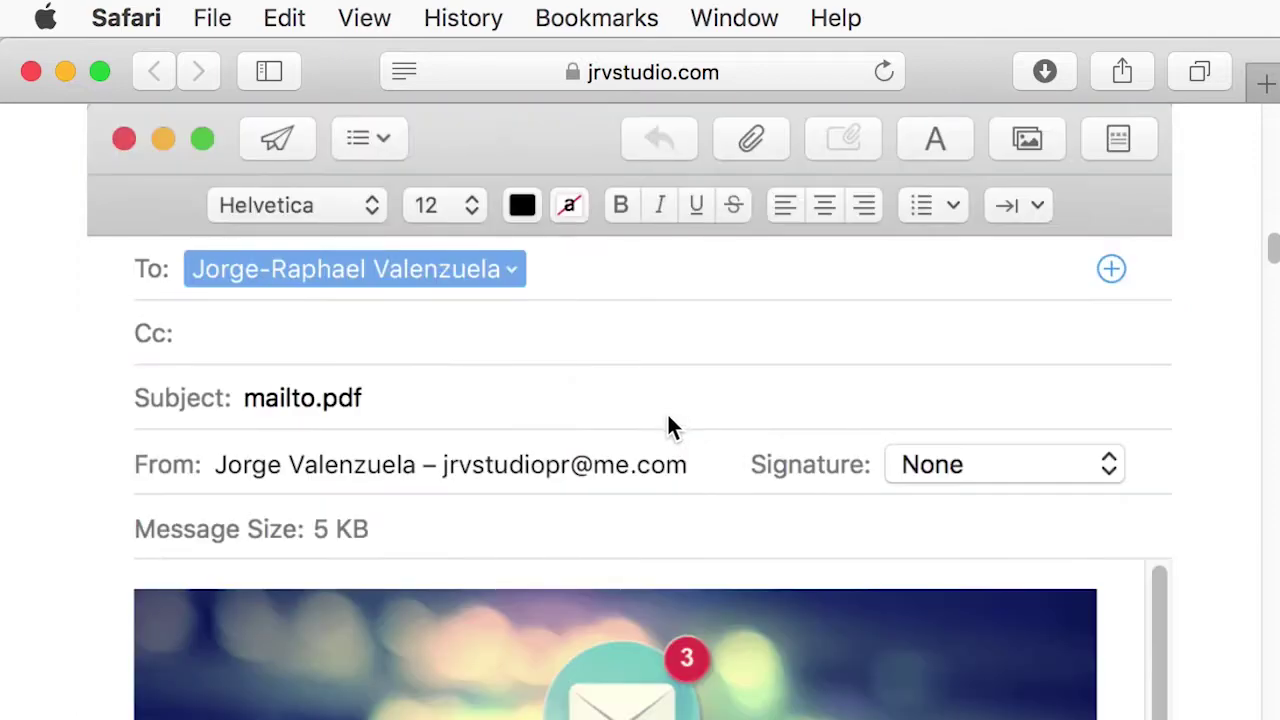
{"action": "scroll", "coordinate": [665, 410], "scroll_direction": "down", "scroll_amount": 4}
{"action": "scroll", "coordinate": [666, 413], "scroll_direction": "down", "scroll_amount": 7}
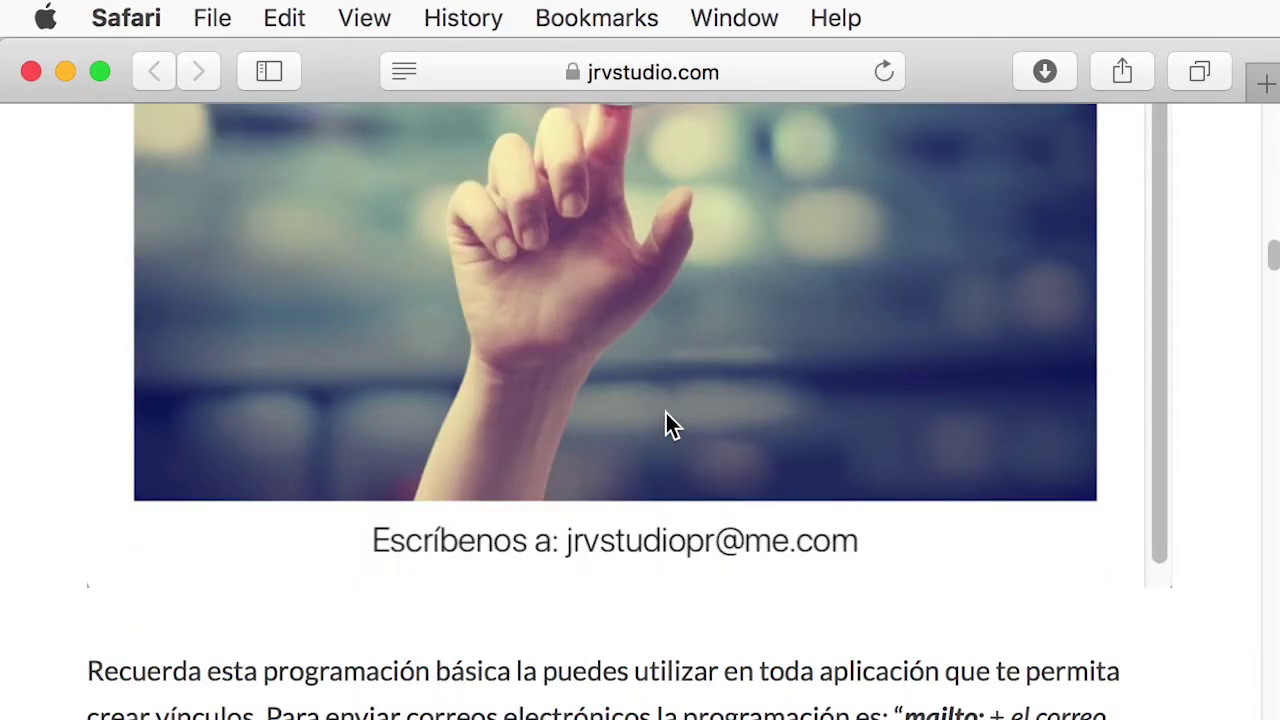
{"action": "scroll", "coordinate": [725, 538], "scroll_direction": "down", "scroll_amount": 4}
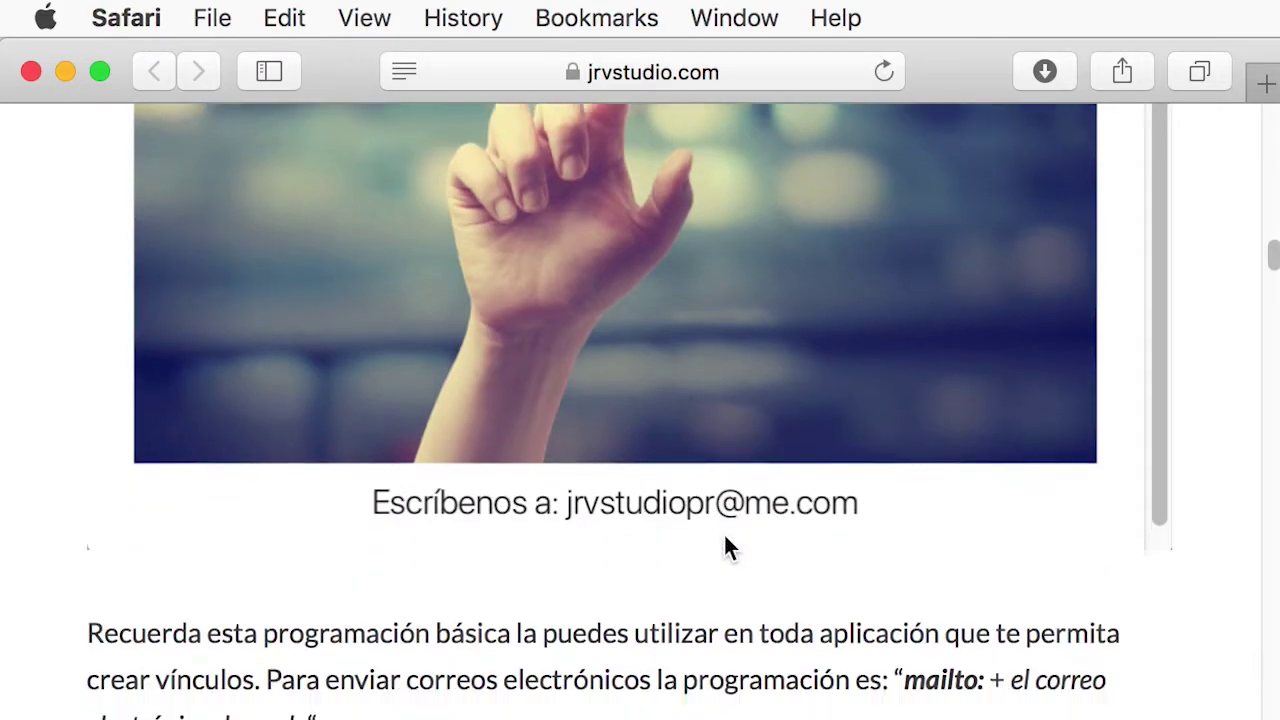
{"action": "scroll", "coordinate": [722, 538], "scroll_direction": "up", "scroll_amount": 1}
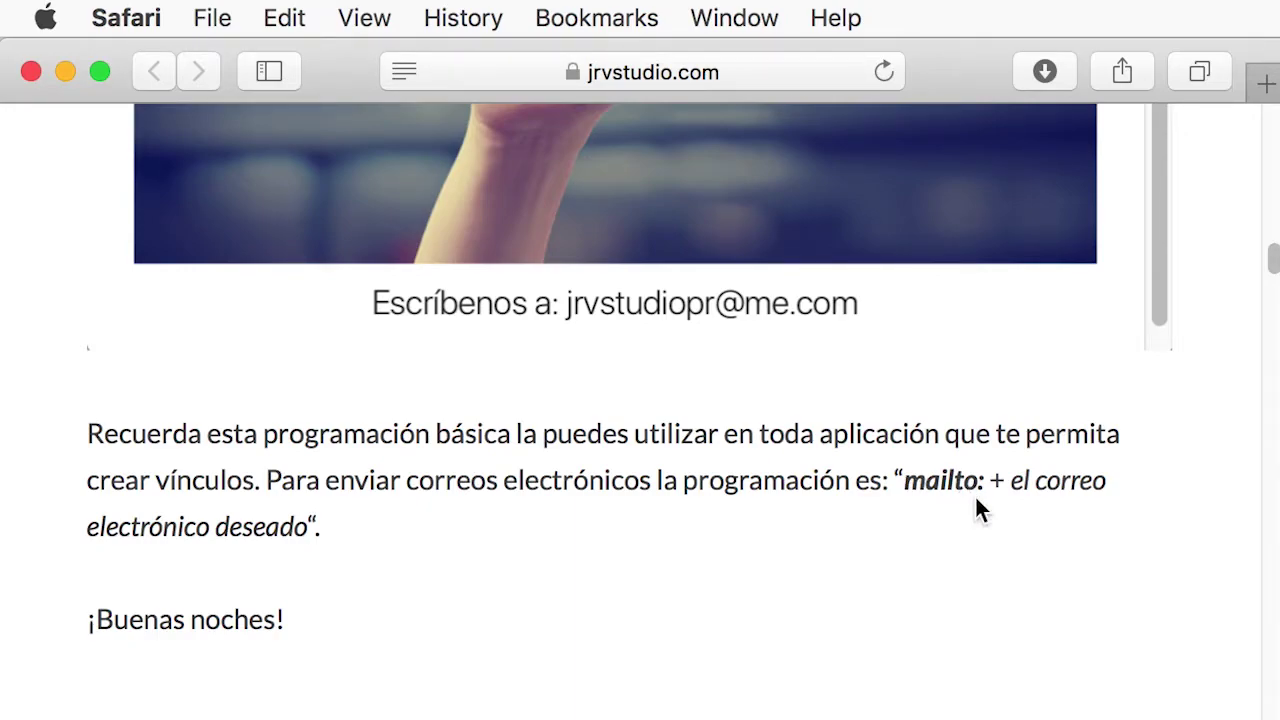
{"action": "scroll", "coordinate": [980, 510], "scroll_direction": "up", "scroll_amount": 10}
{"action": "scroll", "coordinate": [921, 456], "scroll_direction": "up", "scroll_amount": 20}
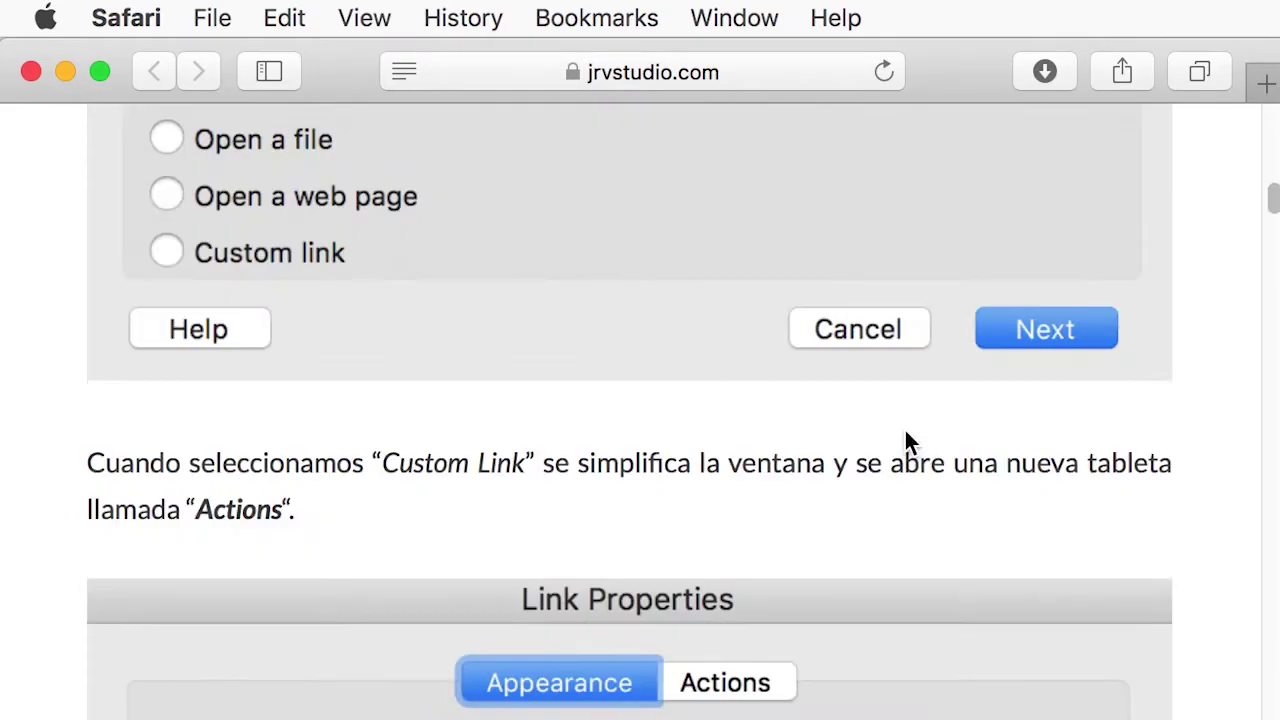
{"action": "scroll", "coordinate": [869, 420], "scroll_direction": "up", "scroll_amount": 3}
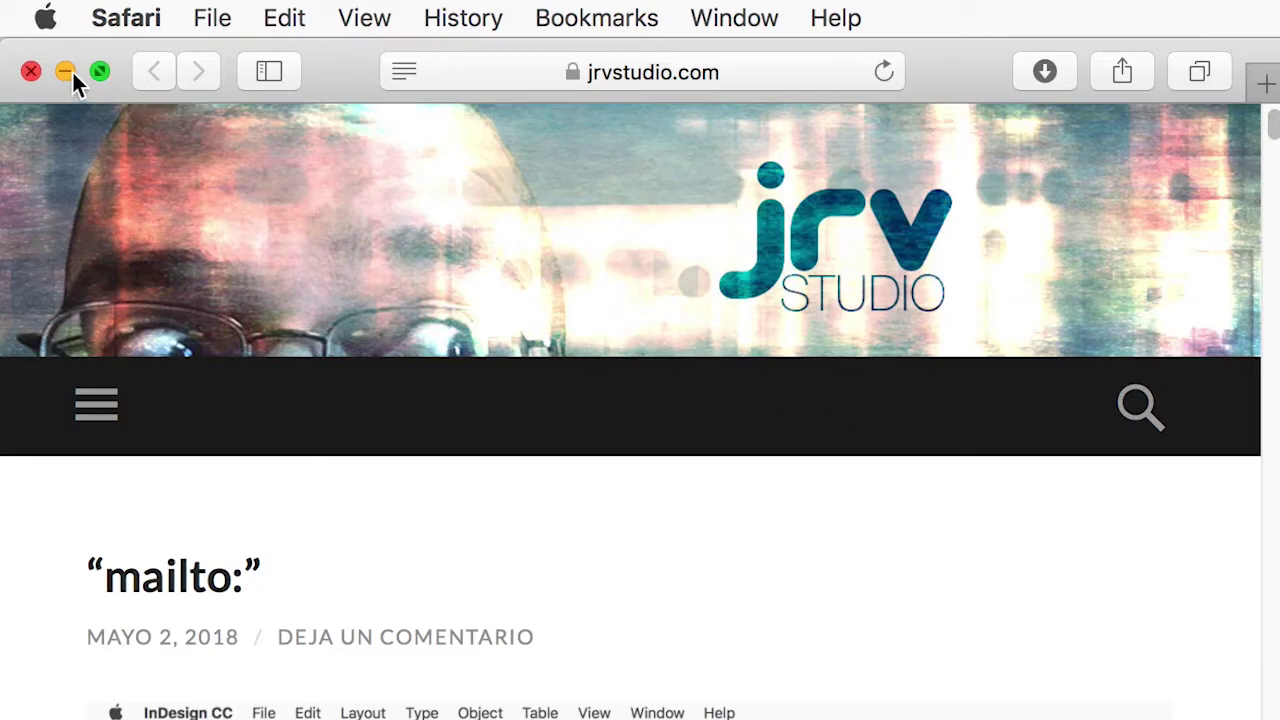
{"action": "left_click", "coordinate": [34, 75]}
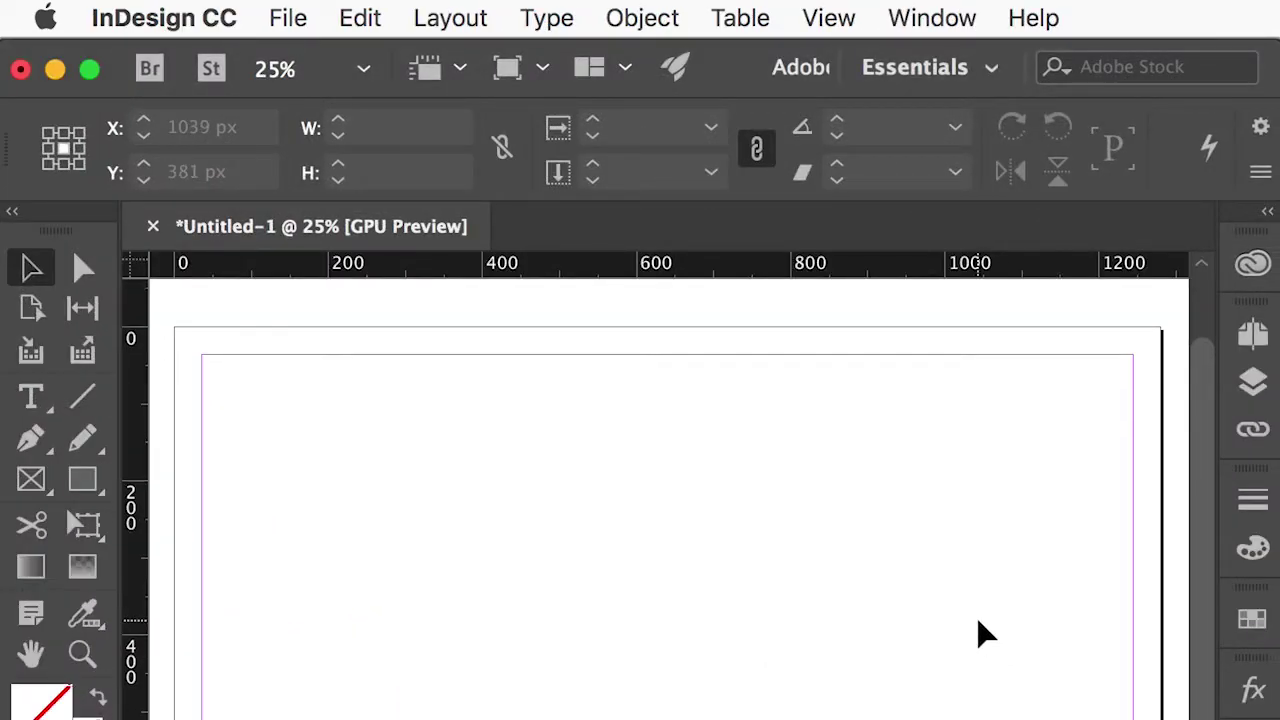
Place Vinculo.jpg full size from the page's top-left corner, 1297.138 × 865.793 px.
{"action": "scroll", "coordinate": [980, 625], "scroll_direction": "down", "scroll_amount": 1}
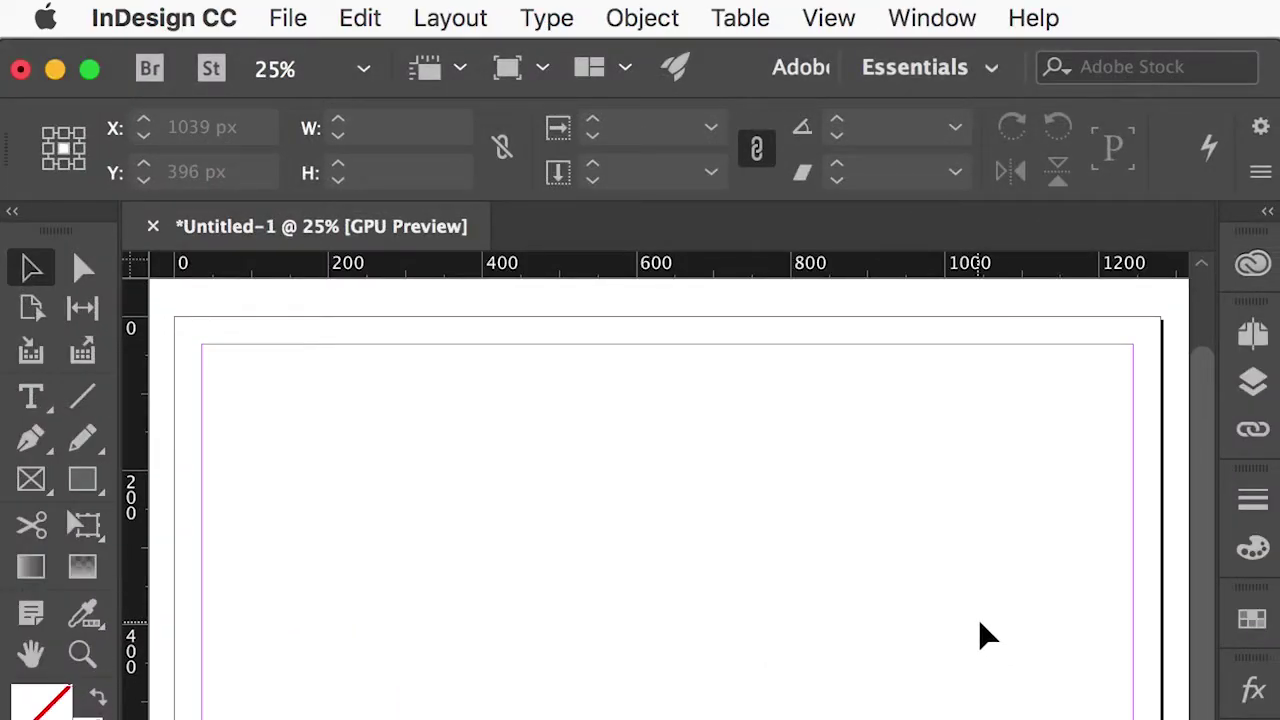
{"action": "scroll", "coordinate": [955, 600], "scroll_direction": "left", "scroll_amount": 1}
{"action": "scroll", "coordinate": [955, 582], "scroll_direction": "right", "scroll_amount": 1}
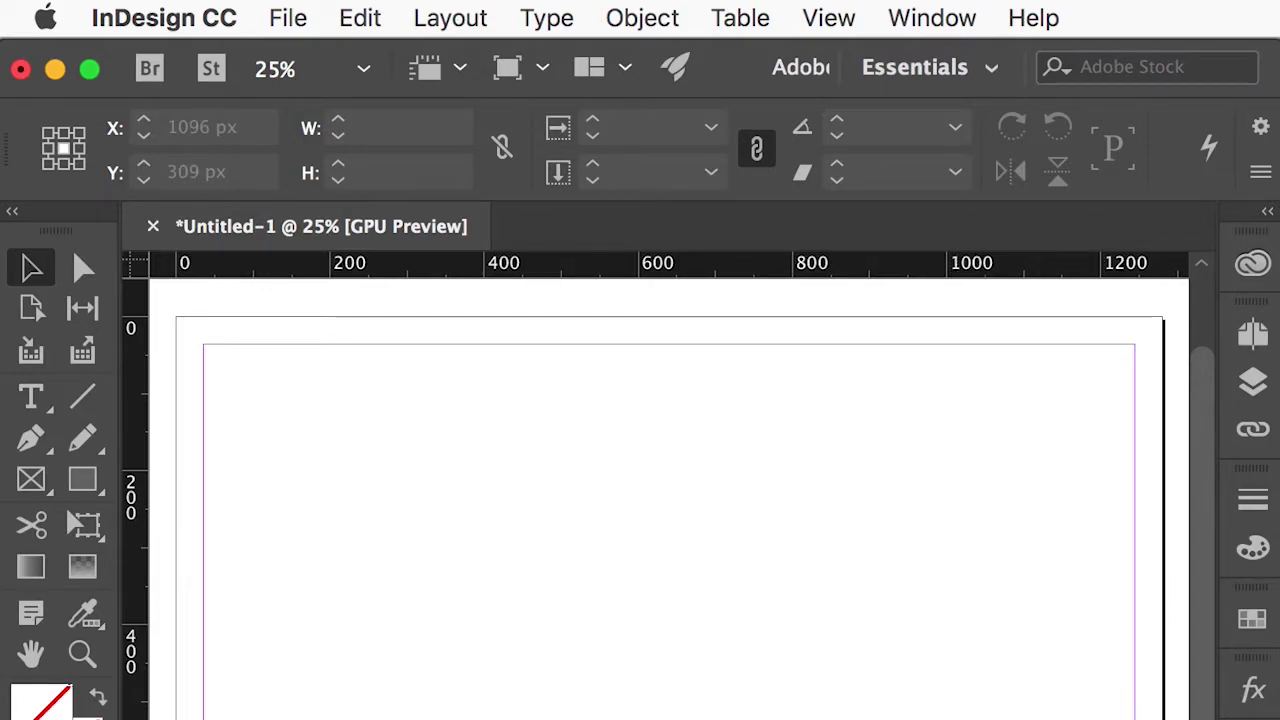
{"action": "left_click_drag", "start_coordinate": [1180, 300], "coordinate": [357, 409]}
{"action": "left_click_drag", "start_coordinate": [168, 314], "coordinate": [1167, 719]}
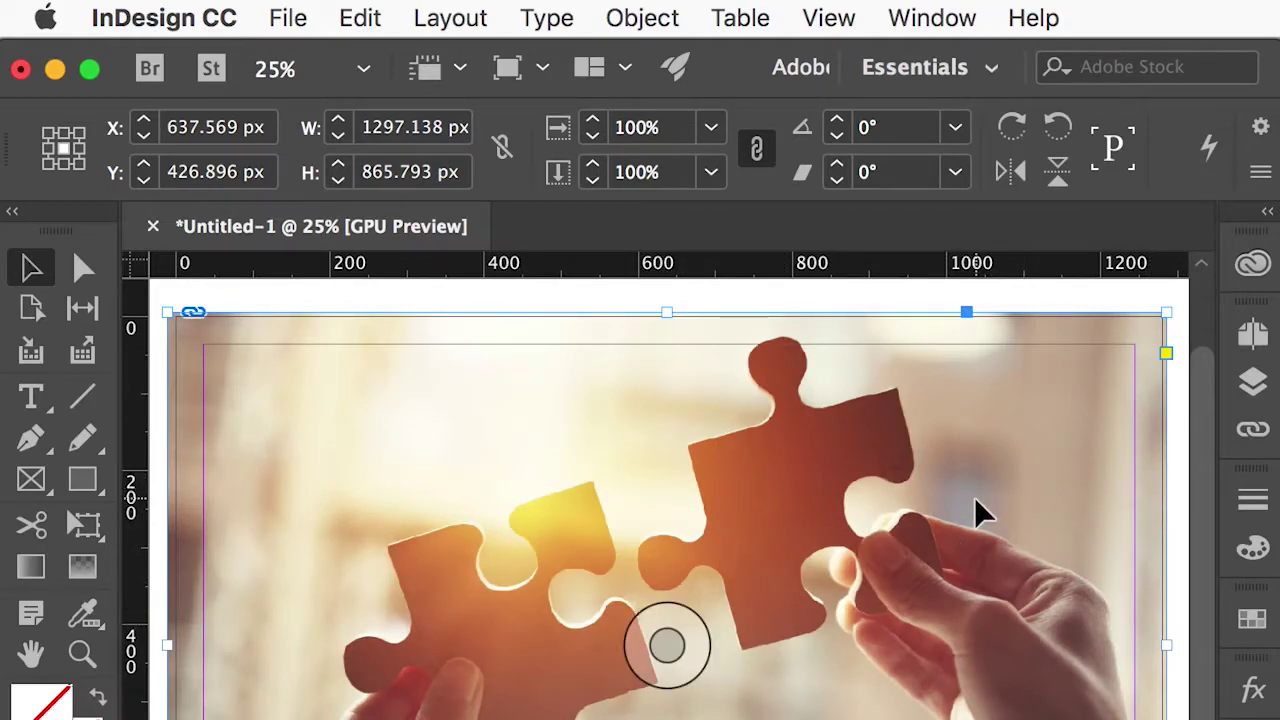
Add a text frame at the top left holding the contact email address at 62 pt.
{"action": "left_click", "coordinate": [1181, 425]}
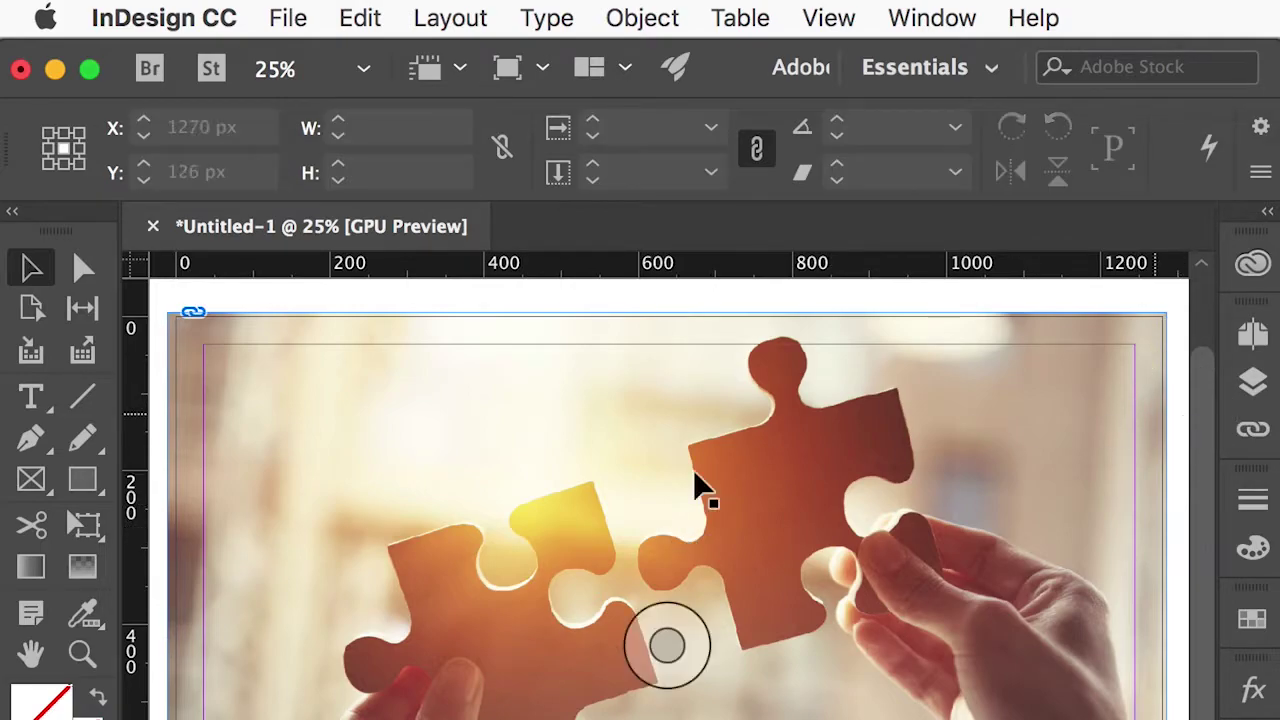
{"action": "left_click", "coordinate": [31, 398]}
{"action": "left_click_drag", "start_coordinate": [212, 356], "coordinate": [661, 463]}
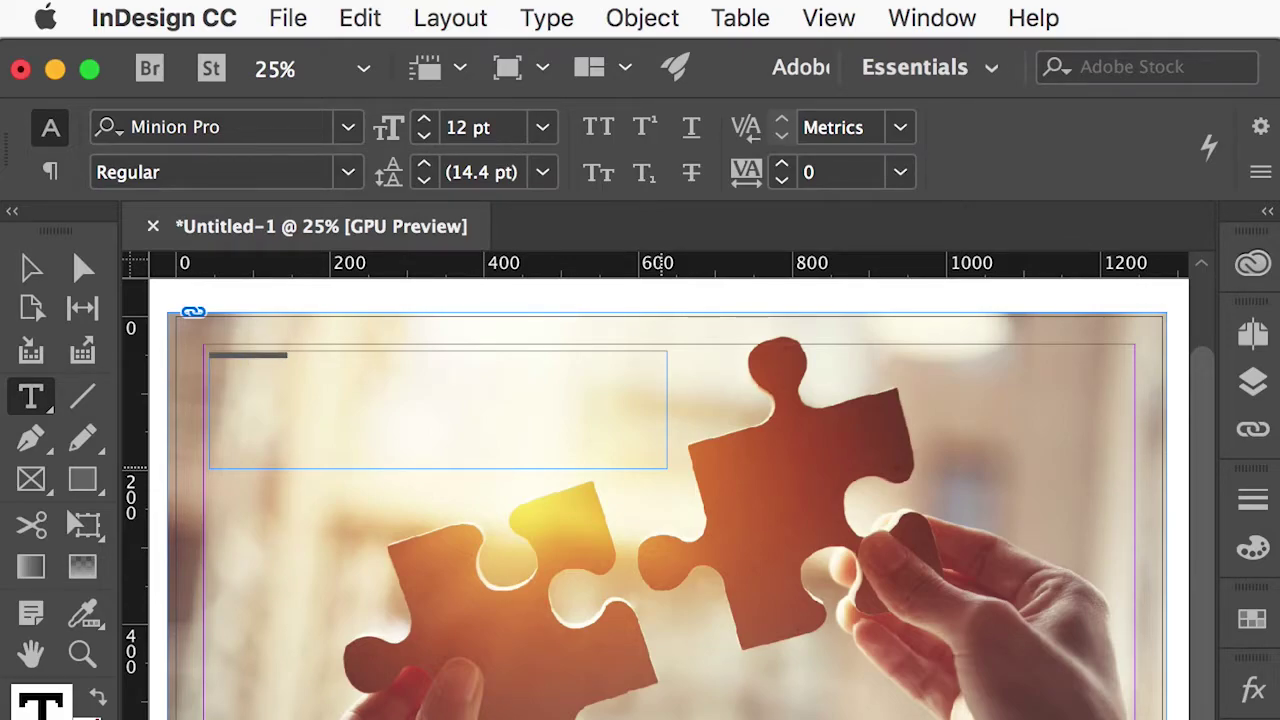
{"action": "key", "text": "super+shift+period"}
{"action": "key", "text": "super+shift+period"}
{"action": "key", "text": "super+shift+period"}
{"action": "key", "text": "super+shift+period"}
{"action": "key", "text": "super+shift+period"}
{"action": "key", "text": "super+shift+period"}
{"action": "key", "text": "super+shift+period"}
{"action": "key", "text": "super+shift+period"}
{"action": "key", "text": "super+shift+period"}
{"action": "key", "text": "super+shift+period"}
{"action": "key", "text": "super+shift+period"}
{"action": "key", "text": "super+shift+period"}
{"action": "key", "text": "super+shift+period"}
{"action": "key", "text": "super+shift+period"}
{"action": "key", "text": "super+shift+period"}
{"action": "key", "text": "super+shift+period"}
{"action": "key", "text": "super+shift+period"}
{"action": "key", "text": "super+shift+period"}
{"action": "key", "text": "super+shift+period"}
{"action": "key", "text": "super+shift+period"}
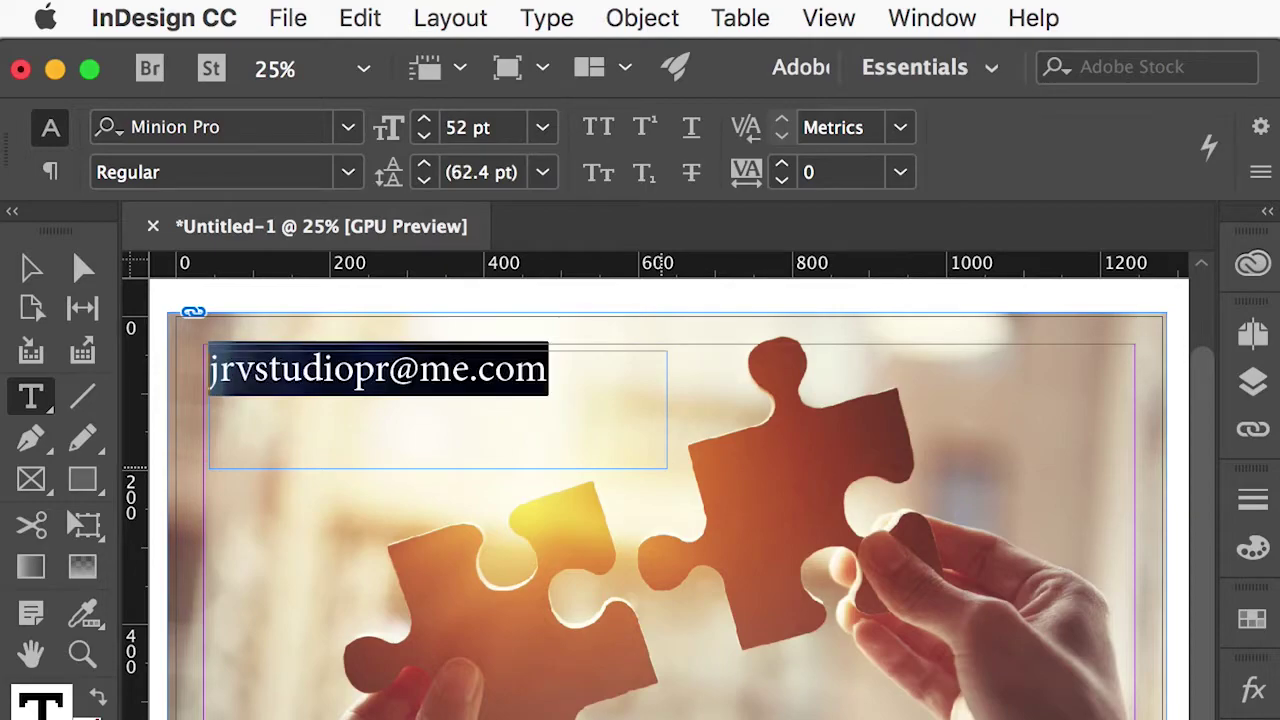
{"action": "key", "text": "super+shift+period"}
{"action": "key", "text": "super+shift+period"}
{"action": "key", "text": "super+shift+period"}
{"action": "key", "text": "super+shift+period"}
{"action": "key", "text": "super+shift+period"}
{"action": "key", "text": "super+shift+comma"}
{"action": "key", "text": "super+shift+comma"}
{"action": "key", "text": "super+shift+comma"}
{"action": "key", "text": "super+shift+comma"}
{"action": "key", "text": "super+shift+comma"}
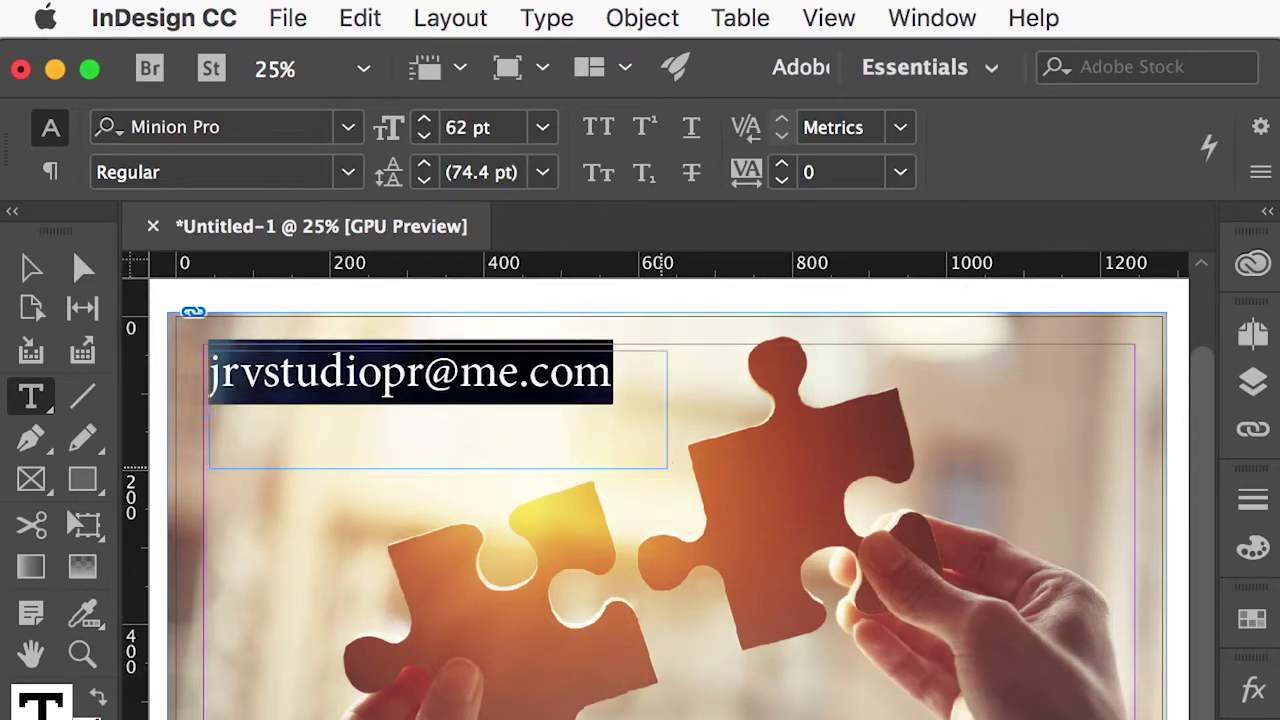
Set the email text to SF Compact Display Regular, fit its frame, and nudge it right.
{"action": "left_click", "coordinate": [260, 127]}
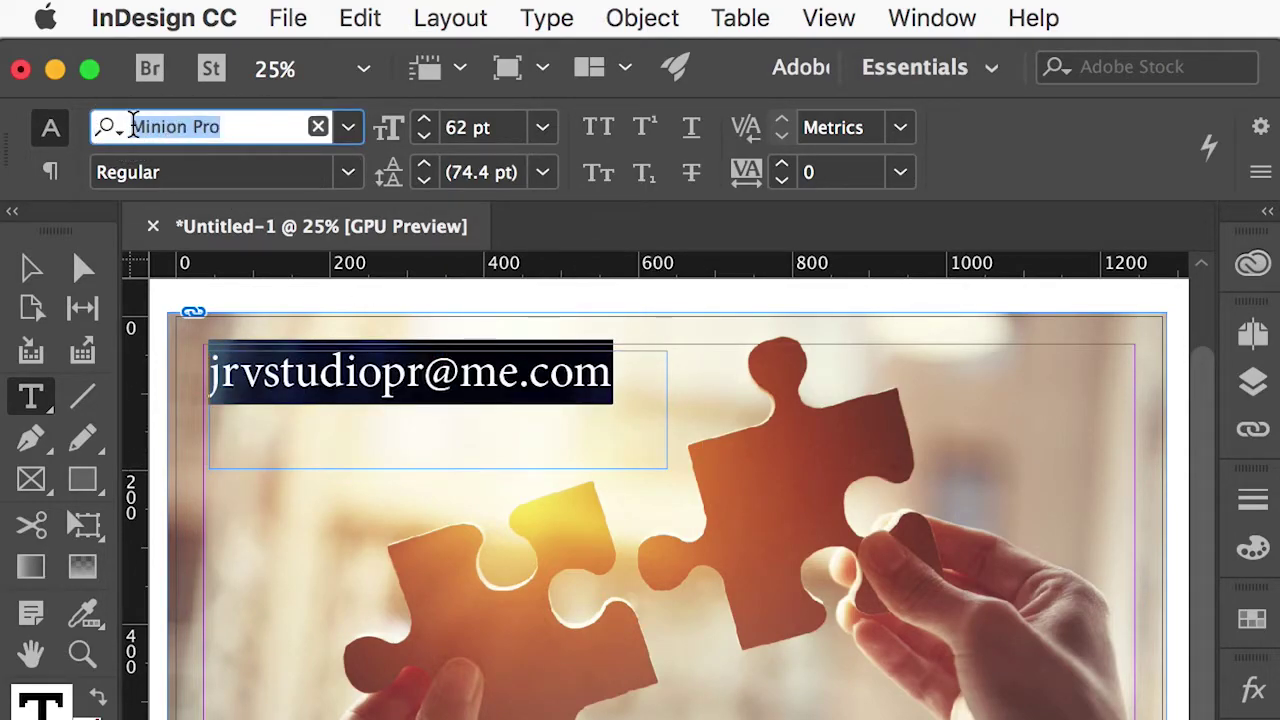
{"action": "type", "text": "SF"}
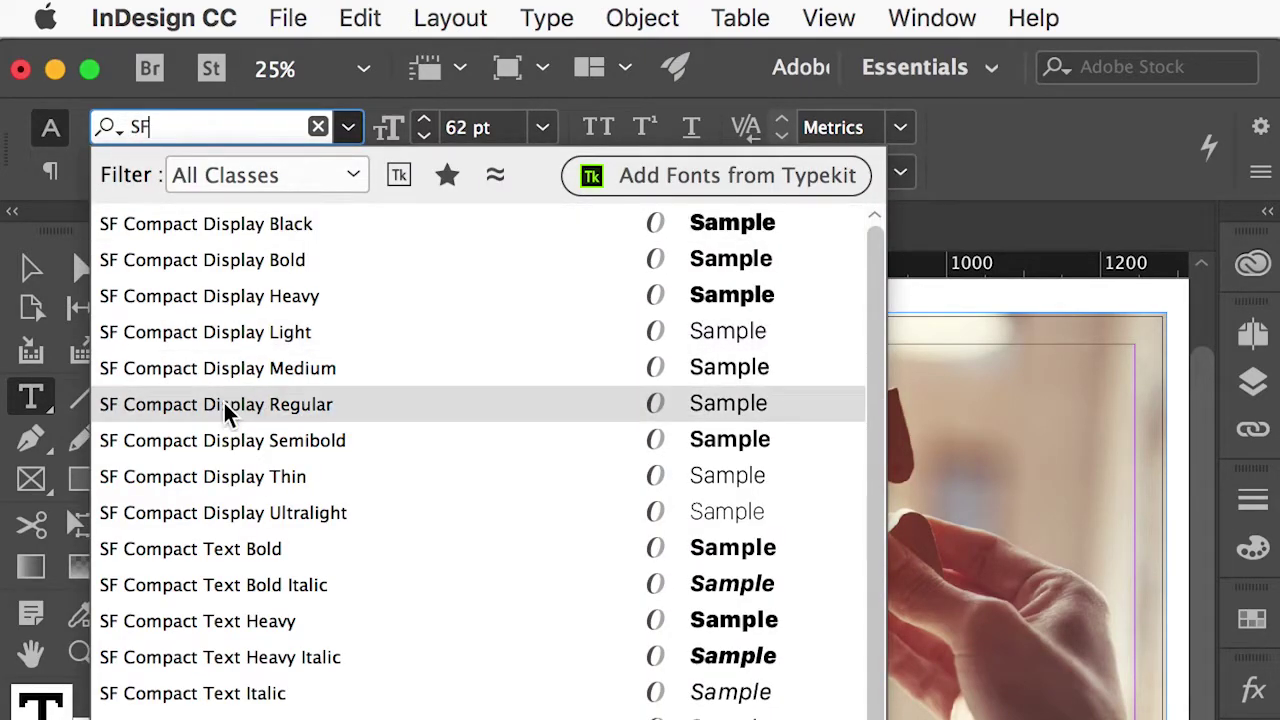
{"action": "left_click", "coordinate": [223, 404]}
{"action": "left_click", "coordinate": [30, 270]}
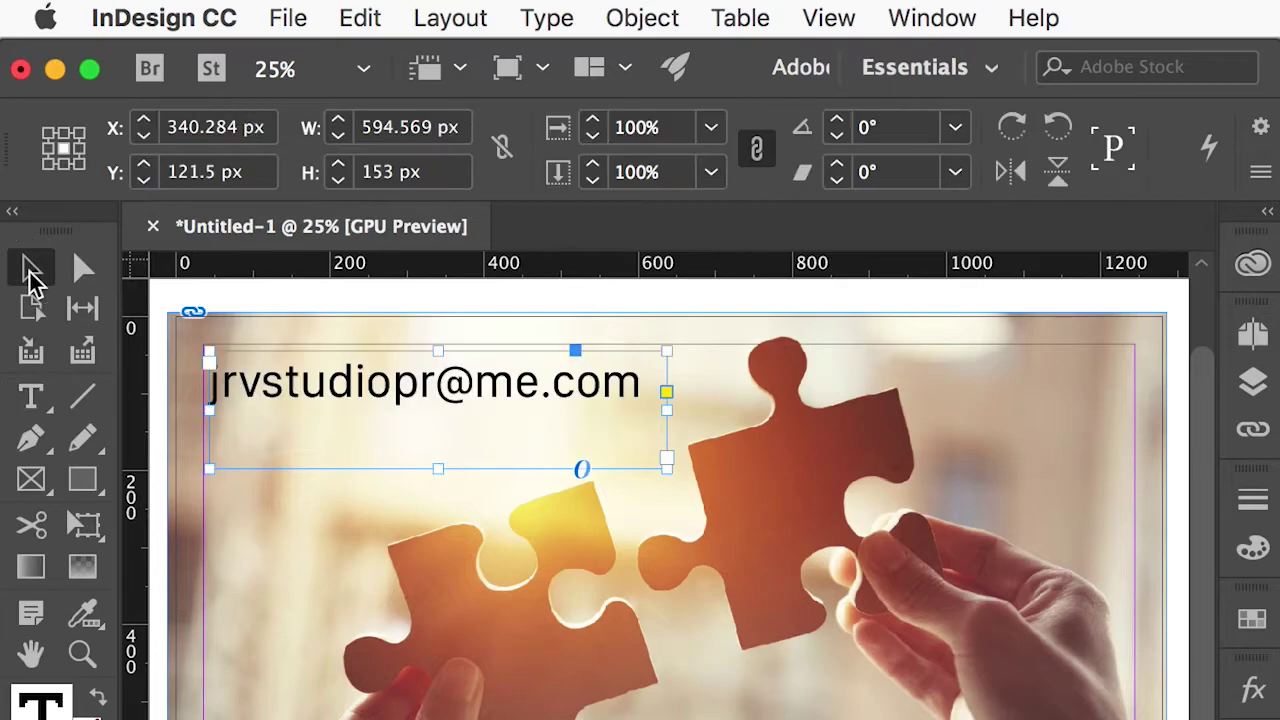
{"action": "double_click", "coordinate": [666, 466]}
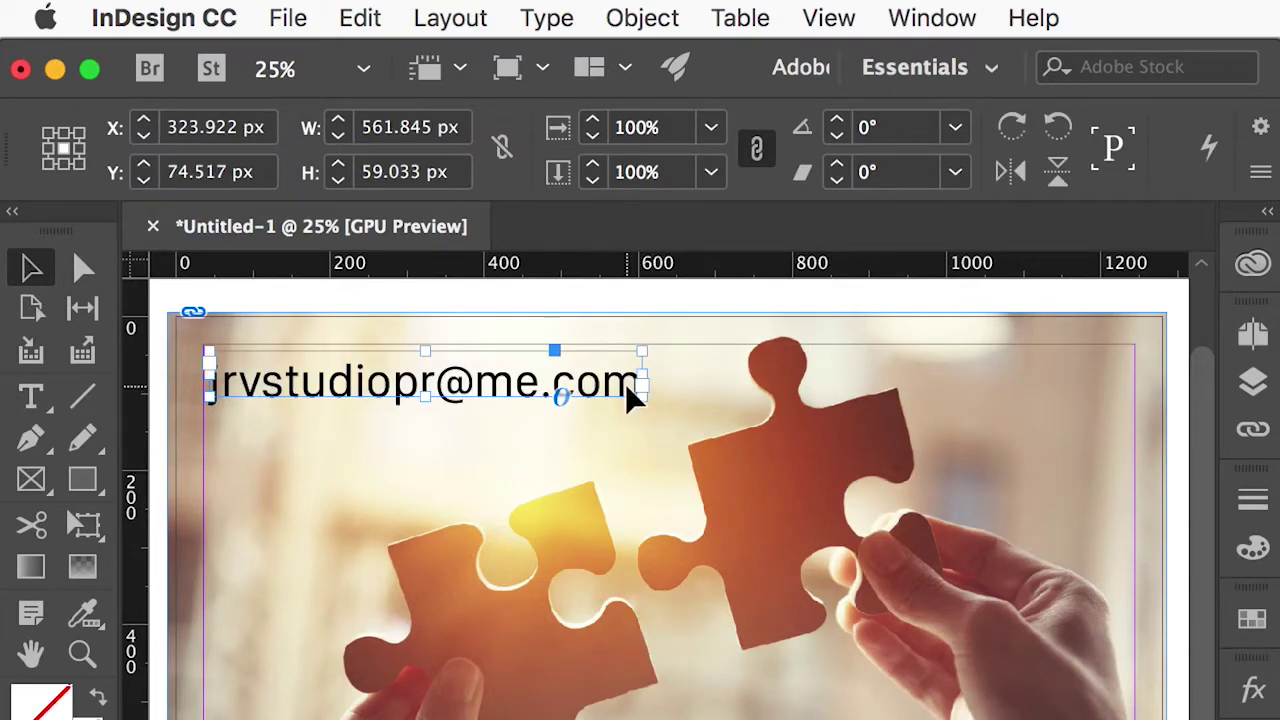
{"action": "left_click_drag", "start_coordinate": [632, 395], "coordinate": [659, 395]}
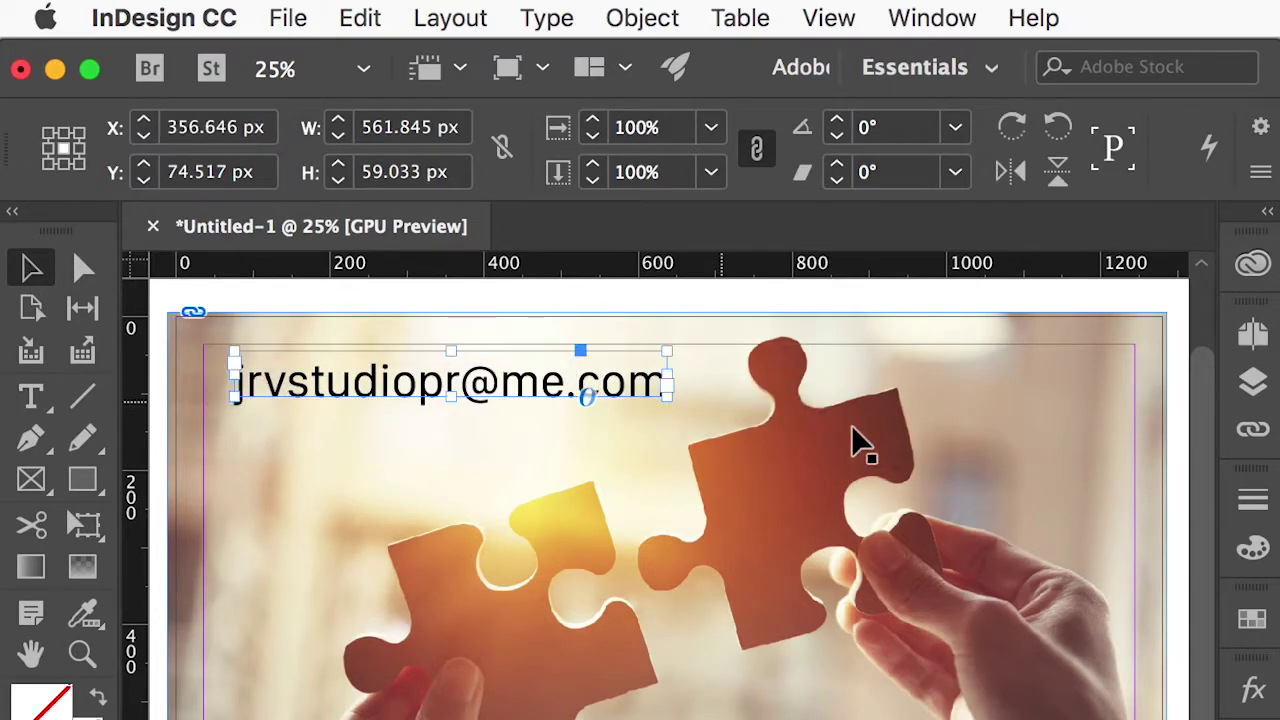
{"action": "left_click", "coordinate": [1034, 306]}
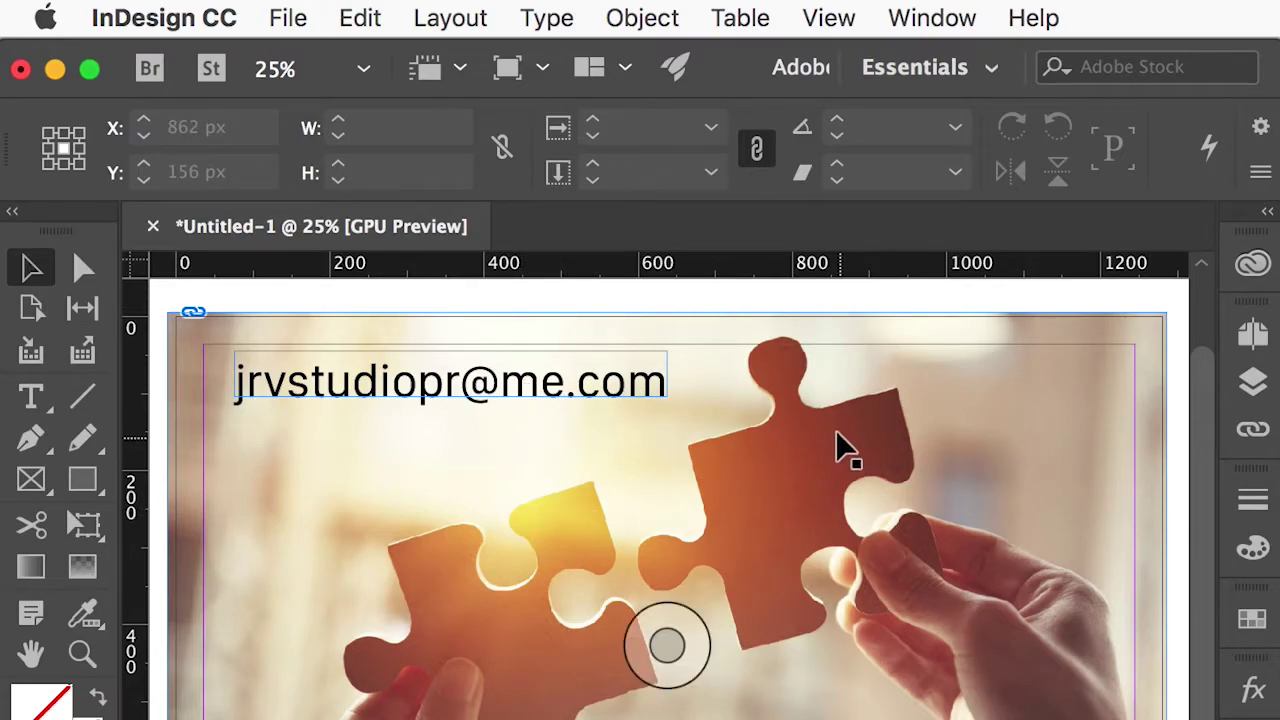
{"action": "left_click", "coordinate": [933, 18]}
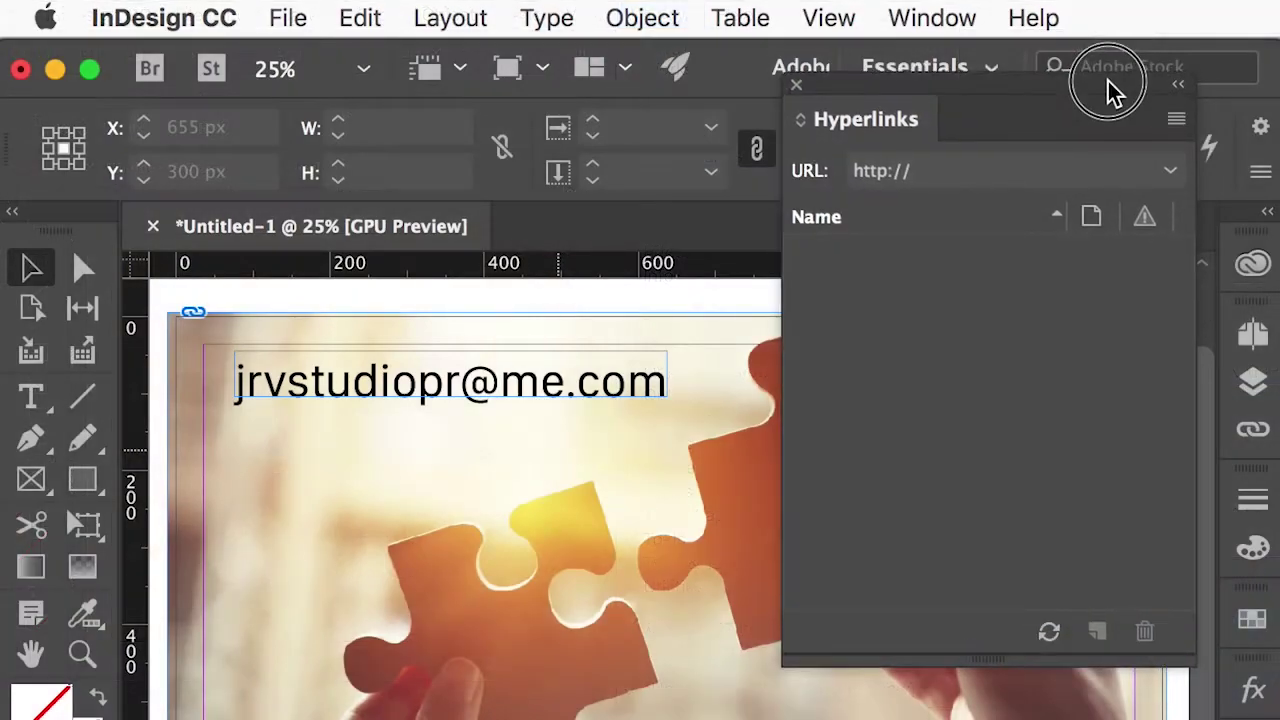
Move the Hyperlinks panel to the left edge and the email frame to the photo's top right.
{"action": "left_click_drag", "start_coordinate": [1109, 86], "coordinate": [1006, 94]}
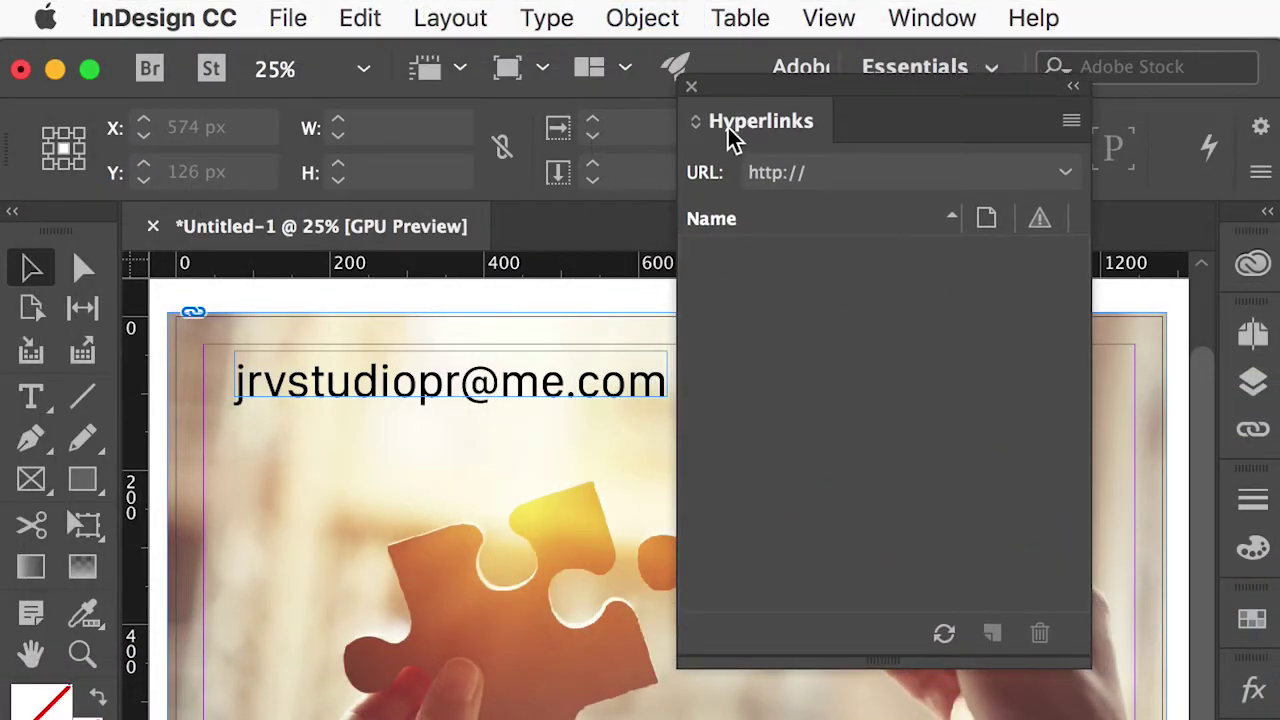
{"action": "left_click_drag", "start_coordinate": [783, 97], "coordinate": [107, 43]}
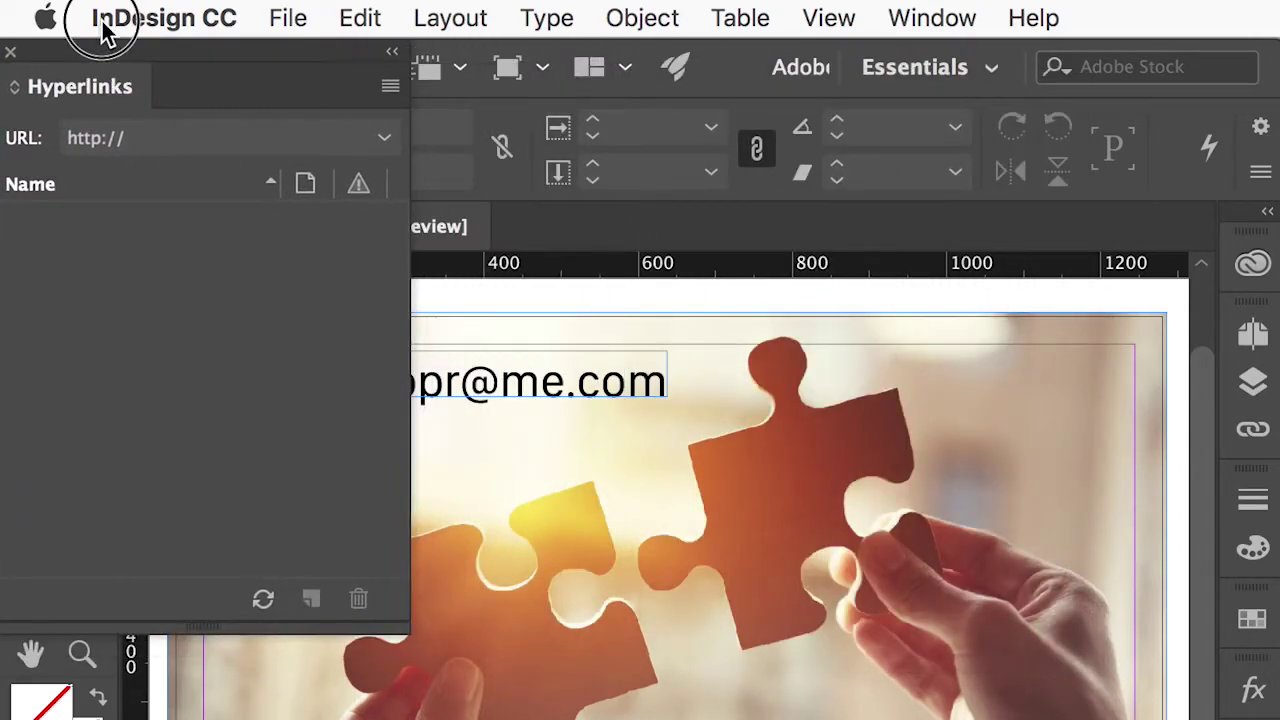
{"action": "left_click", "coordinate": [520, 380]}
{"action": "left_click_drag", "start_coordinate": [523, 374], "coordinate": [979, 377]}
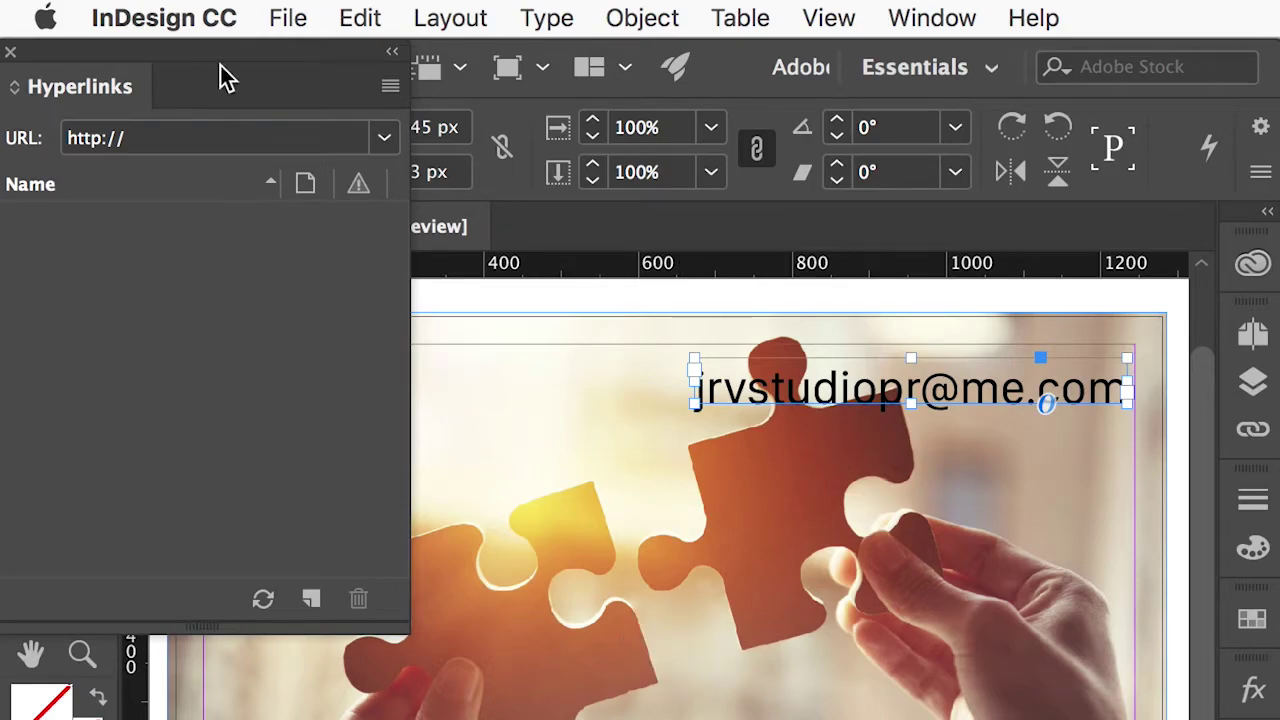
{"action": "left_click_drag", "start_coordinate": [131, 63], "coordinate": [138, 57]}
{"action": "left_click", "coordinate": [390, 88]}
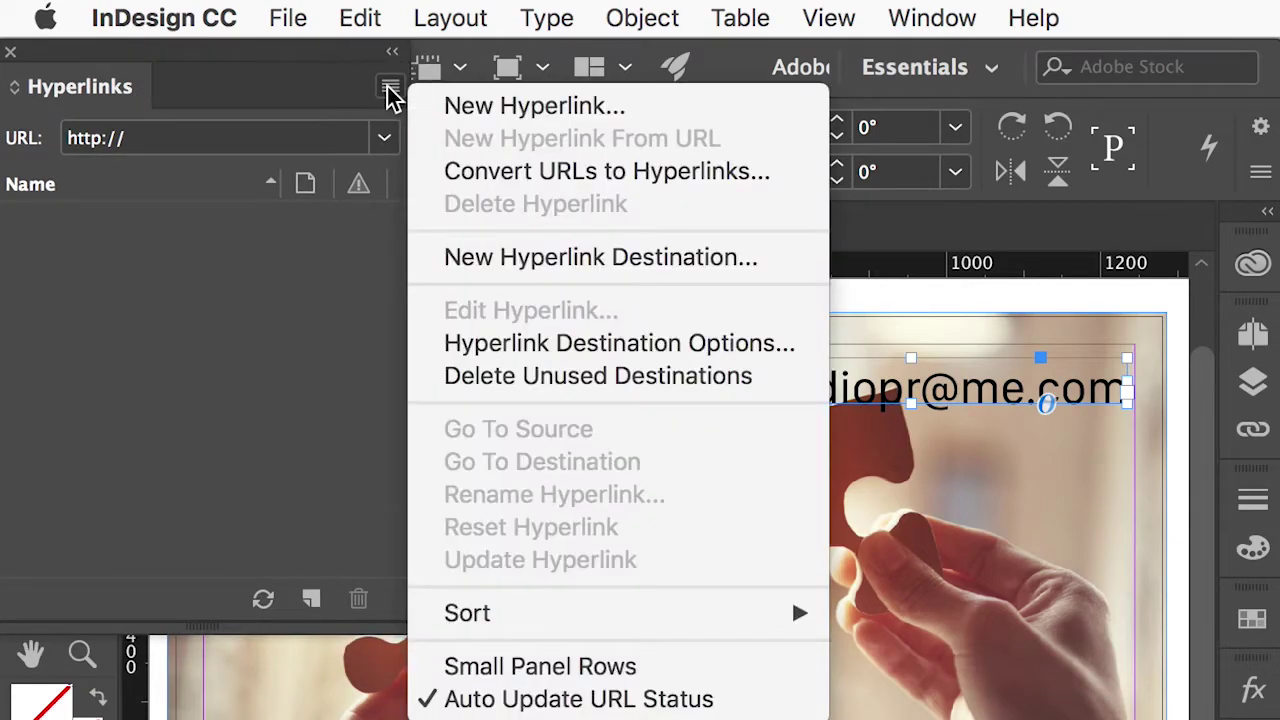
Create a new Email hyperlink to the studio's address with subject 'Información de sus servicios'.
{"action": "left_click", "coordinate": [484, 107]}
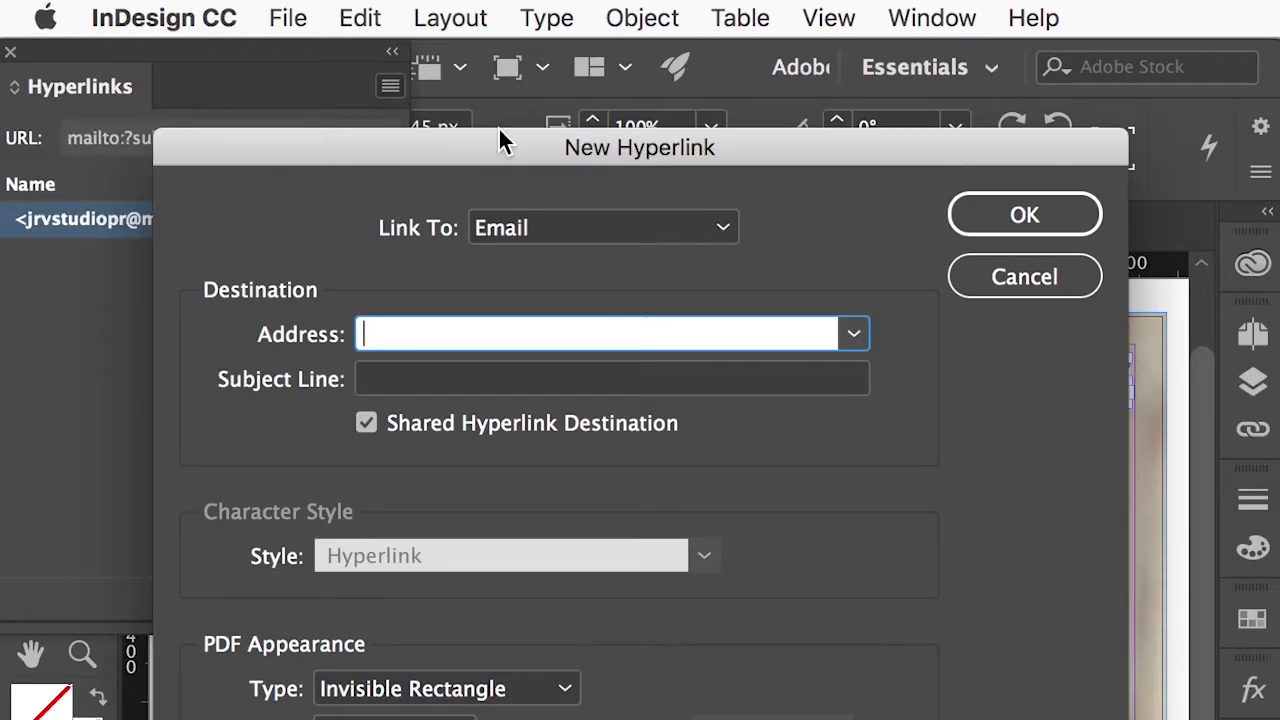
{"action": "left_click_drag", "start_coordinate": [498, 160], "coordinate": [491, 23]}
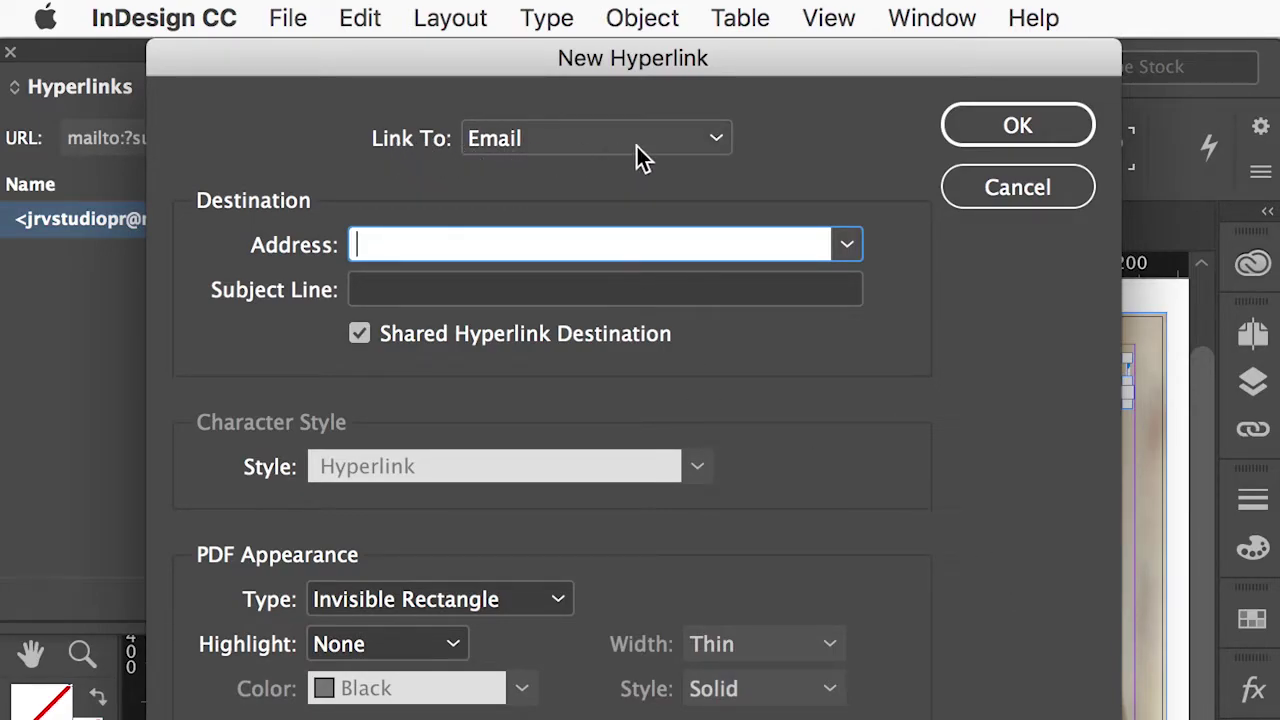
{"action": "left_click", "coordinate": [718, 142]}
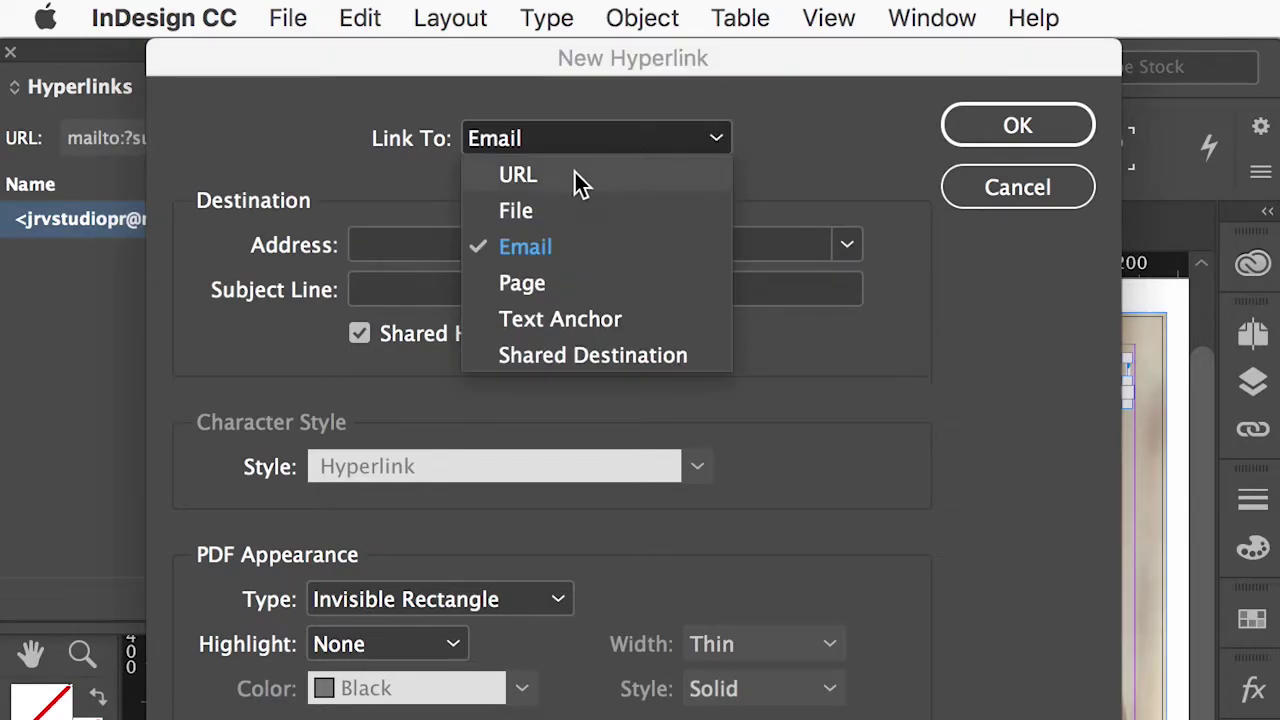
{"action": "left_click", "coordinate": [518, 249]}
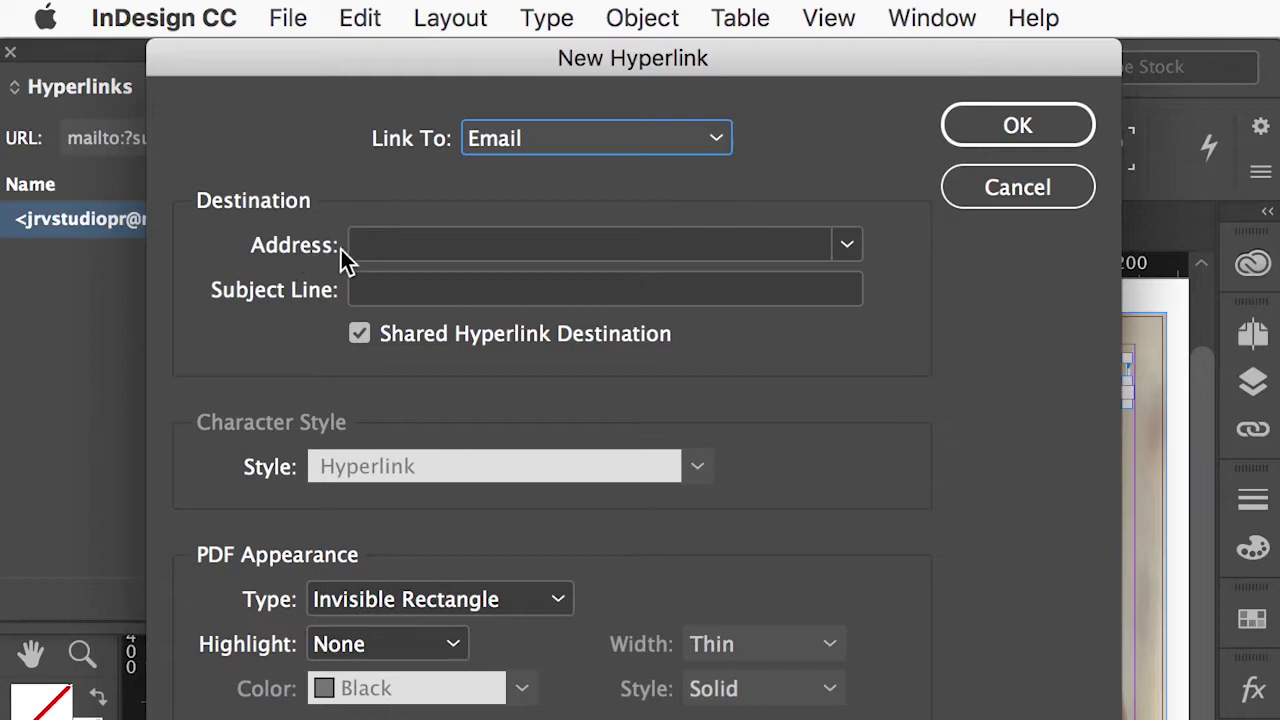
{"action": "left_click", "coordinate": [390, 250]}
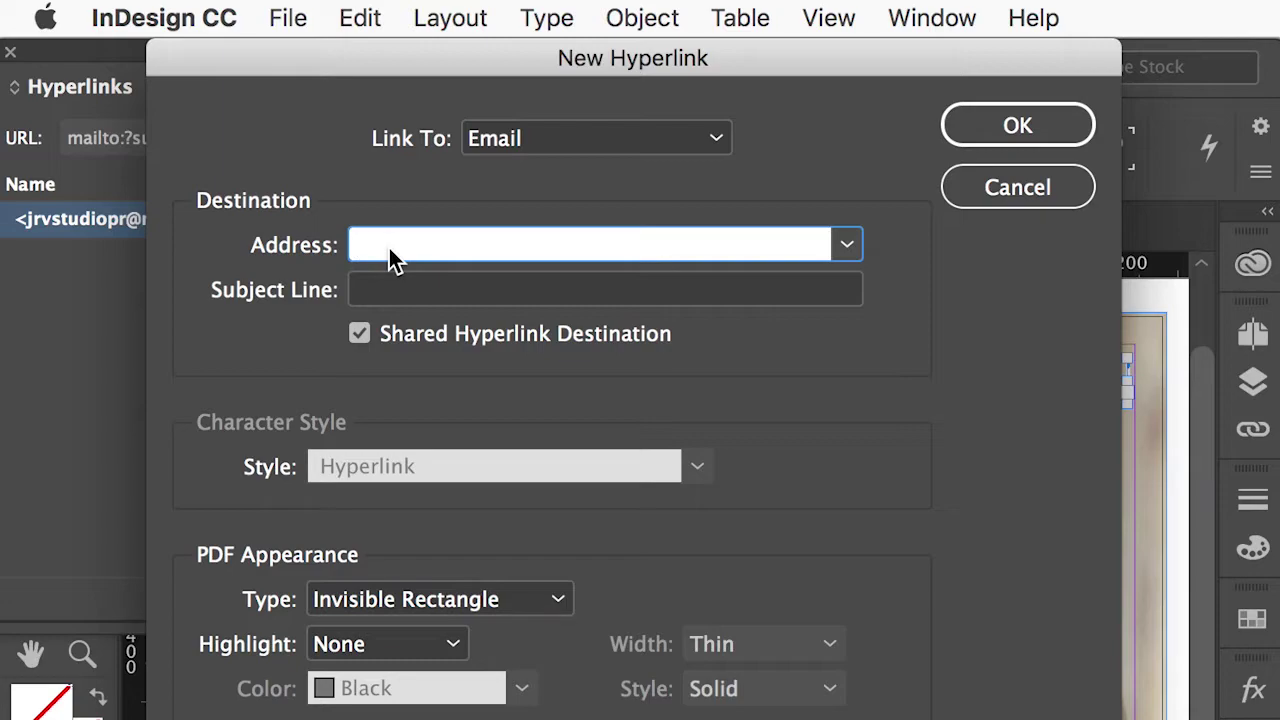
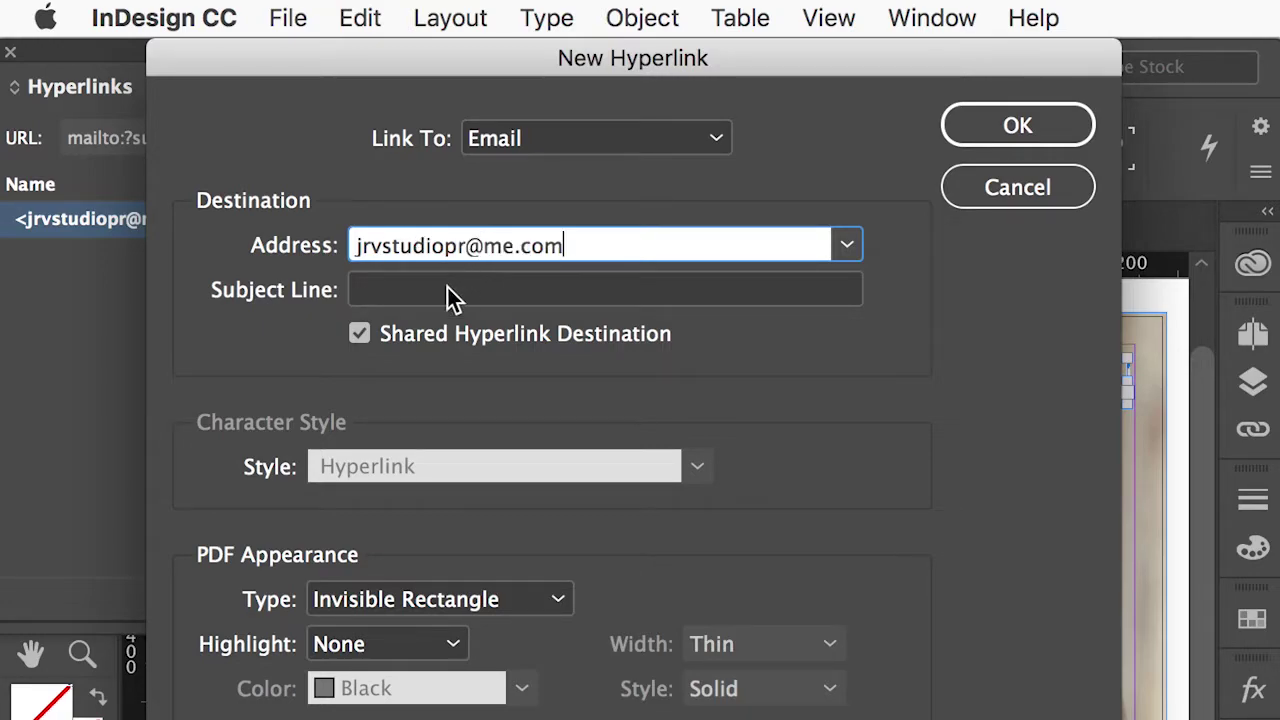
{"action": "left_click", "coordinate": [443, 290]}
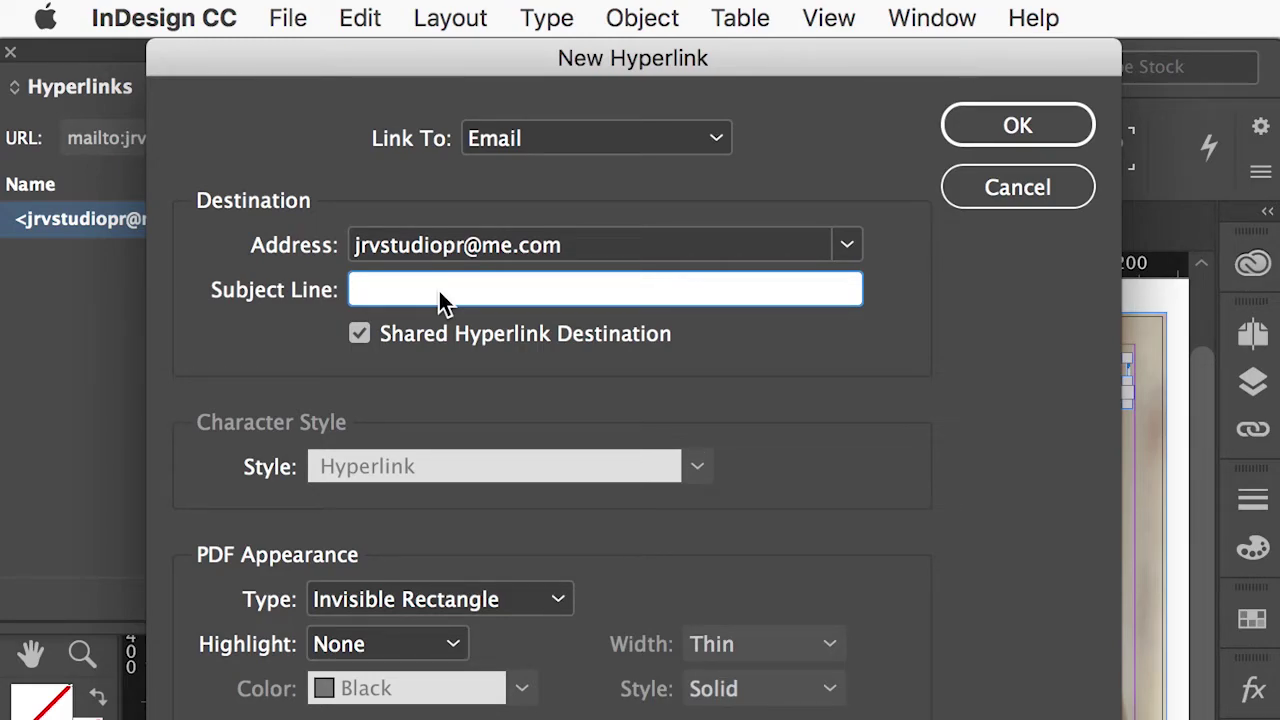
{"action": "type", "text": "Información de sus servicios"}
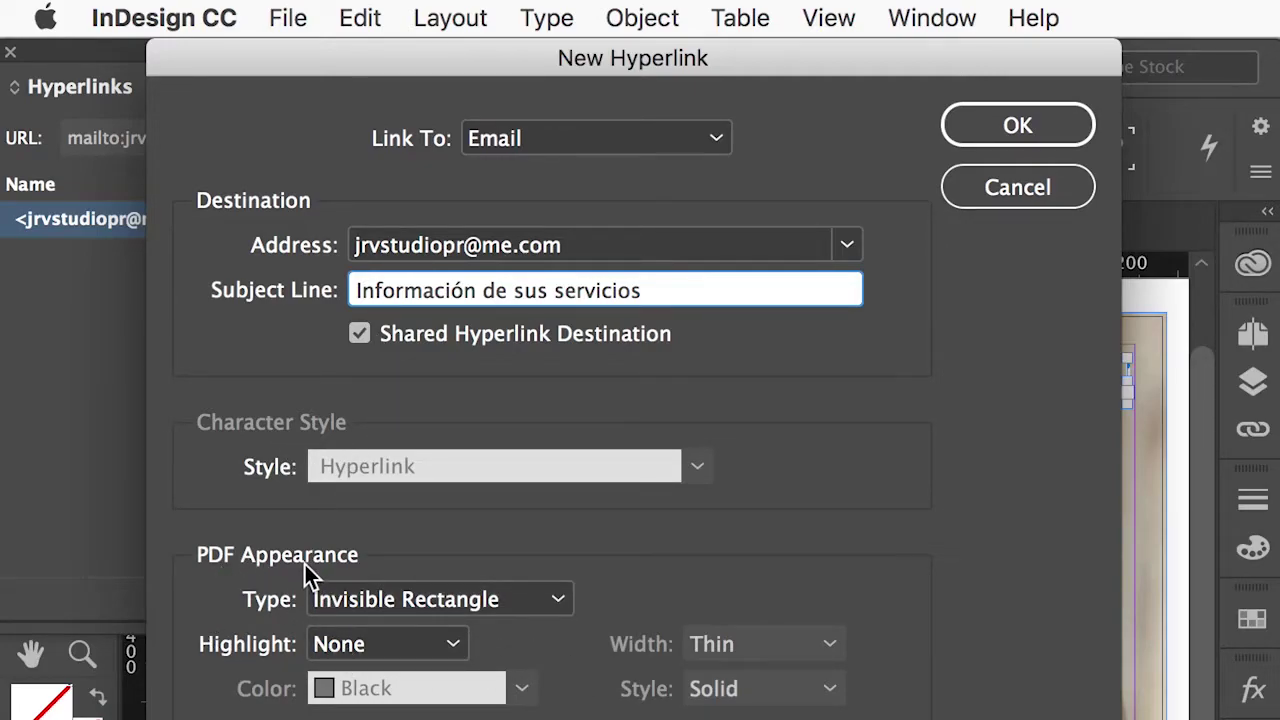
Keep an Invisible Rectangle with Highlight None and confirm the email hyperlink.
{"action": "left_click", "coordinate": [428, 600]}
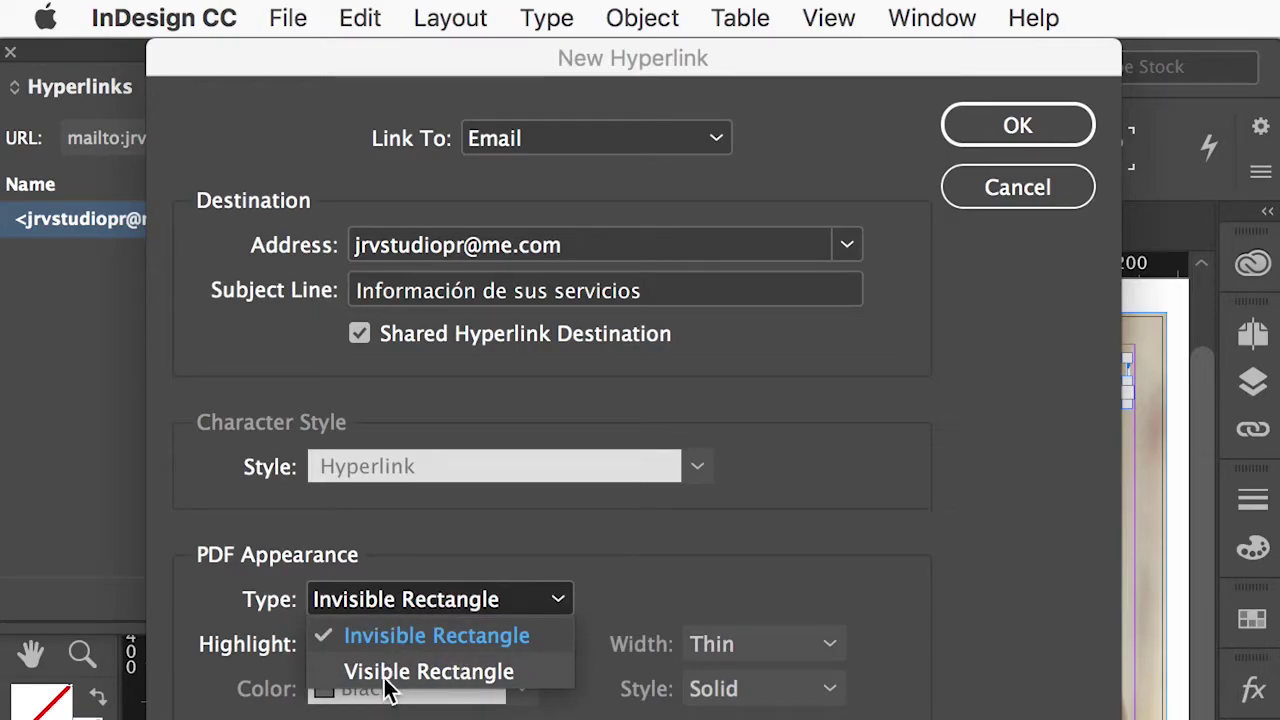
{"action": "left_click", "coordinate": [672, 574]}
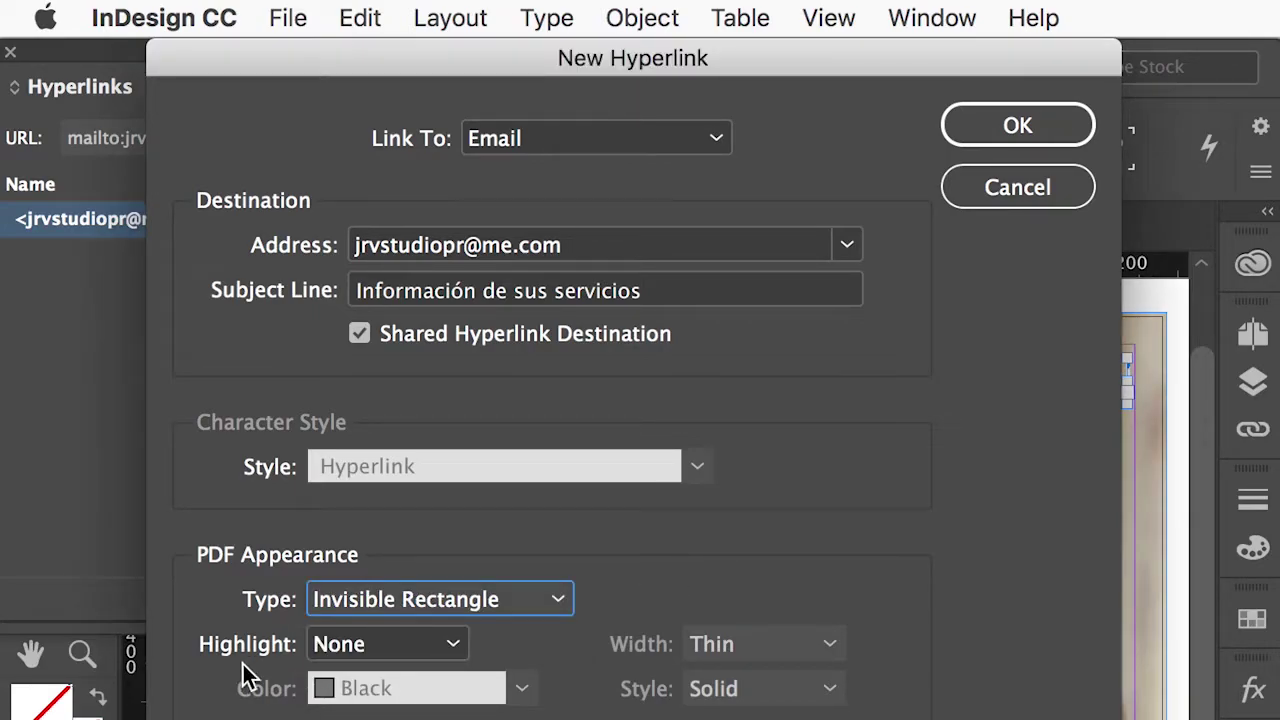
{"action": "left_click", "coordinate": [382, 643]}
{"action": "left_click", "coordinate": [360, 688]}
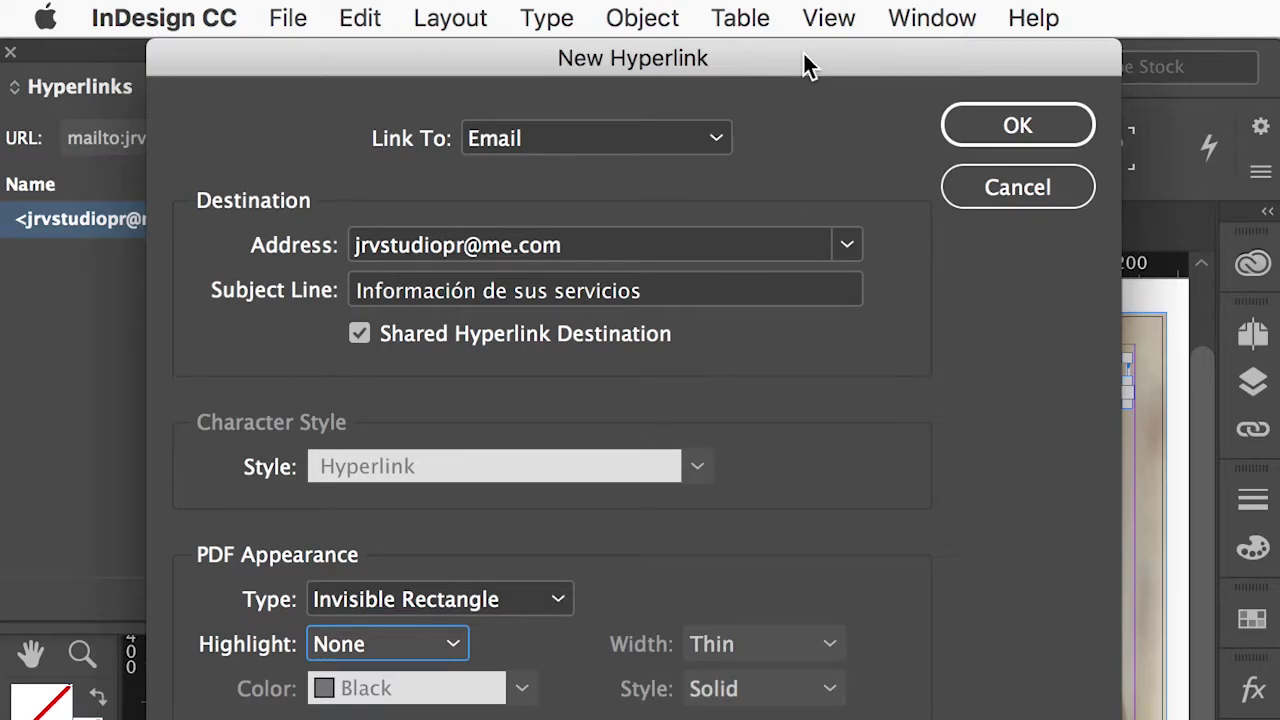
{"action": "left_click_drag", "start_coordinate": [808, 63], "coordinate": [803, 63]}
{"action": "left_click", "coordinate": [1008, 130]}
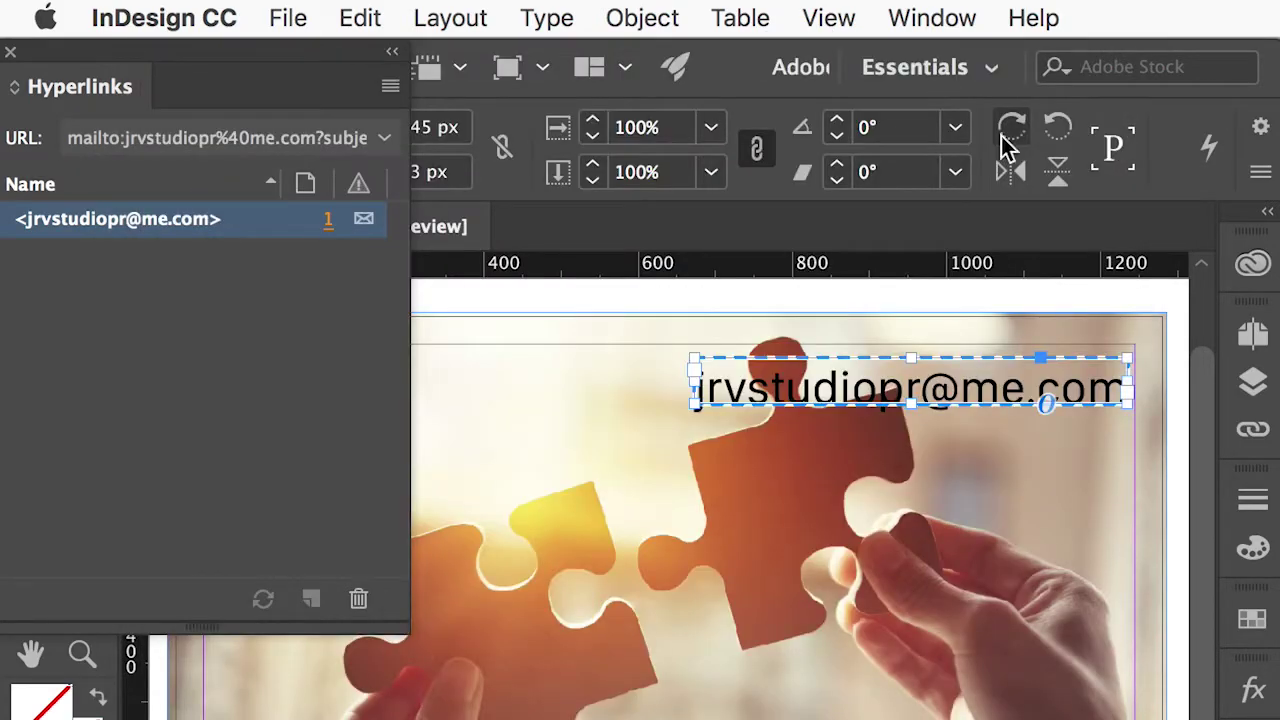
Move the linked email text to the photo's top-left margin and close the Hyperlinks panel.
{"action": "left_click_drag", "start_coordinate": [891, 390], "coordinate": [636, 390]}
{"action": "left_click_drag", "start_coordinate": [244, 46], "coordinate": [713, 543]}
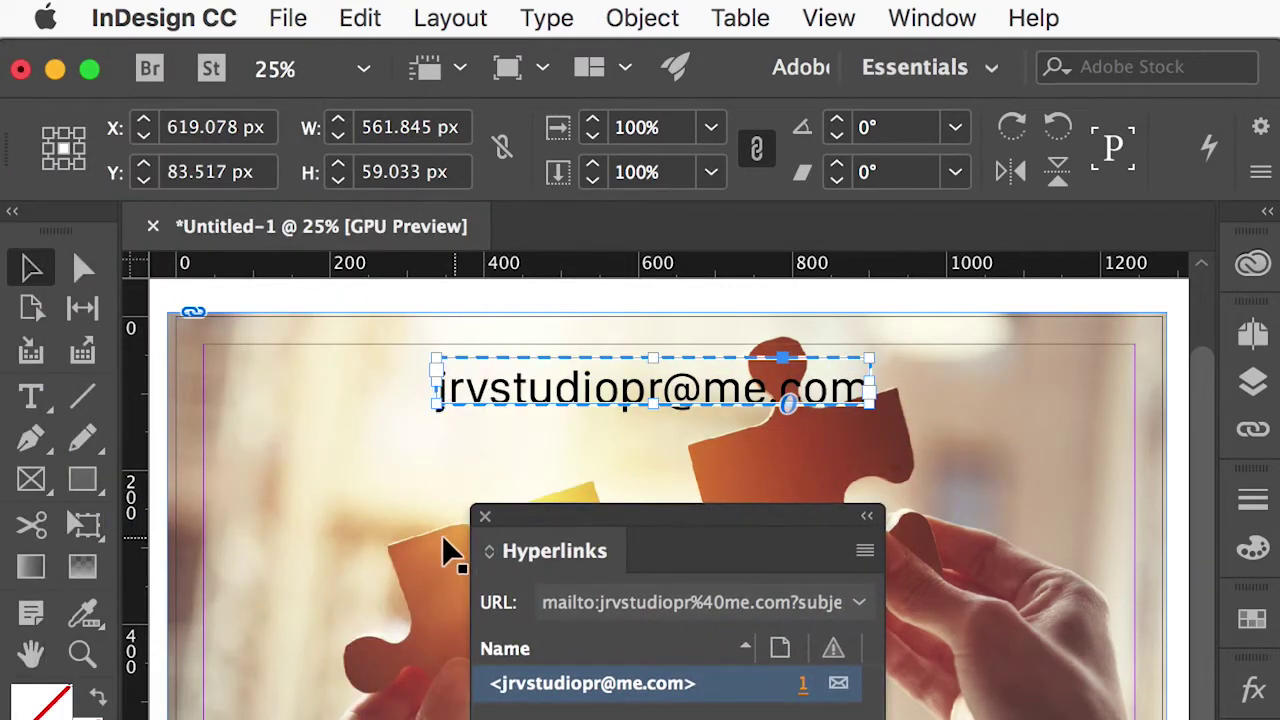
{"action": "left_click", "coordinate": [480, 526]}
{"action": "left_click_drag", "start_coordinate": [528, 392], "coordinate": [306, 390]}
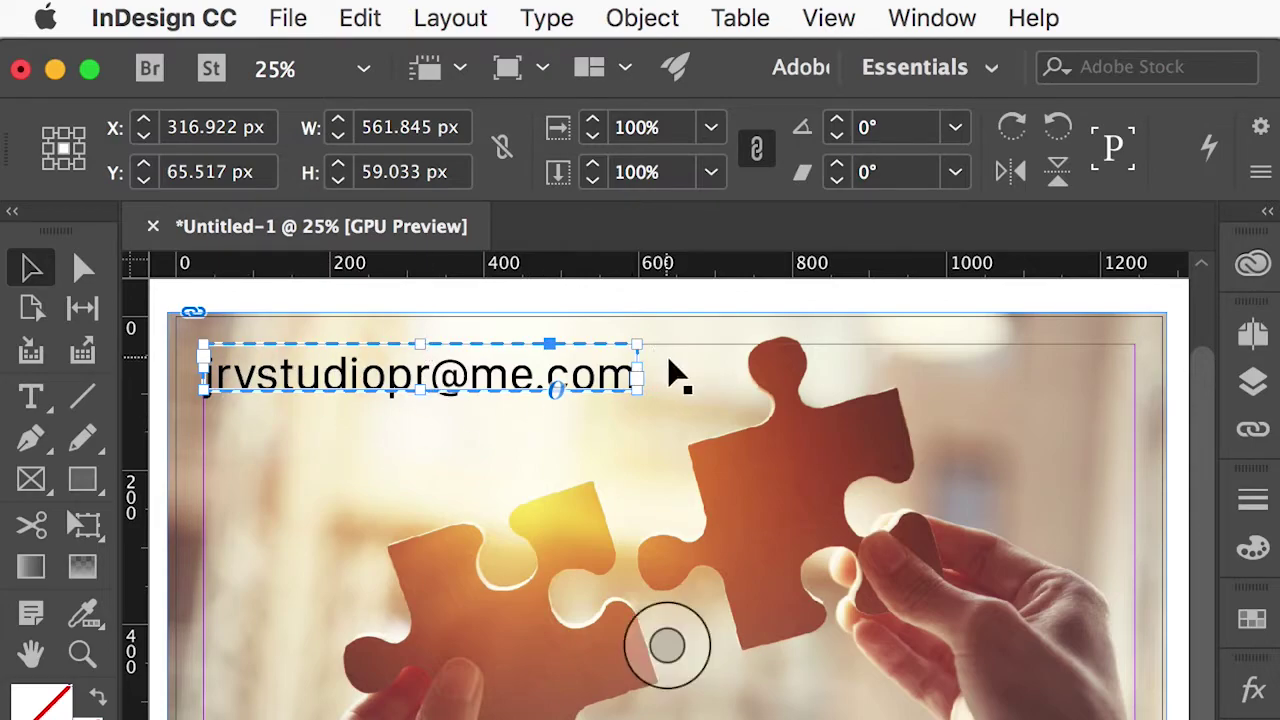
{"action": "left_click", "coordinate": [732, 293]}
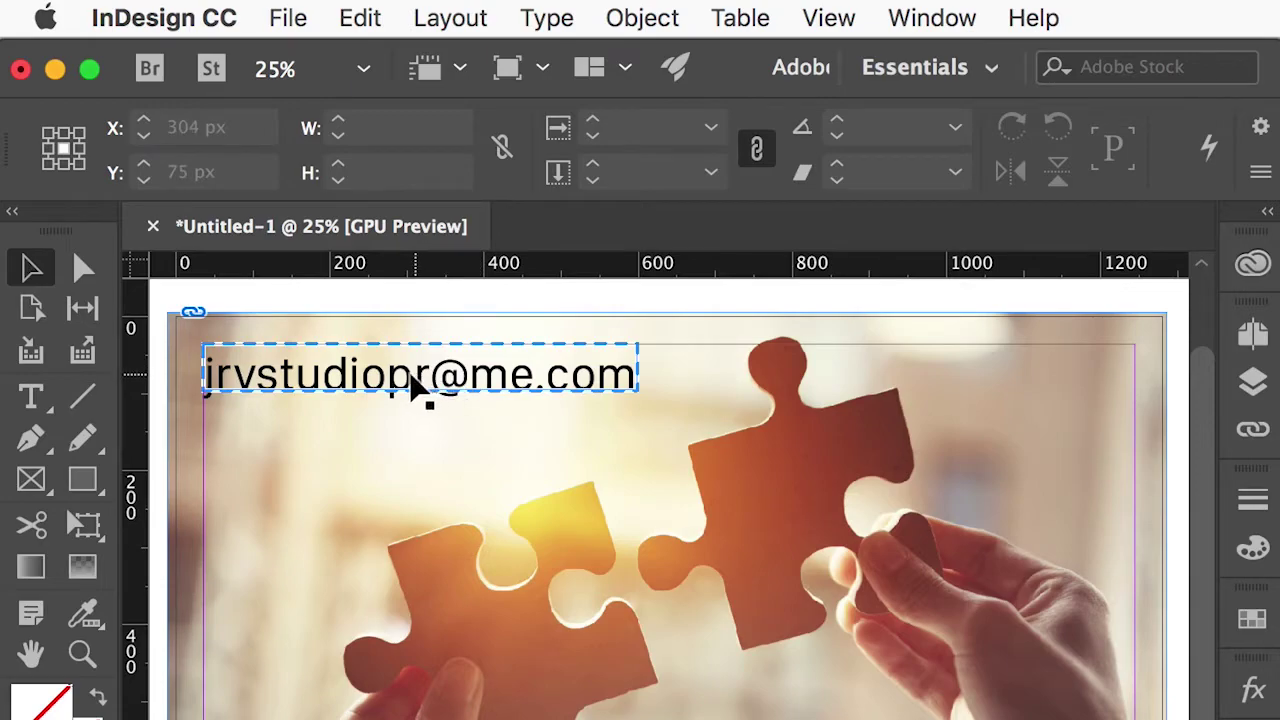
Duplicate the email frame just below it and replace its text with jrvstudio.com.
{"action": "left_click_drag", "start_coordinate": [362, 392], "coordinate": [347, 457]}
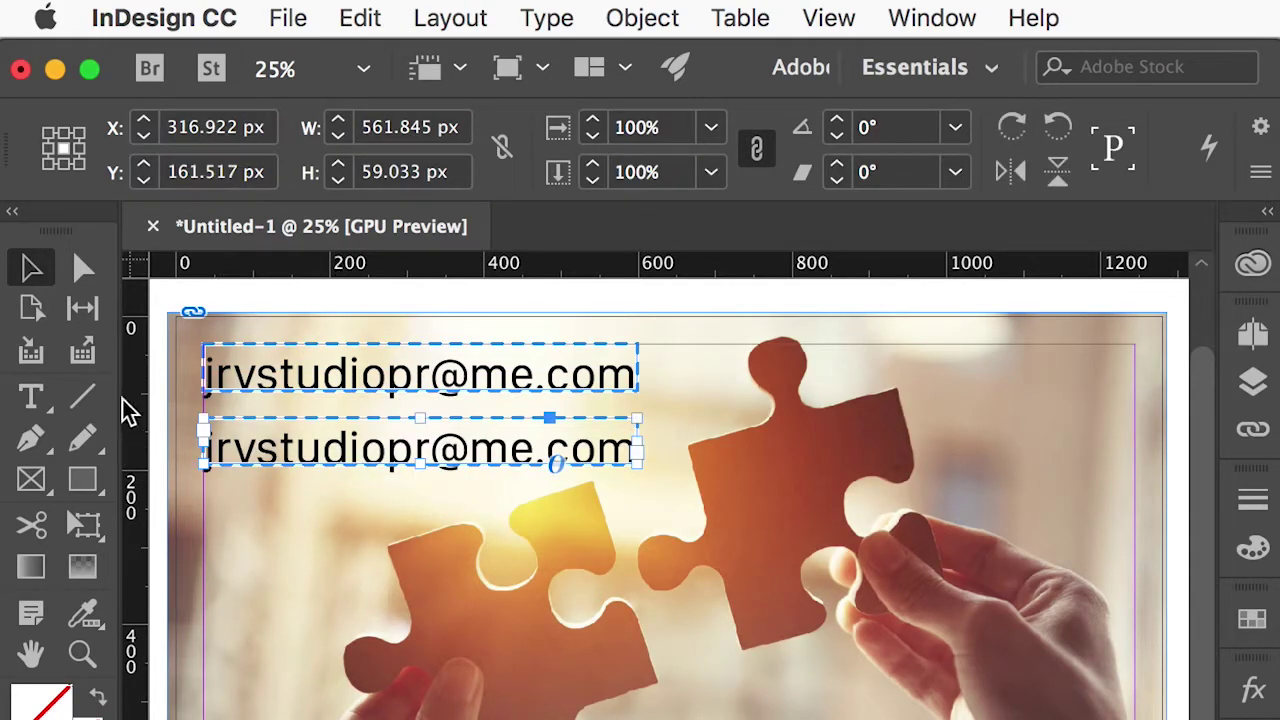
{"action": "left_click", "coordinate": [33, 400]}
{"action": "left_click", "coordinate": [250, 440]}
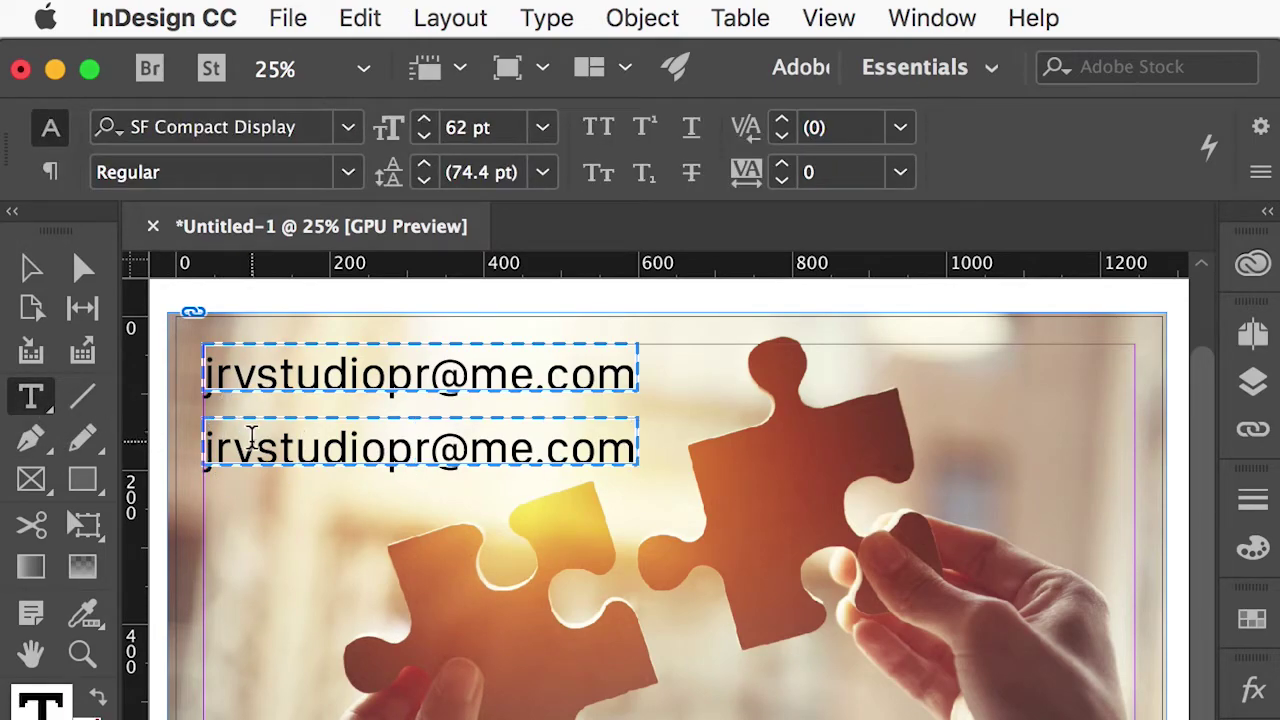
{"action": "key", "text": "super+a"}
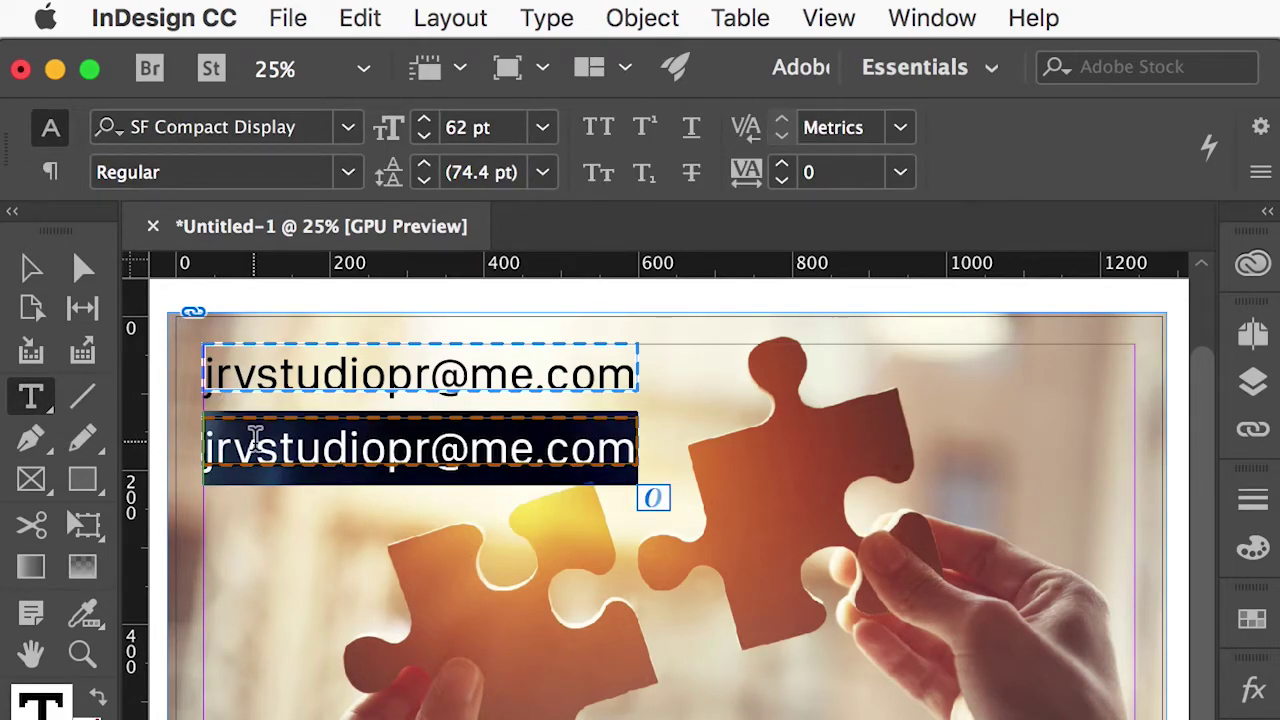
{"action": "type", "text": "jrvs"}
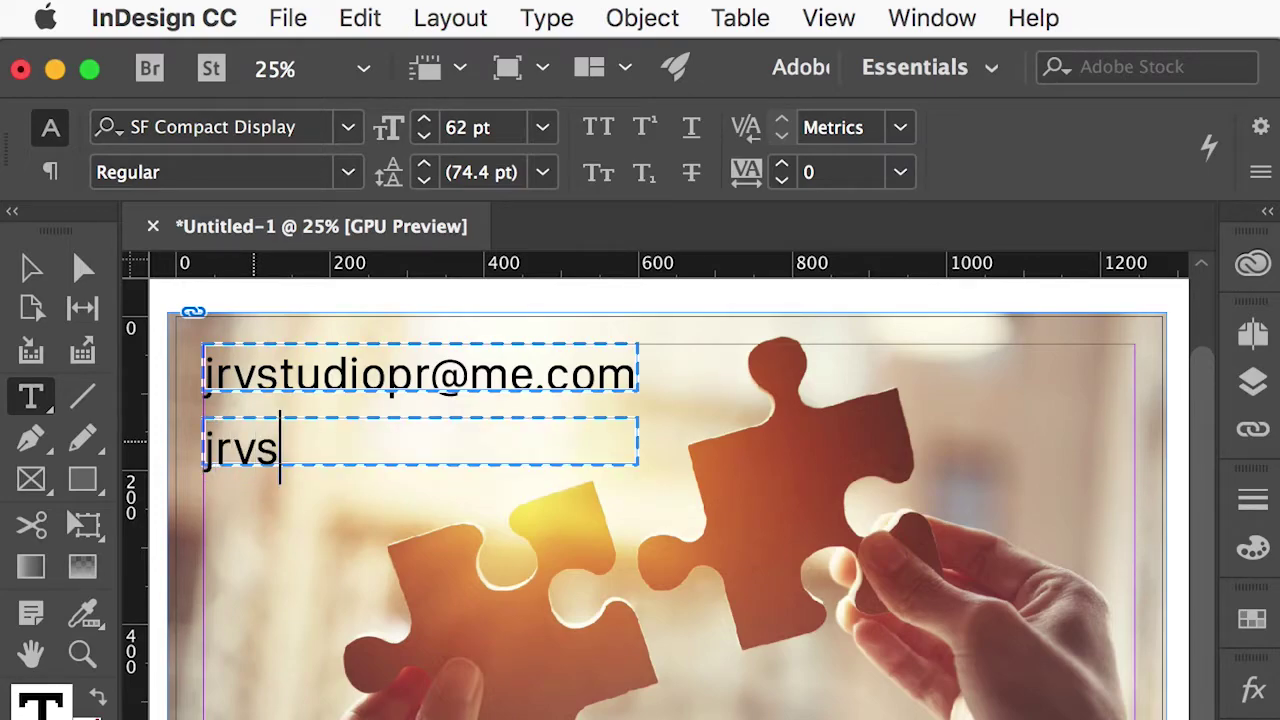
{"action": "type", "text": "tudio.com"}
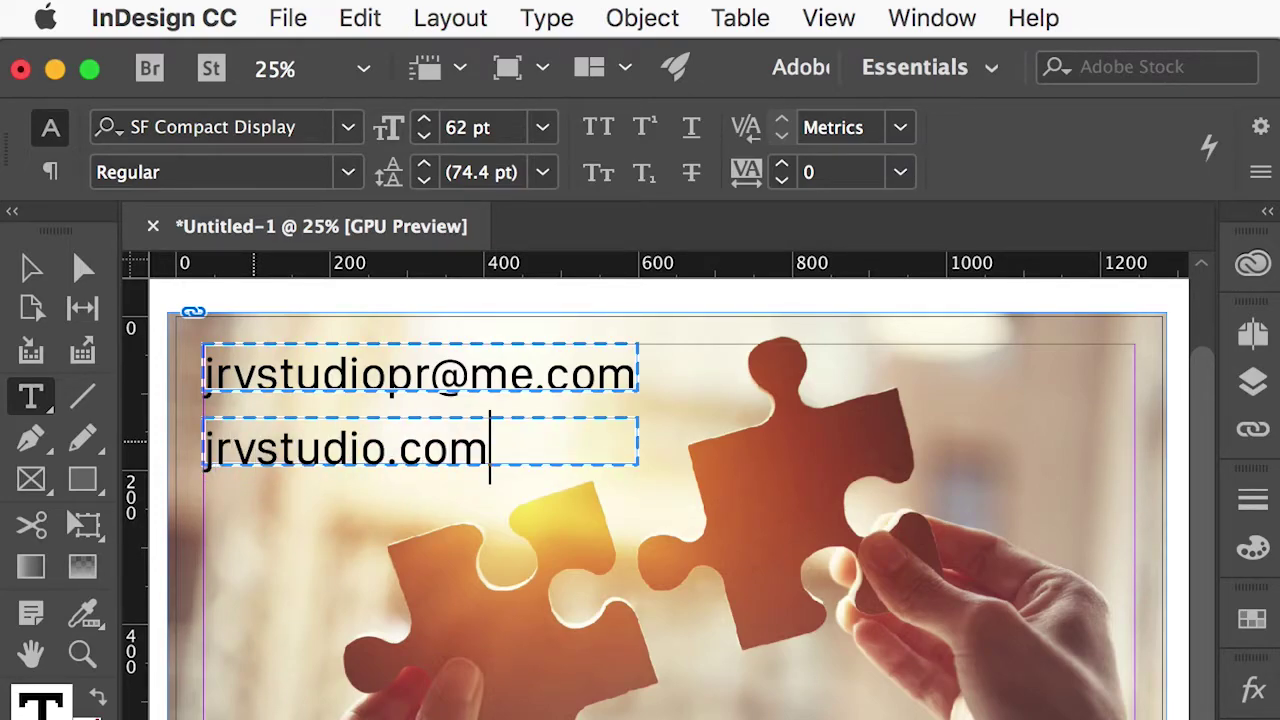
Fit the jrvstudio.com frame to its text and shift it right beneath the email line.
{"action": "left_click", "coordinate": [30, 268]}
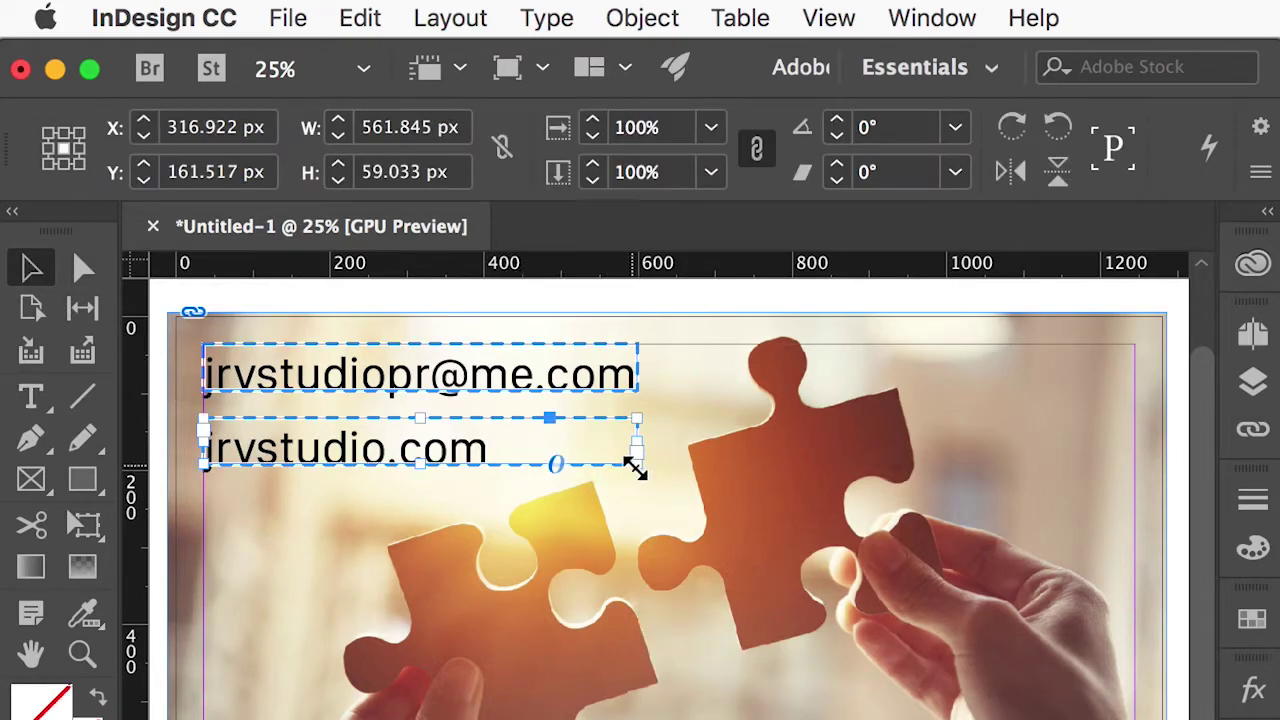
{"action": "double_click", "coordinate": [637, 464]}
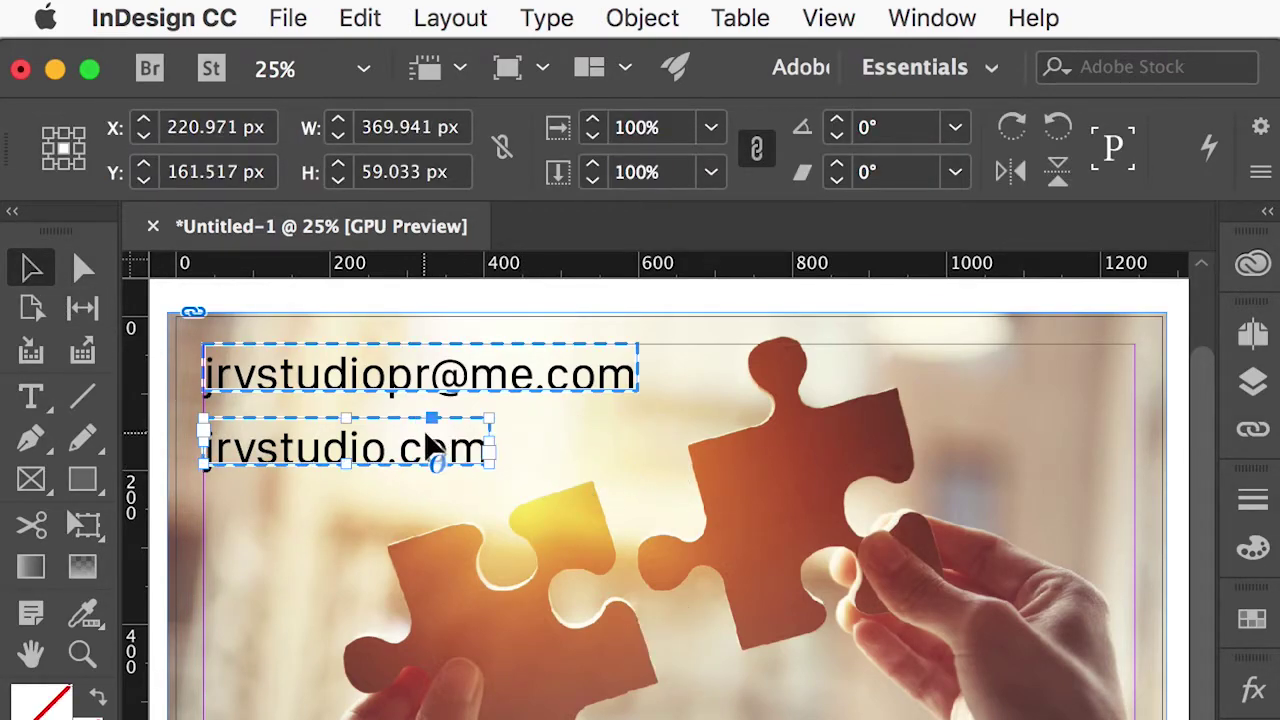
{"action": "left_click_drag", "start_coordinate": [406, 449], "coordinate": [477, 440]}
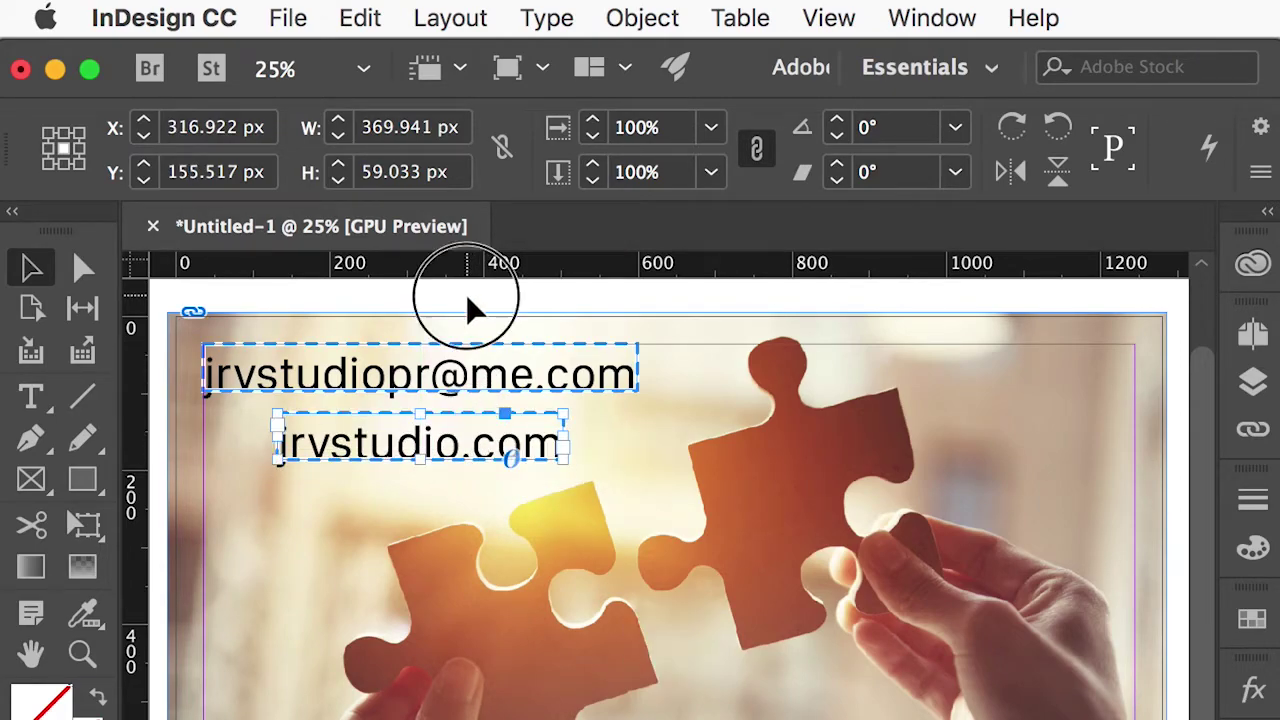
{"action": "left_click", "coordinate": [666, 643]}
Show the Hyperlinks panel from Window > Interactive and move it out of the way.
{"action": "left_click", "coordinate": [930, 20]}
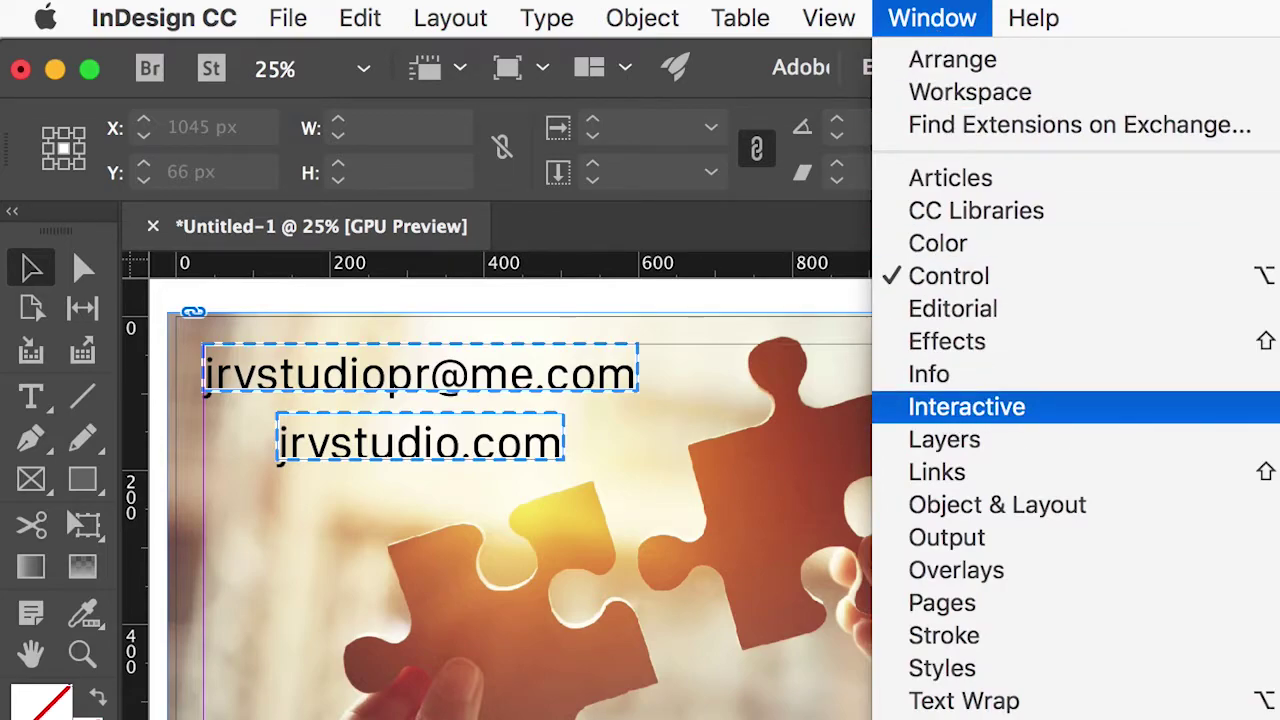
{"action": "left_click", "coordinate": [863, 395]}
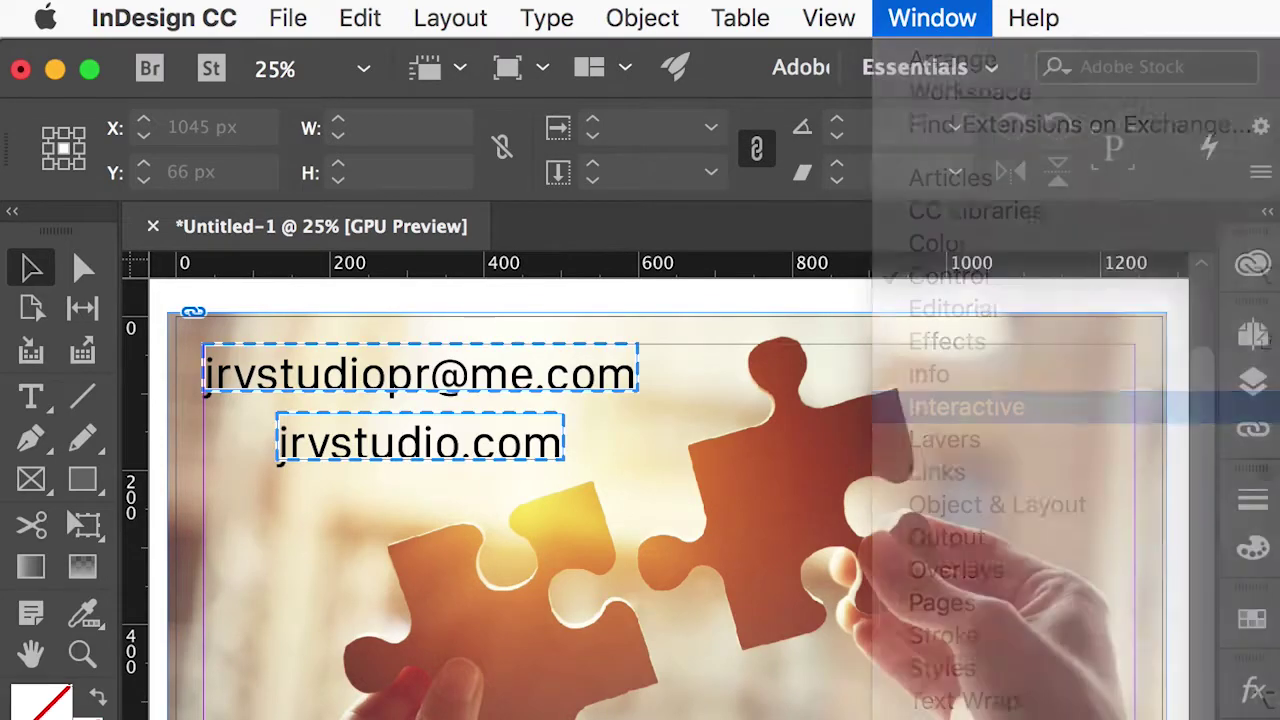
{"action": "left_click_drag", "start_coordinate": [914, 330], "coordinate": [923, 134]}
Delete the duplicate mailto hyperlink attached to the jrvstudio.com frame.
{"action": "left_click", "coordinate": [535, 440]}
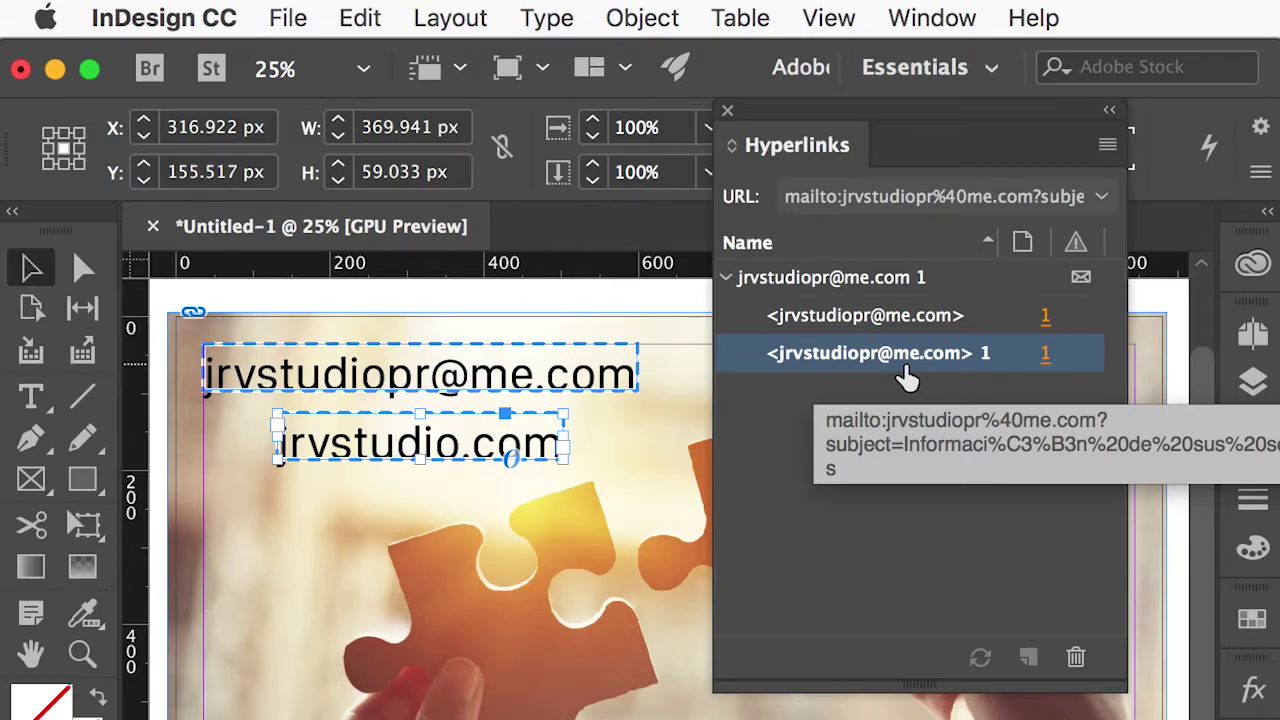
{"action": "left_click", "coordinate": [665, 645]}
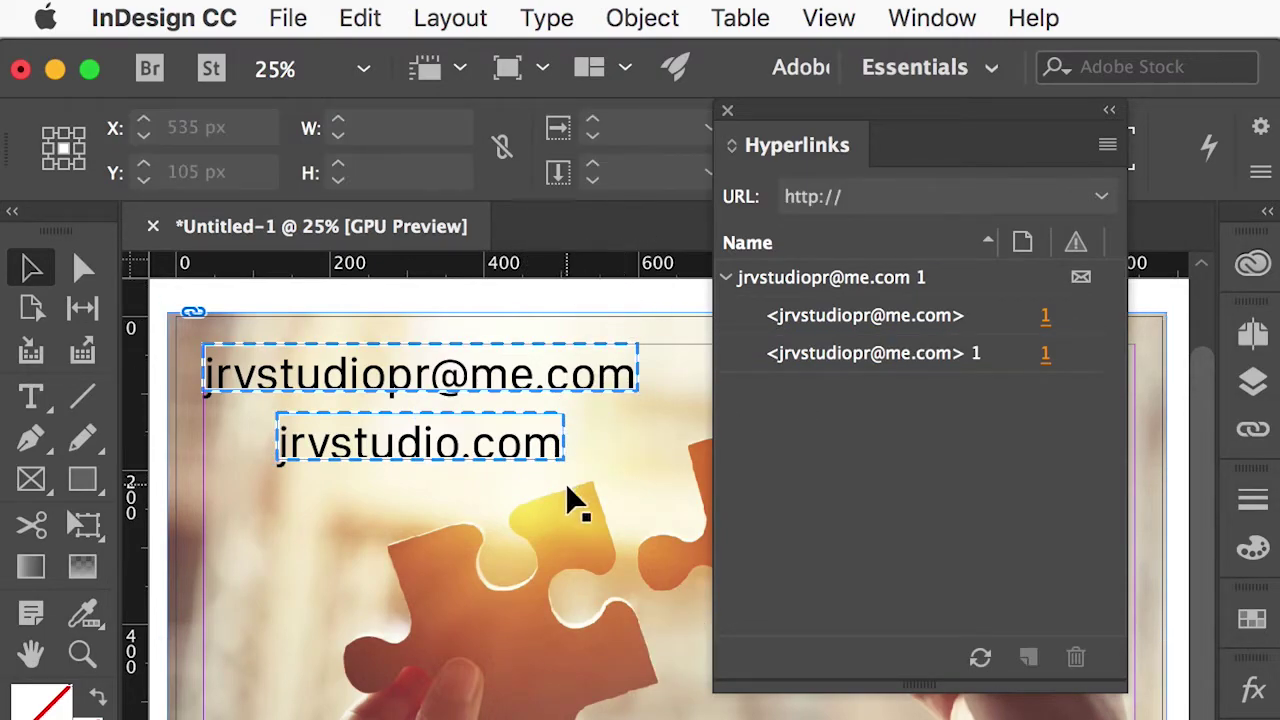
{"action": "left_click", "coordinate": [548, 443]}
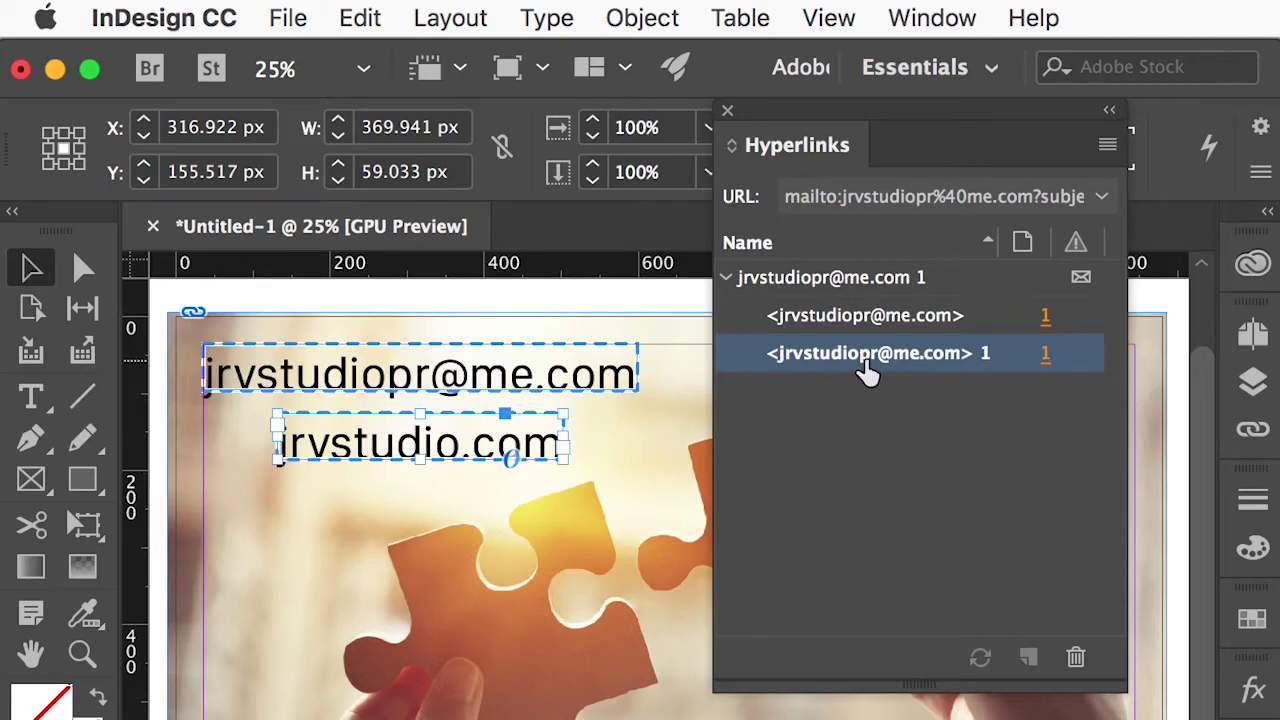
{"action": "left_click", "coordinate": [1078, 668]}
{"action": "left_click", "coordinate": [893, 606]}
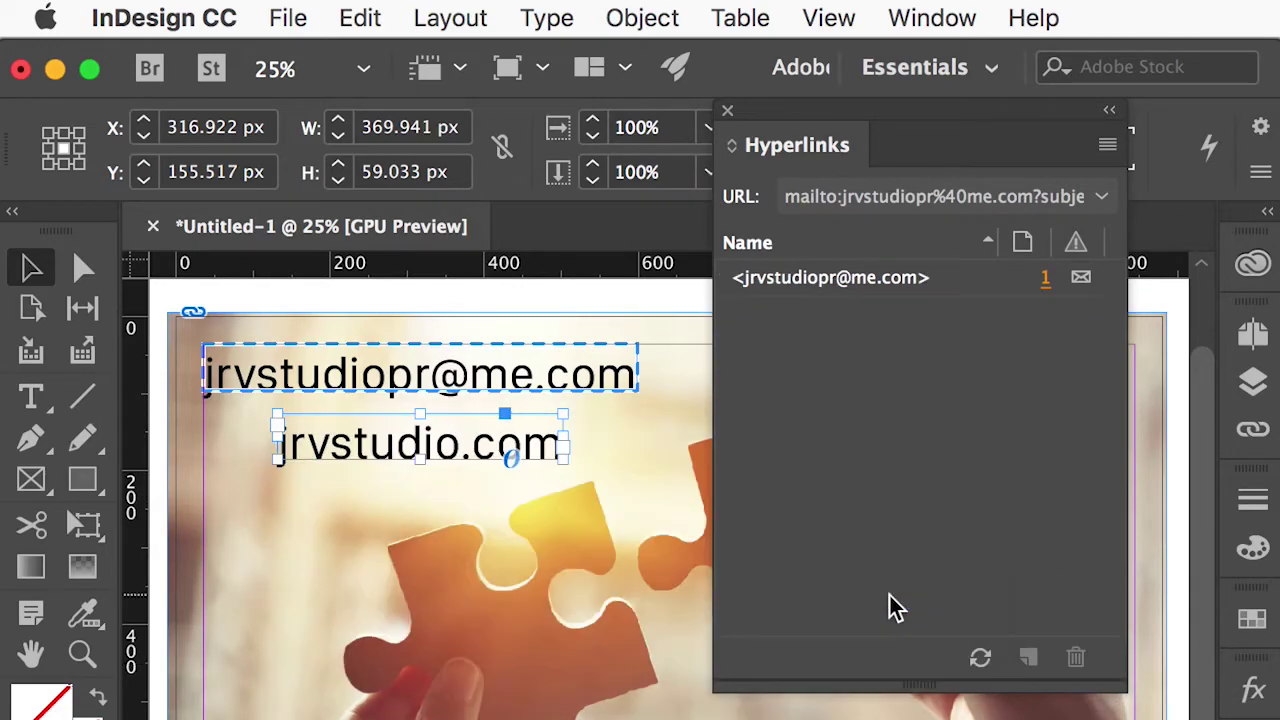
{"action": "left_click", "coordinate": [488, 283]}
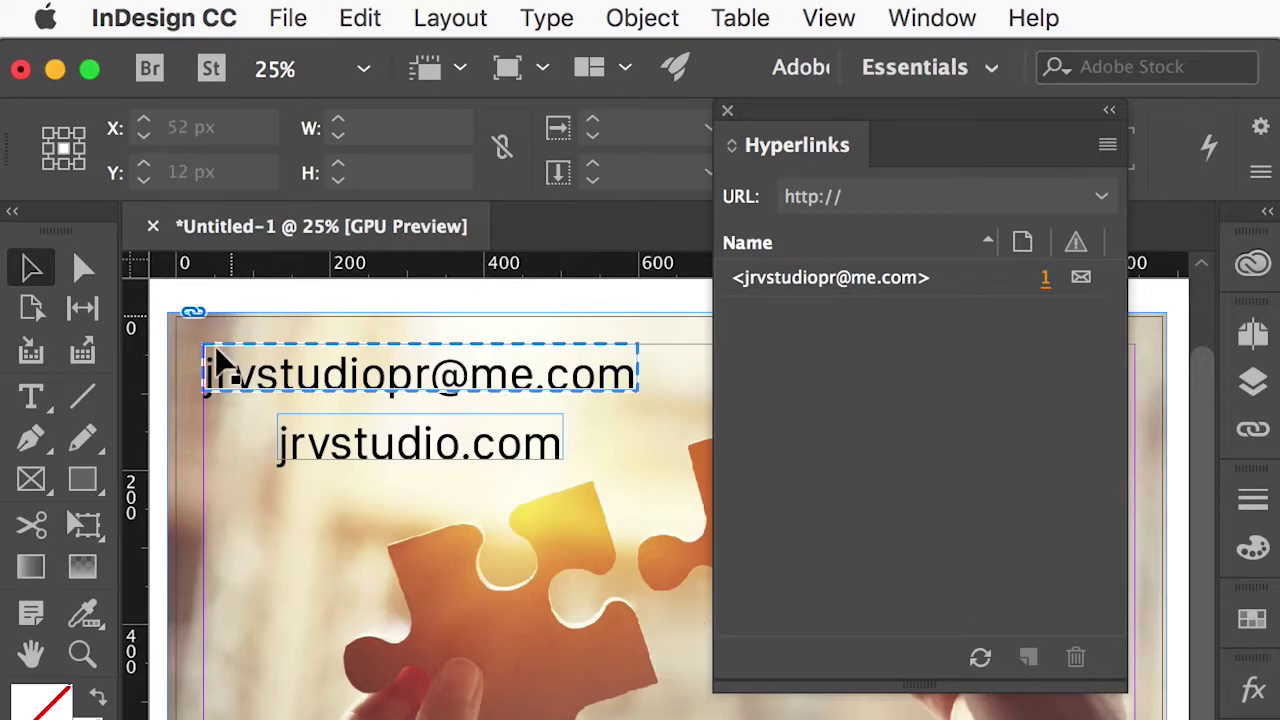
{"action": "left_click", "coordinate": [520, 445]}
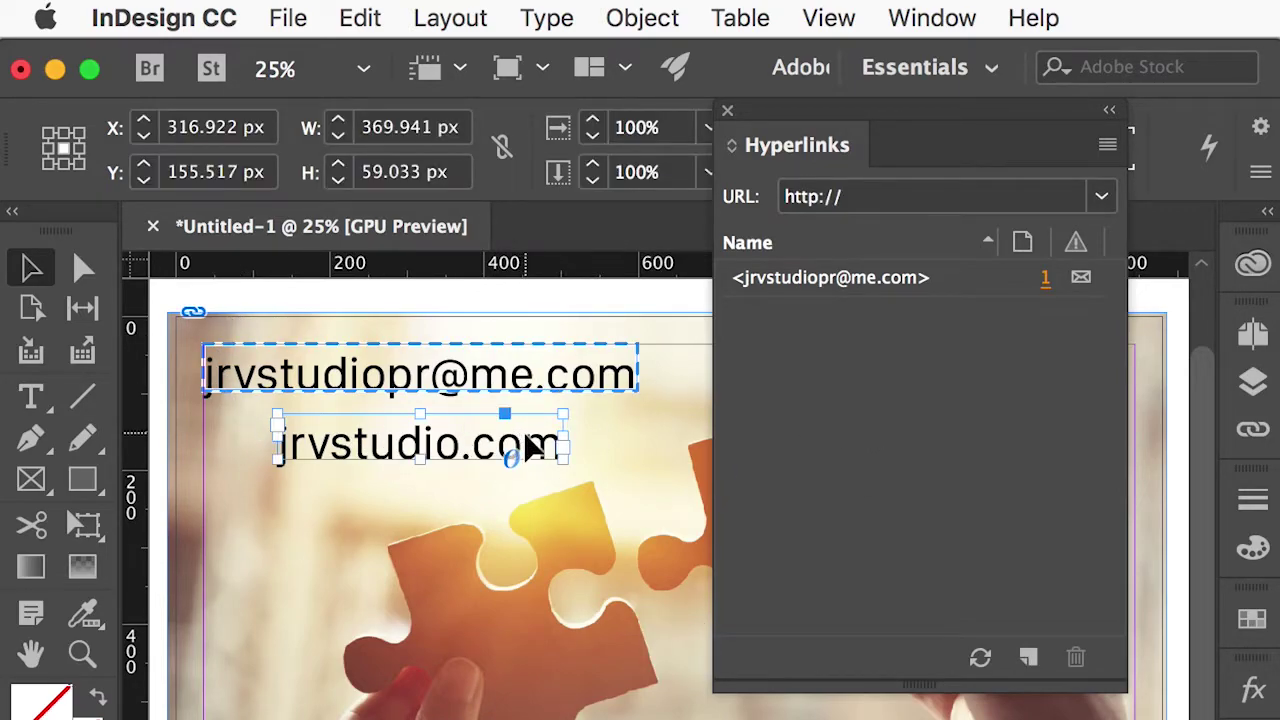
{"action": "left_click_drag", "start_coordinate": [1024, 105], "coordinate": [787, 76]}
{"action": "left_click", "coordinate": [876, 112]}
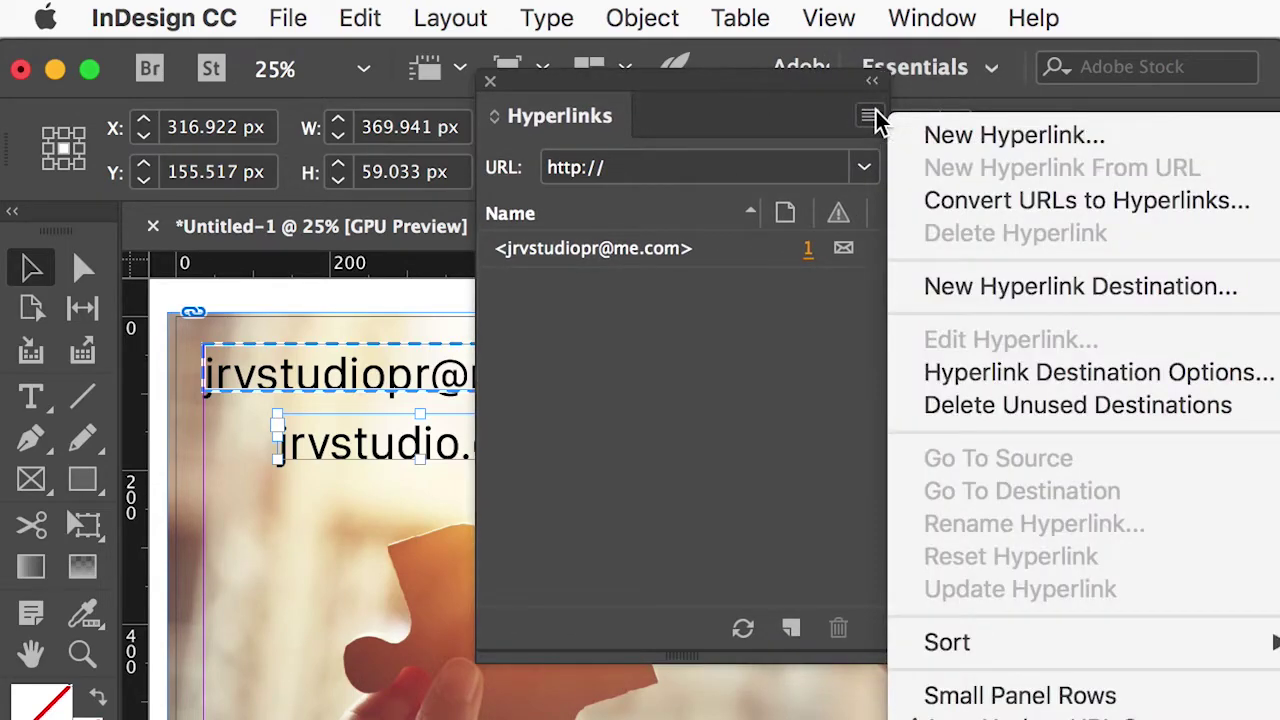
{"action": "left_click", "coordinate": [1020, 140]}
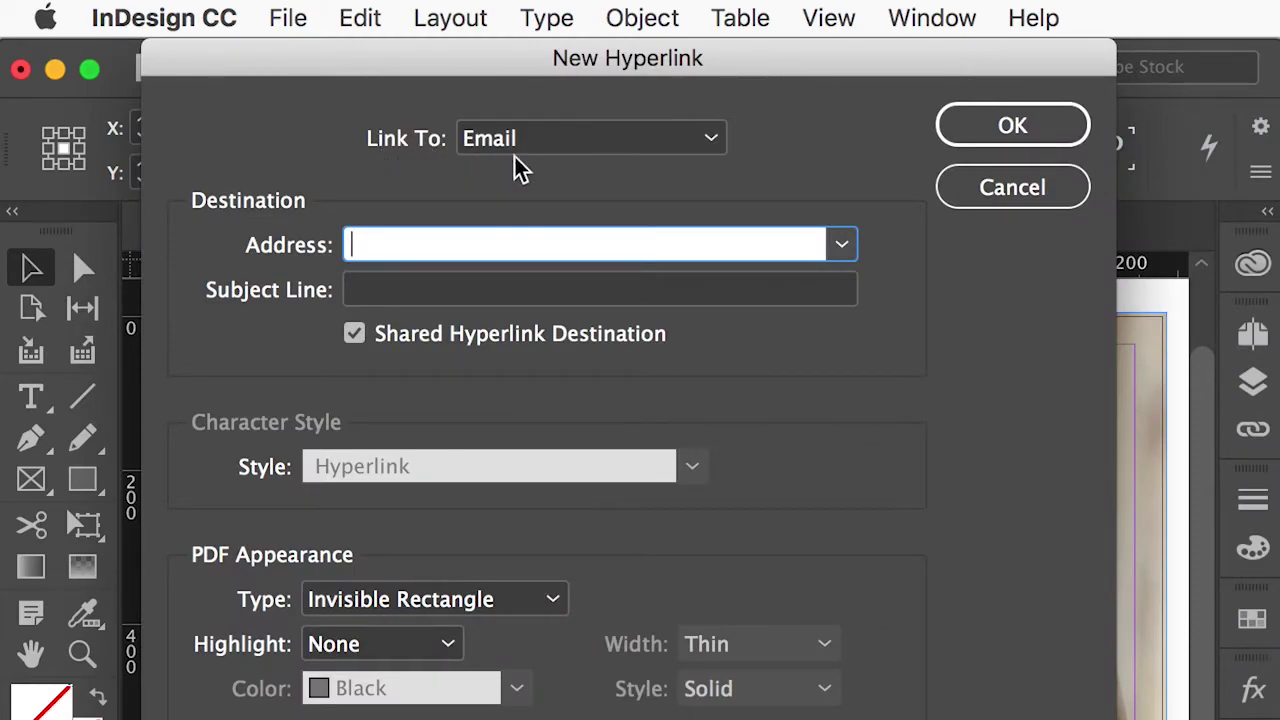
{"action": "left_click", "coordinate": [710, 144]}
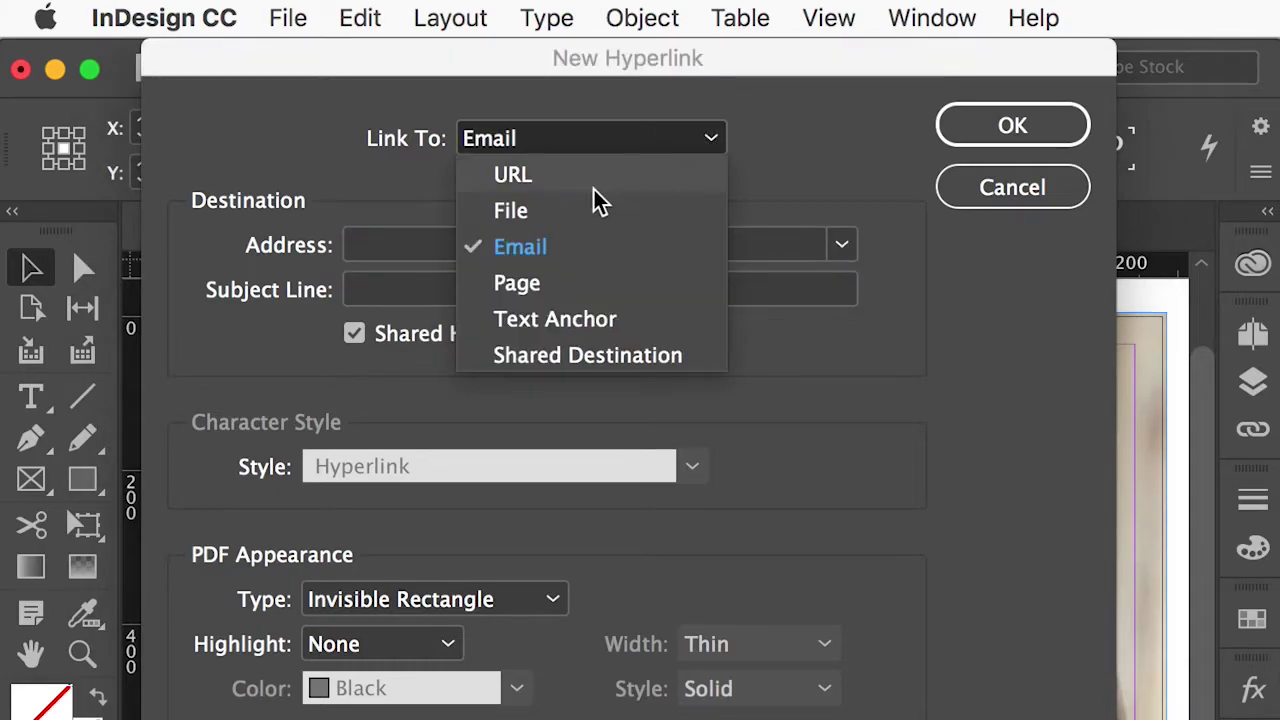
{"action": "left_click", "coordinate": [540, 178]}
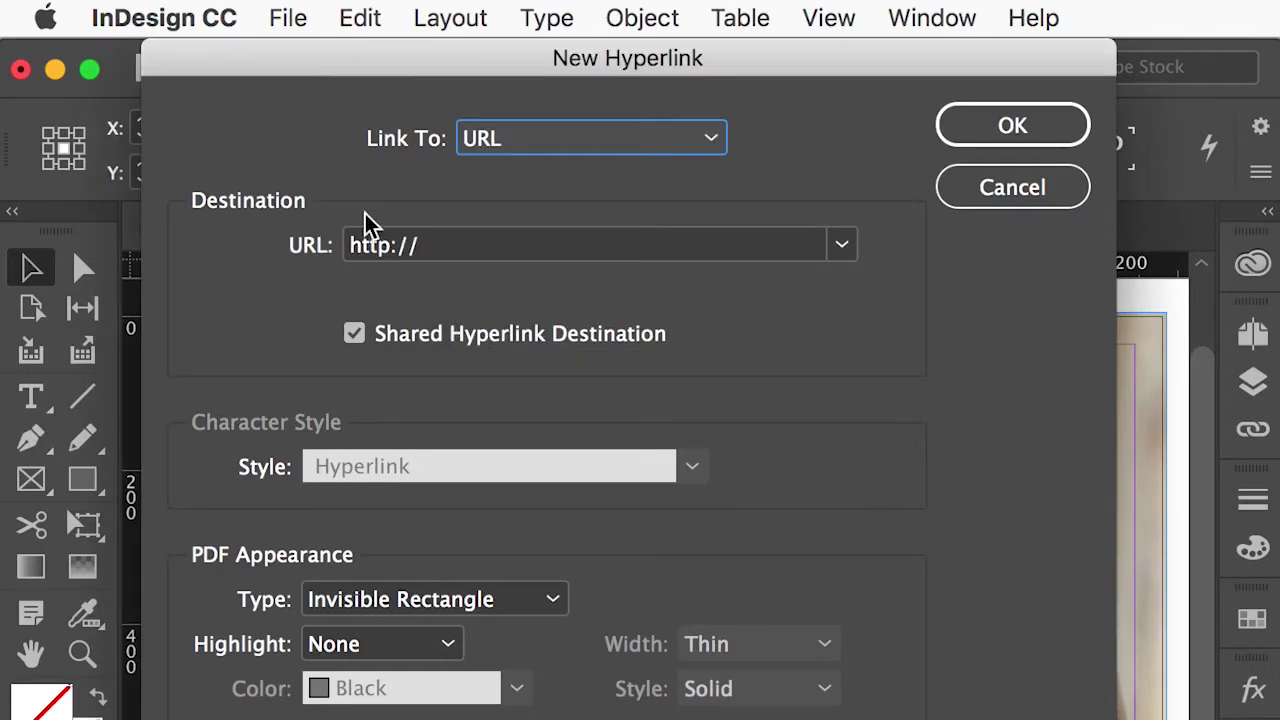
{"action": "left_click", "coordinate": [446, 253]}
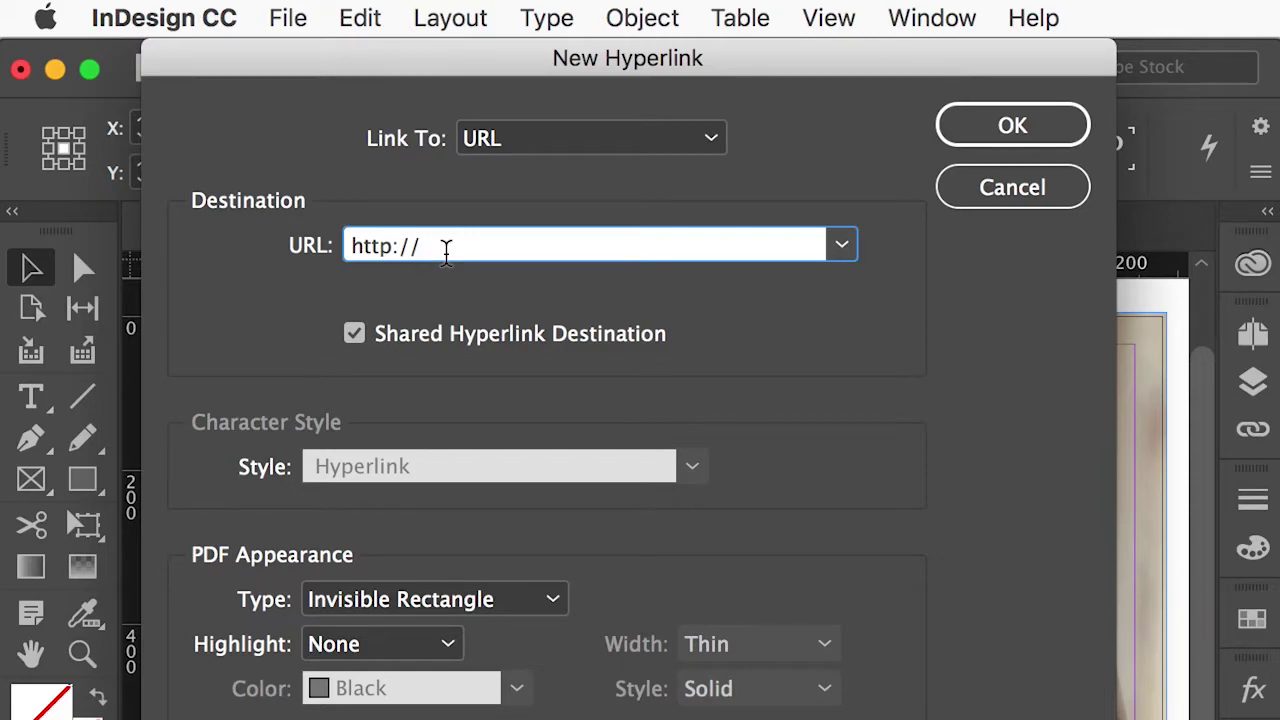
{"action": "type", "text": "www.jrvstudio.com"}
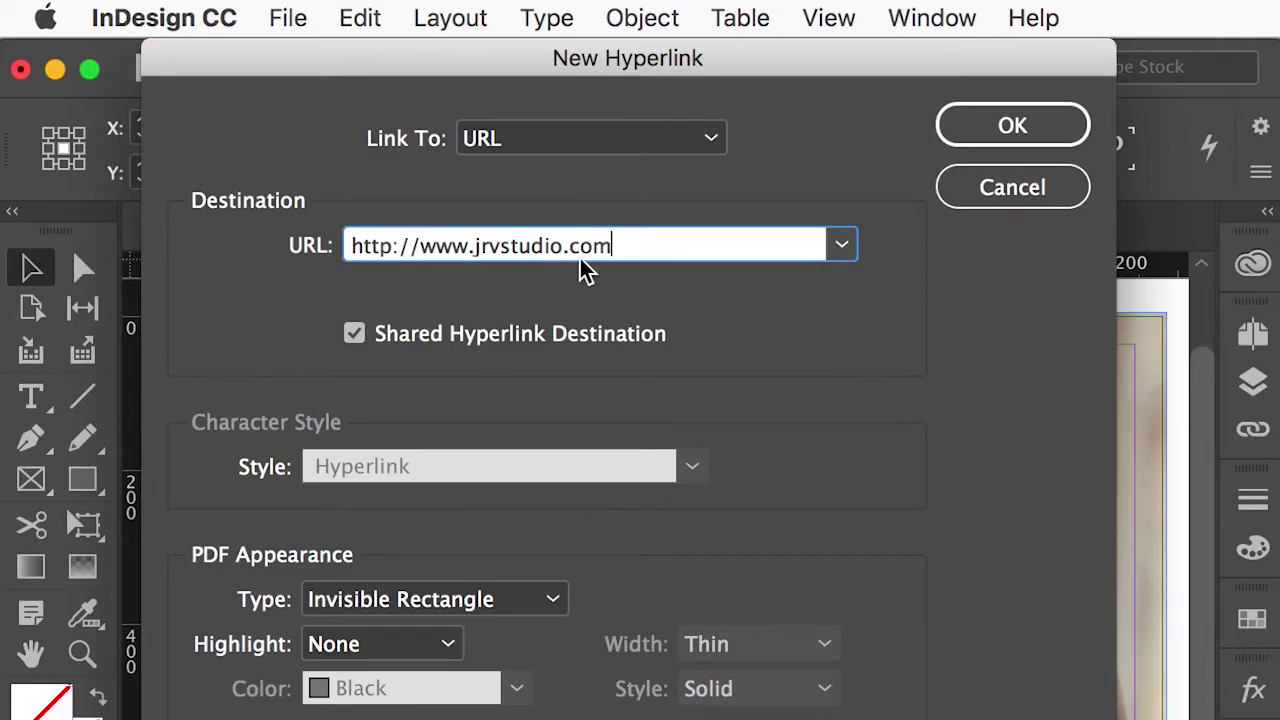
{"action": "left_click", "coordinate": [1013, 132]}
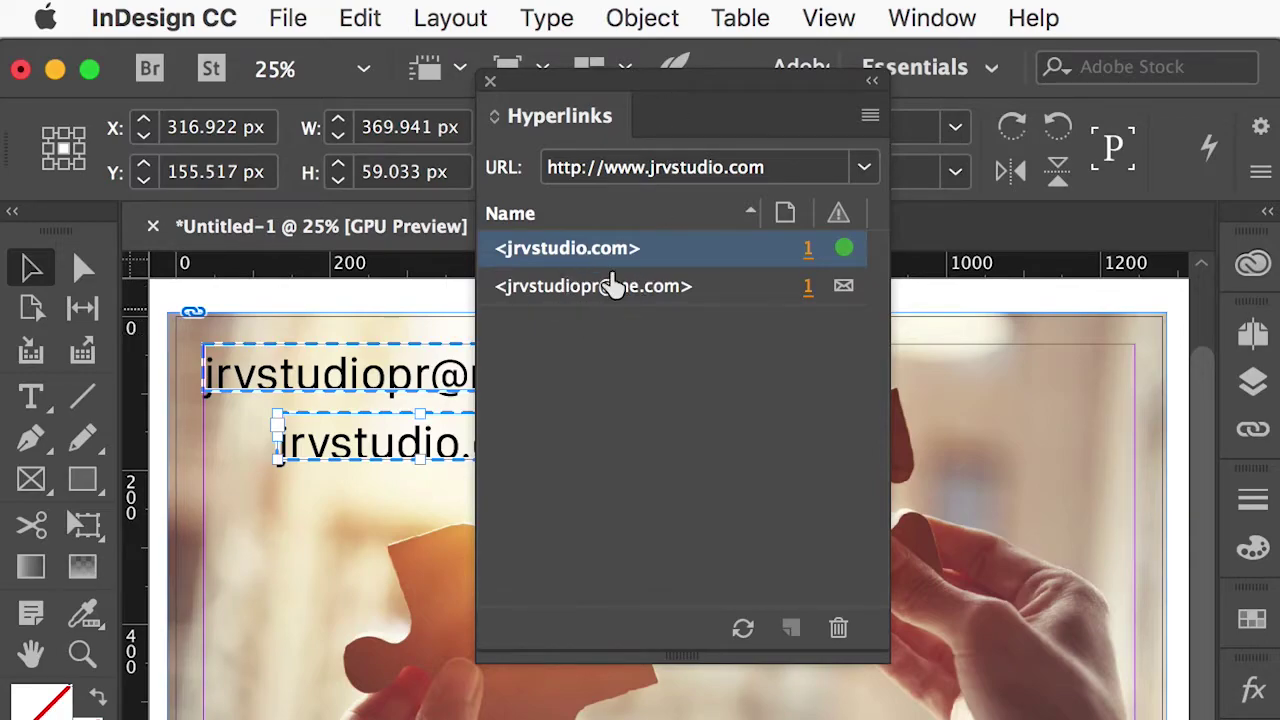
Test the email link's destination in the Hyperlinks panel, then close the panel.
{"action": "left_click_drag", "start_coordinate": [660, 86], "coordinate": [865, 233]}
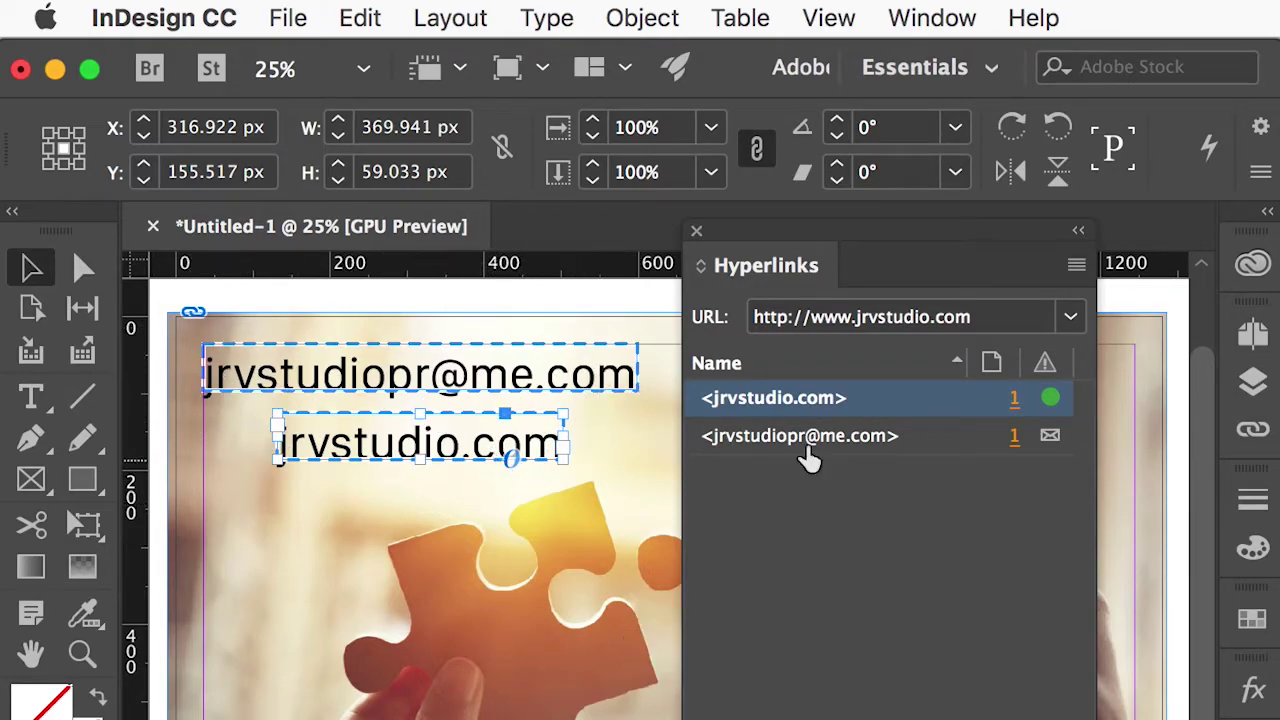
{"action": "left_click_drag", "start_coordinate": [767, 235], "coordinate": [769, 119]}
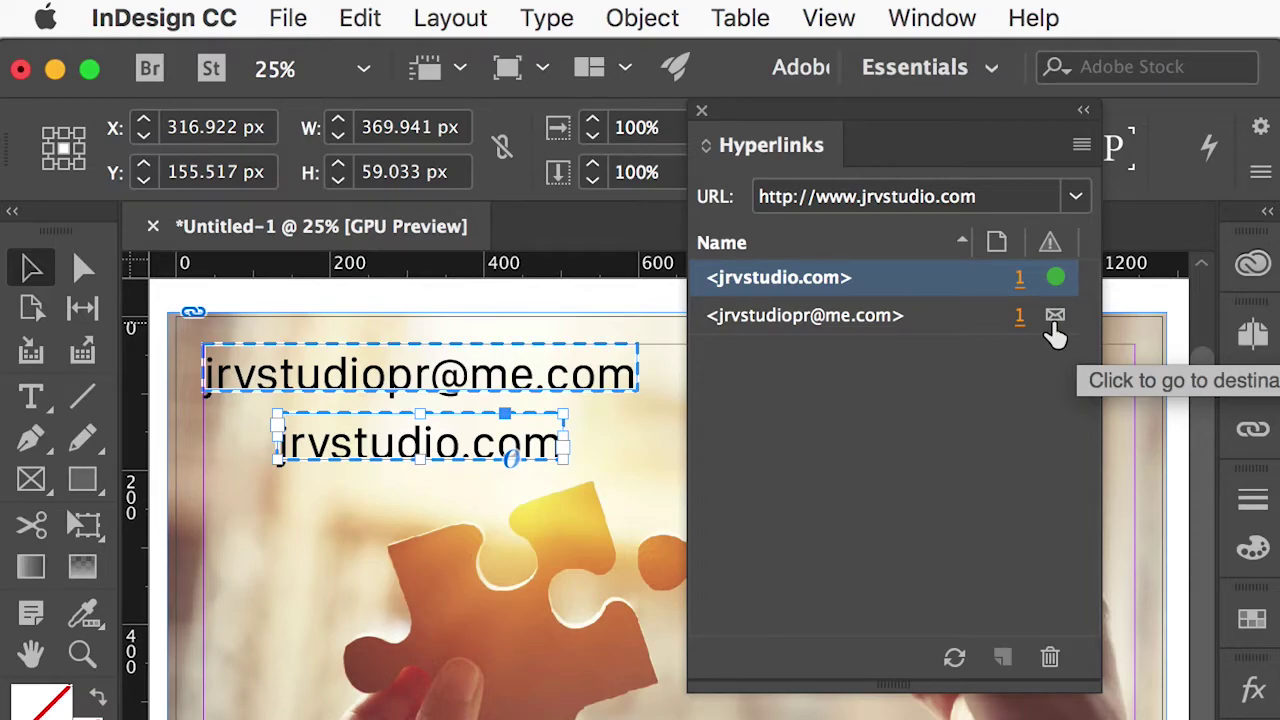
{"action": "left_click", "coordinate": [1056, 318]}
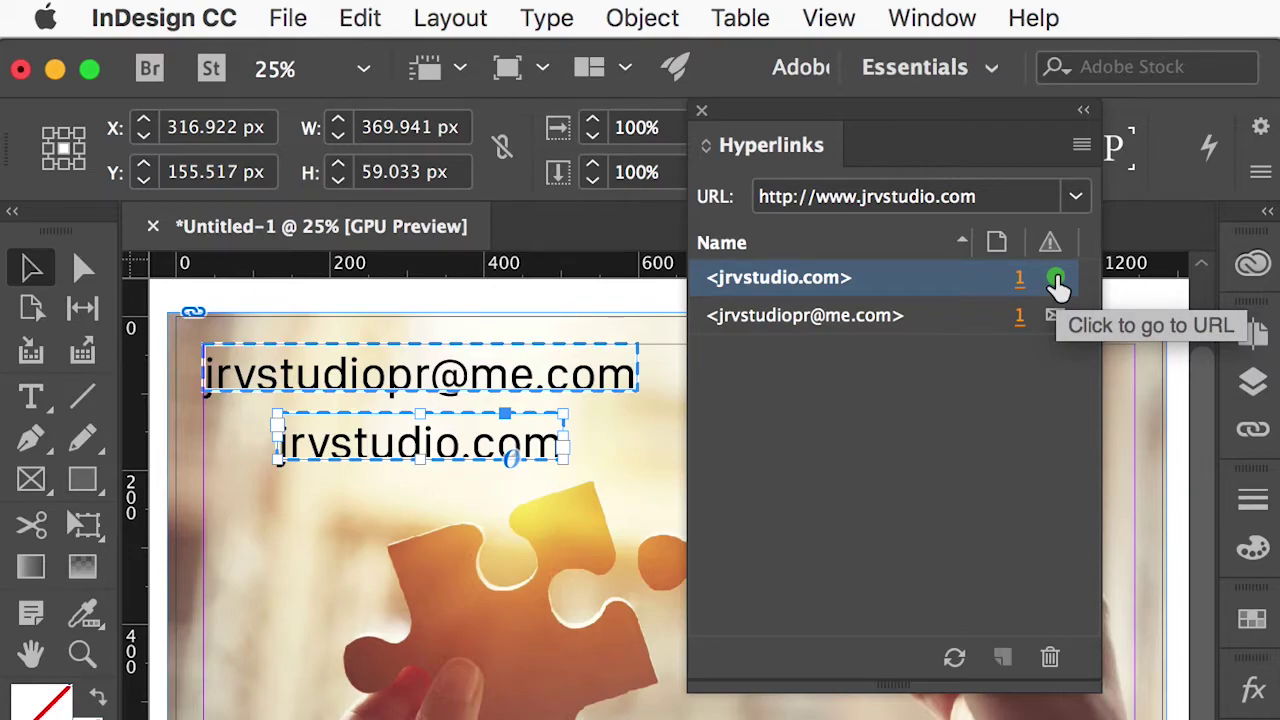
{"action": "left_click_drag", "start_coordinate": [910, 140], "coordinate": [951, 110]}
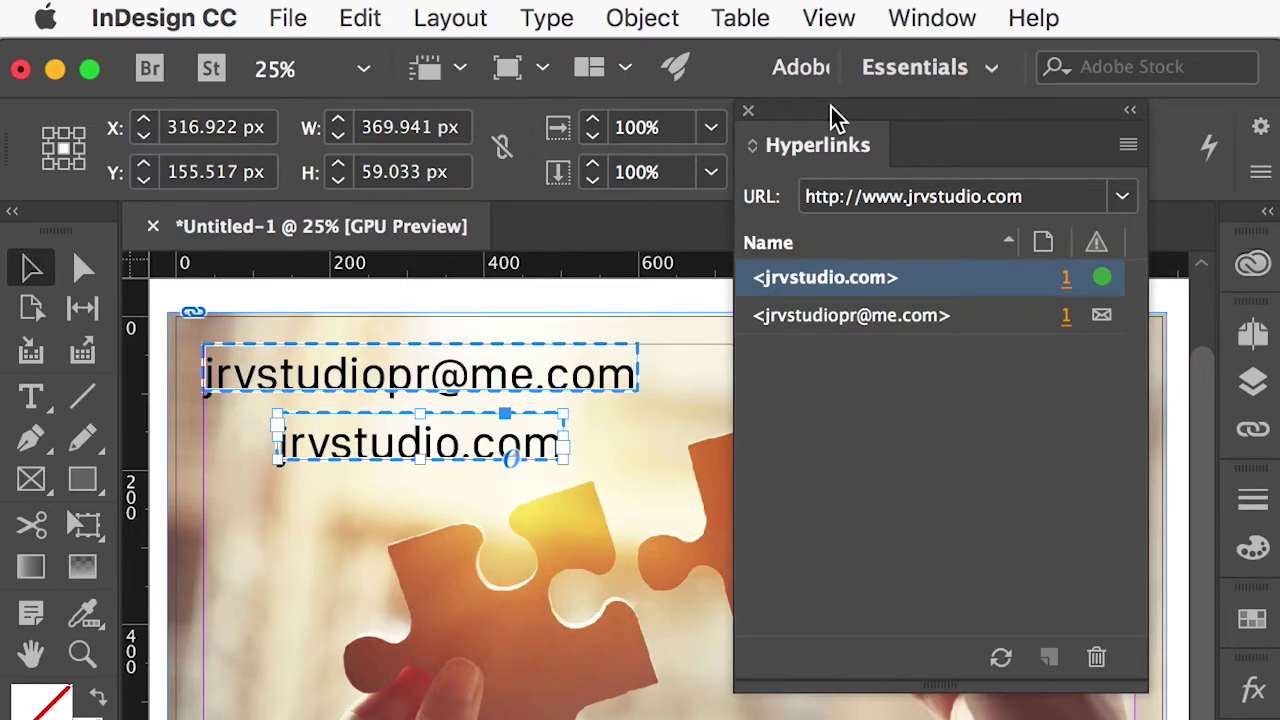
{"action": "left_click", "coordinate": [749, 112]}
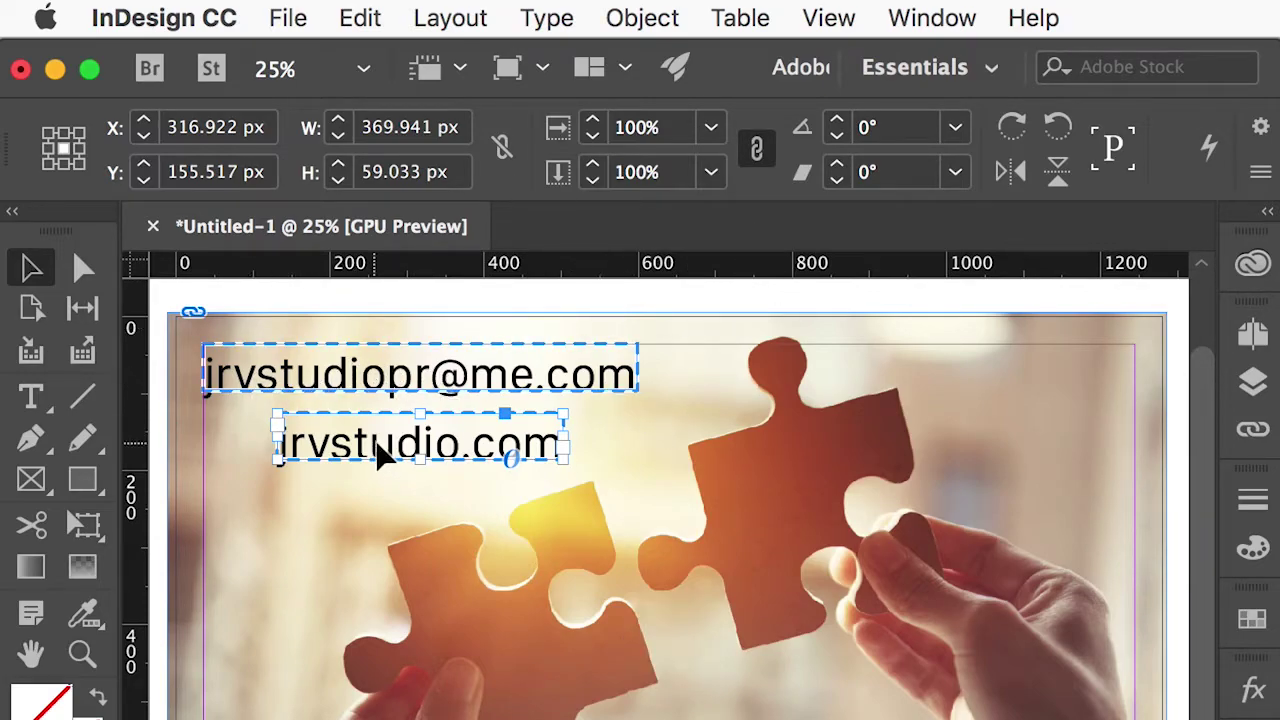
Deselect everything and start exporting the card via File > Export.
{"action": "left_click", "coordinate": [496, 300]}
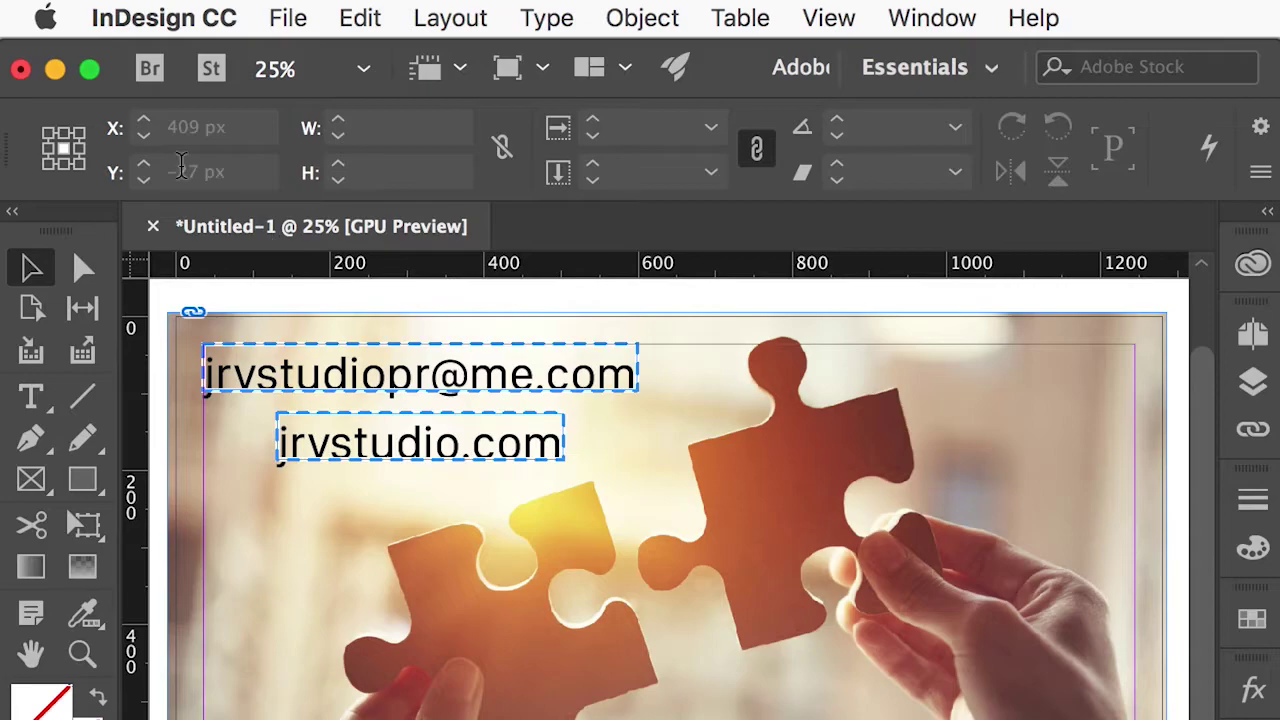
{"action": "left_click", "coordinate": [287, 22]}
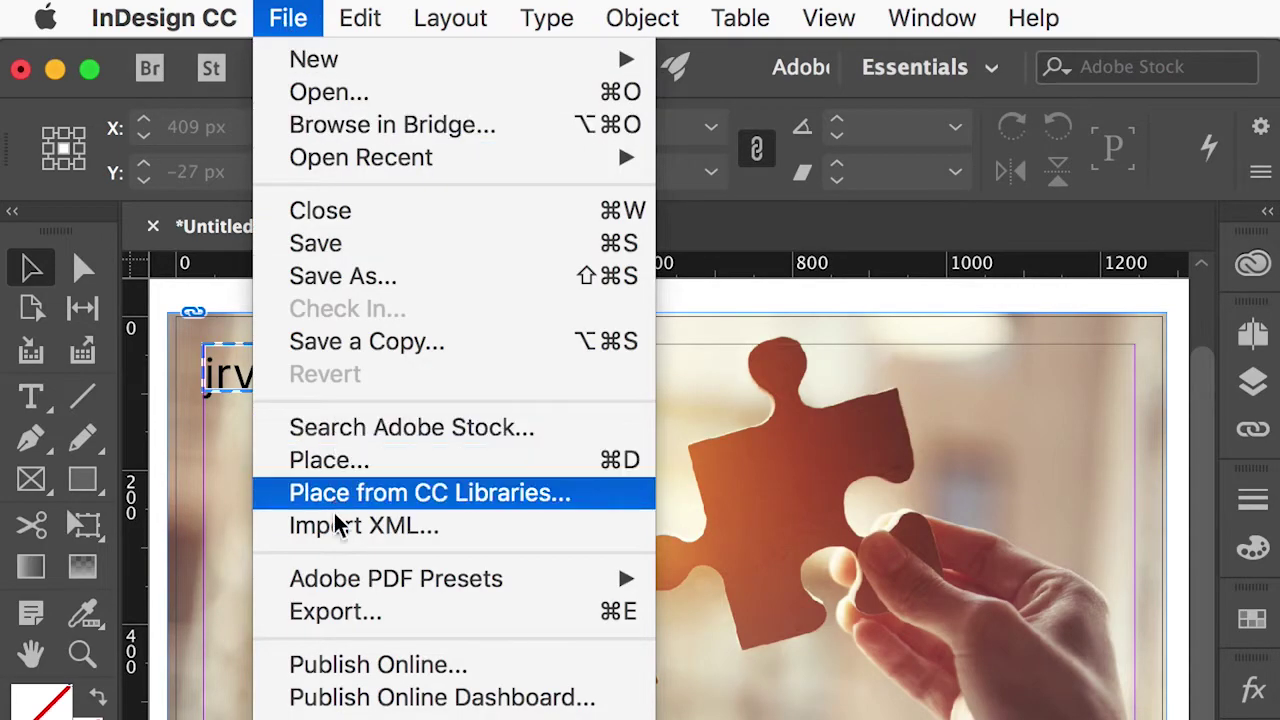
{"action": "mouse_move", "coordinate": [338, 582]}
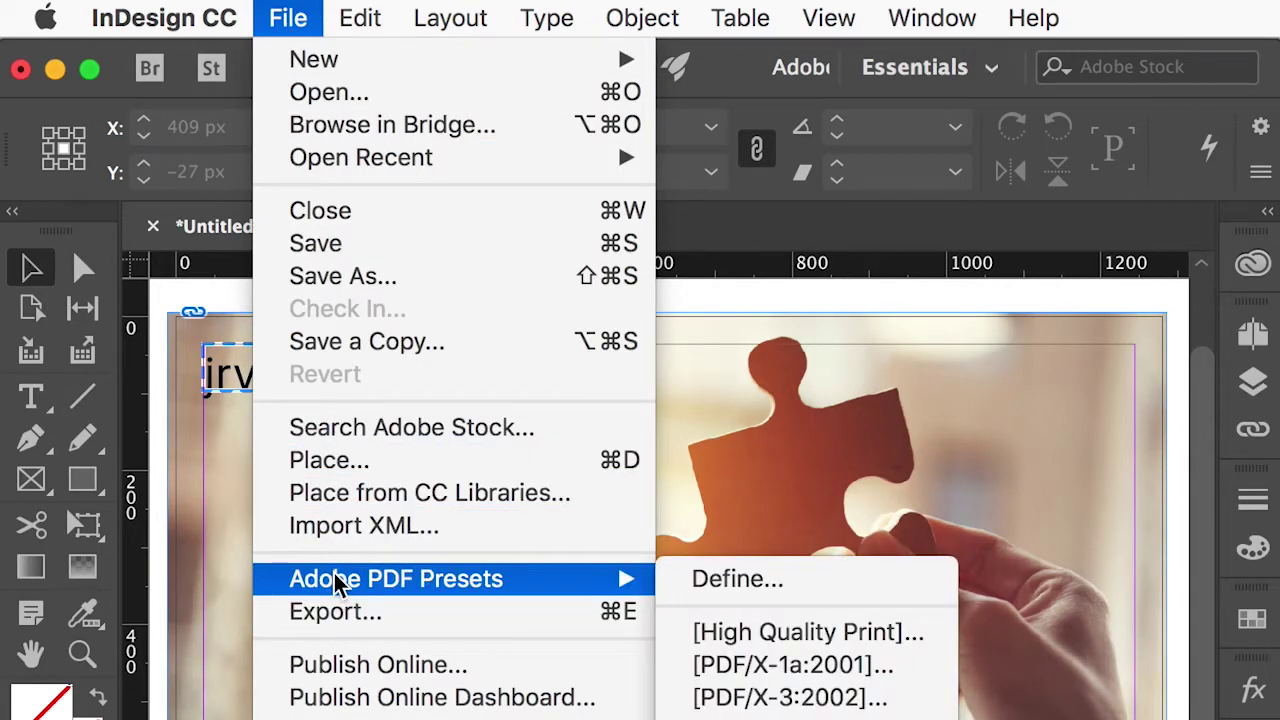
{"action": "left_click", "coordinate": [342, 612]}
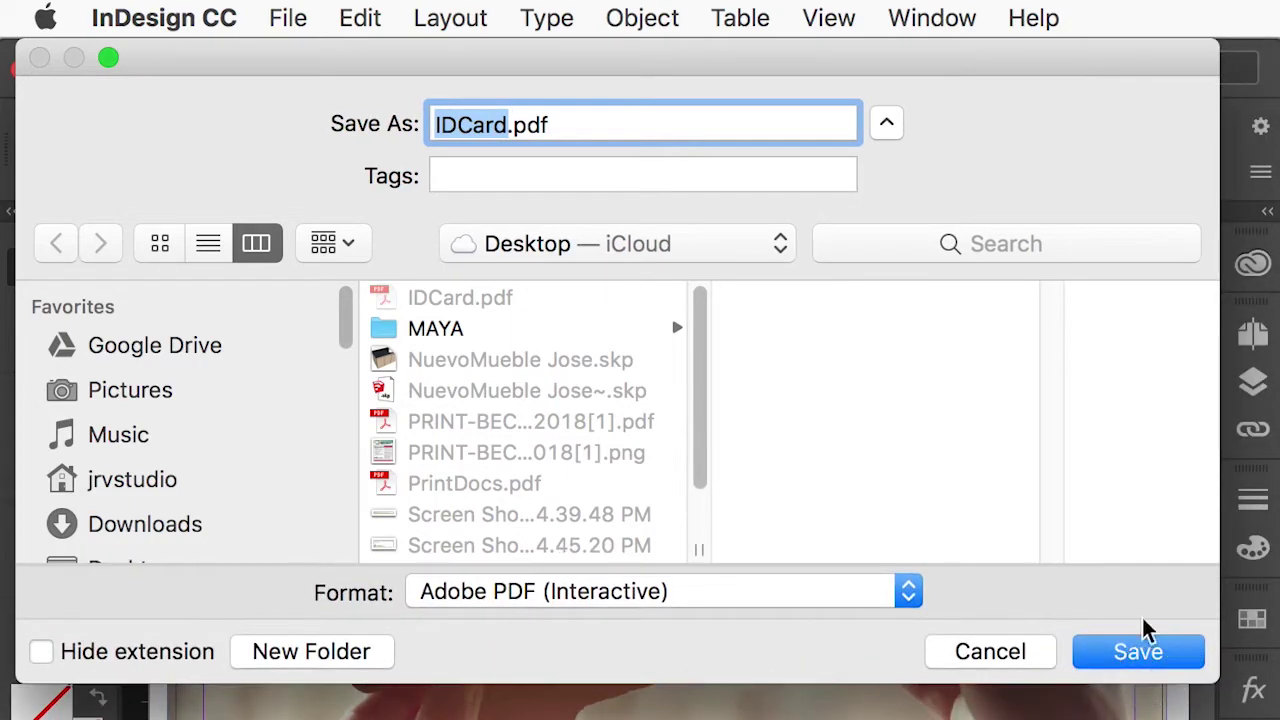
{"action": "left_click_drag", "start_coordinate": [1040, 78], "coordinate": [1046, 94]}
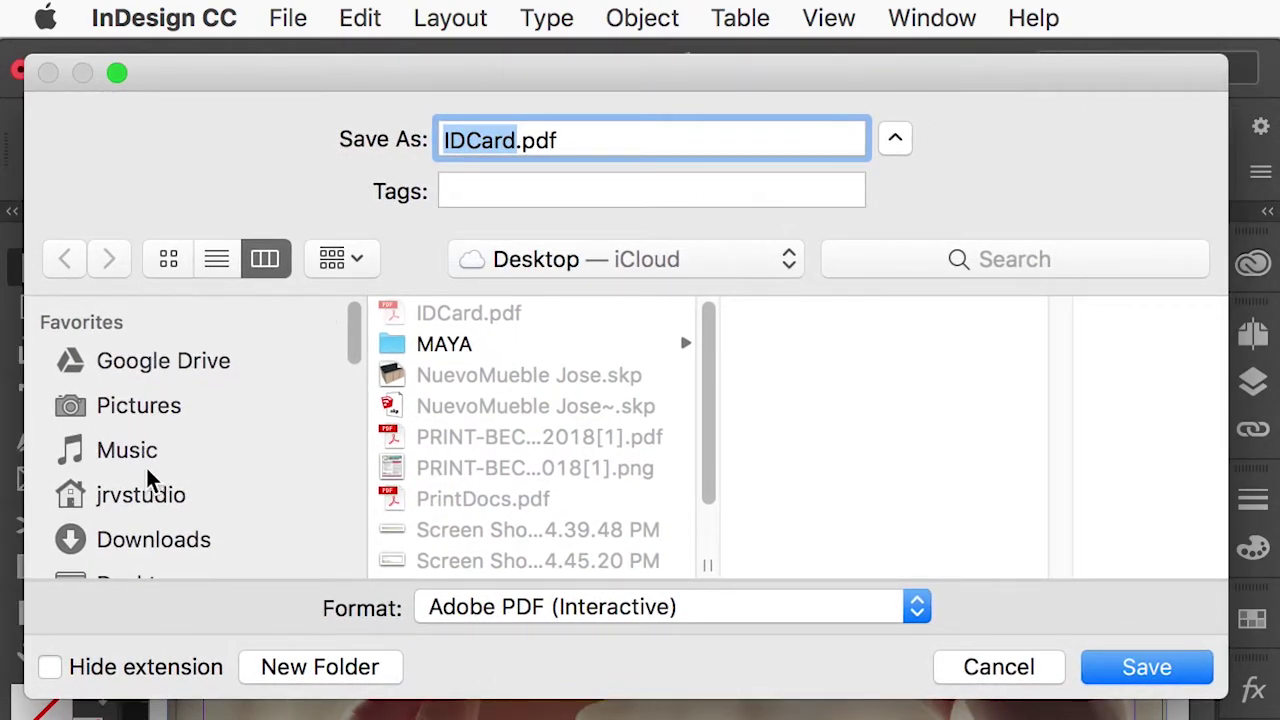
Save to the Desktop as Adobe PDF (Interactive) named TarjetaPresentacion.pdf.
{"action": "scroll", "coordinate": [150, 475], "scroll_direction": "down", "scroll_amount": 2}
{"action": "scroll", "coordinate": [155, 500], "scroll_direction": "down", "scroll_amount": 1}
{"action": "left_click", "coordinate": [141, 508]}
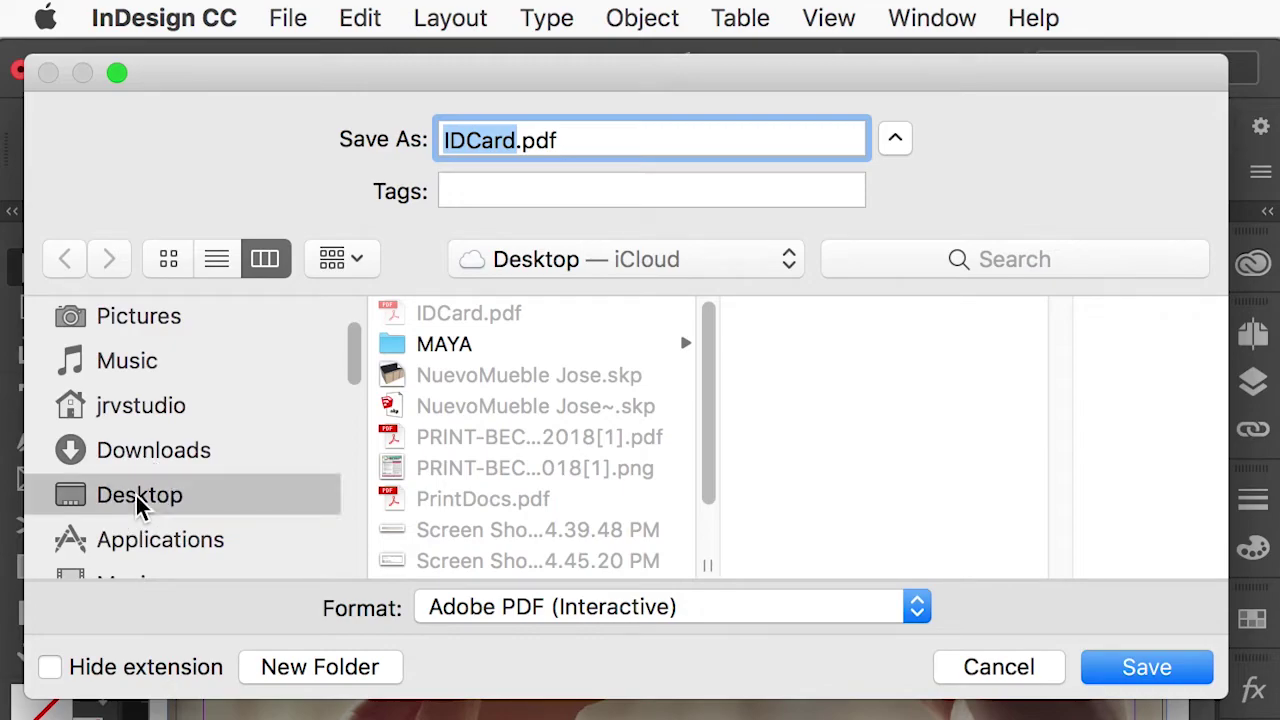
{"action": "left_click", "coordinate": [672, 612]}
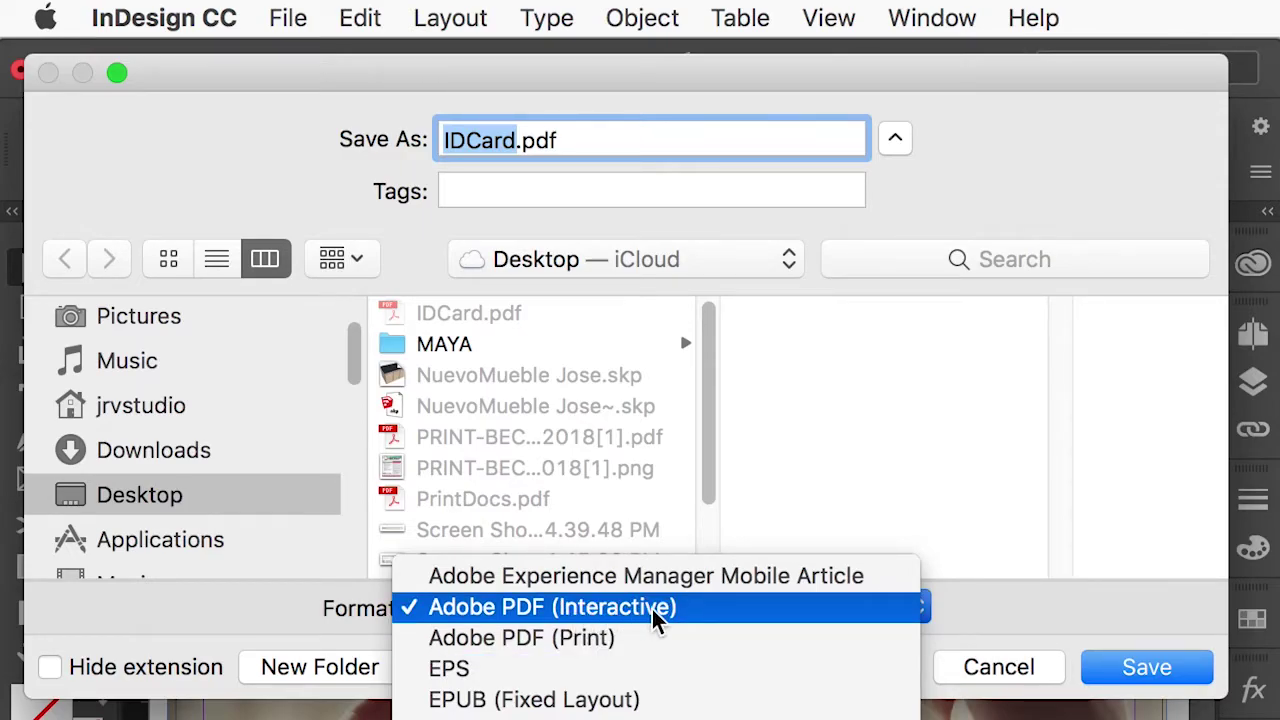
{"action": "left_click", "coordinate": [655, 607]}
{"action": "left_click", "coordinate": [518, 140]}
{"action": "left_click_drag", "start_coordinate": [514, 140], "coordinate": [400, 137]}
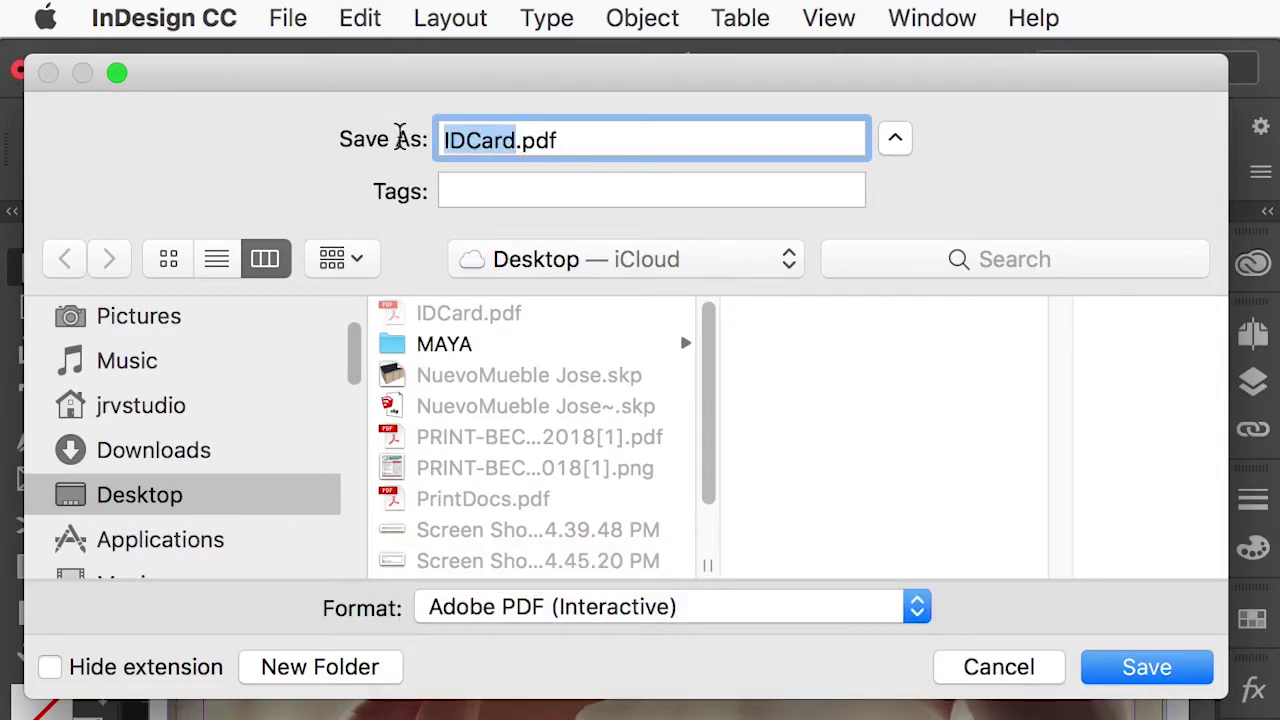
{"action": "type", "text": "Tarjeta"}
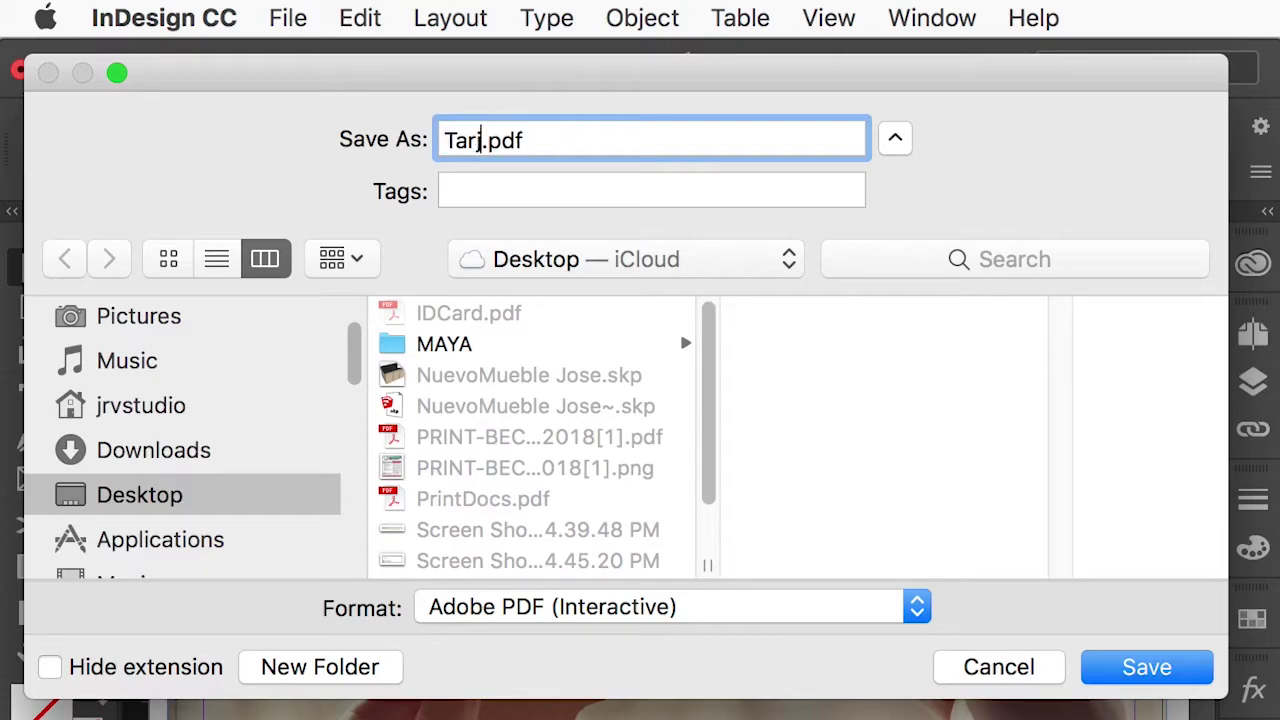
{"action": "type", "text": "Presentac"}
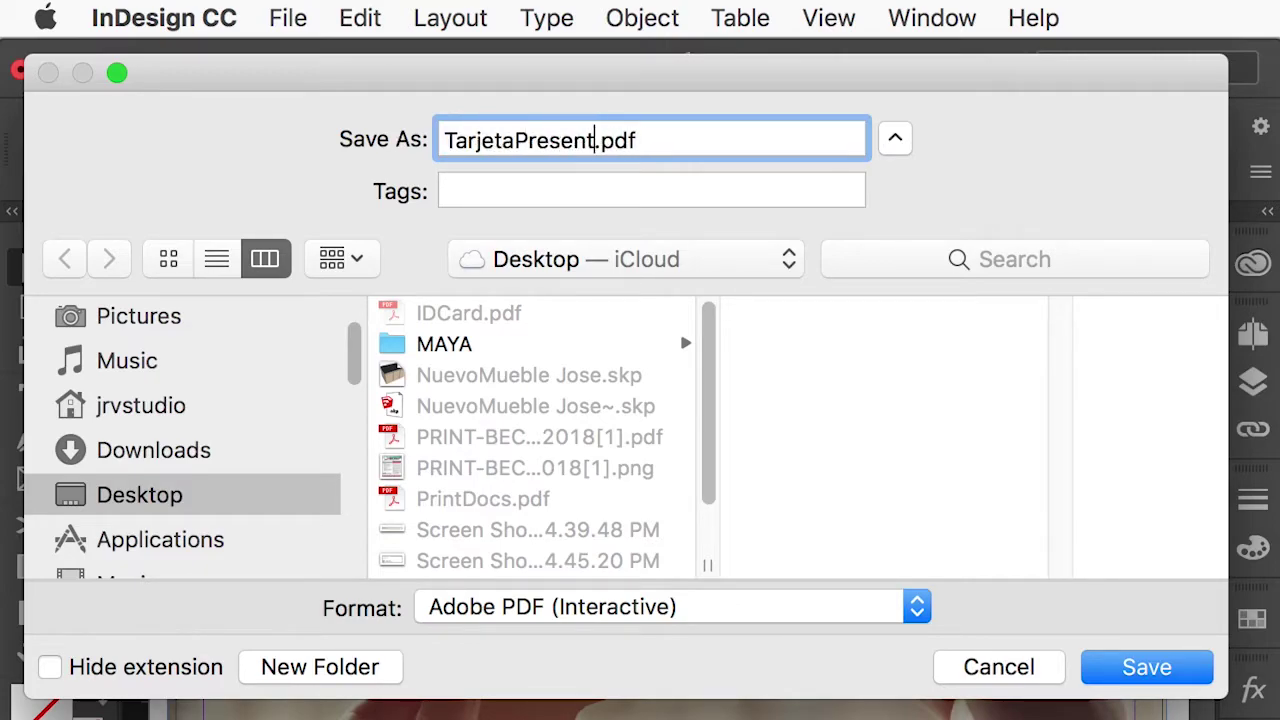
{"action": "type", "text": "ion"}
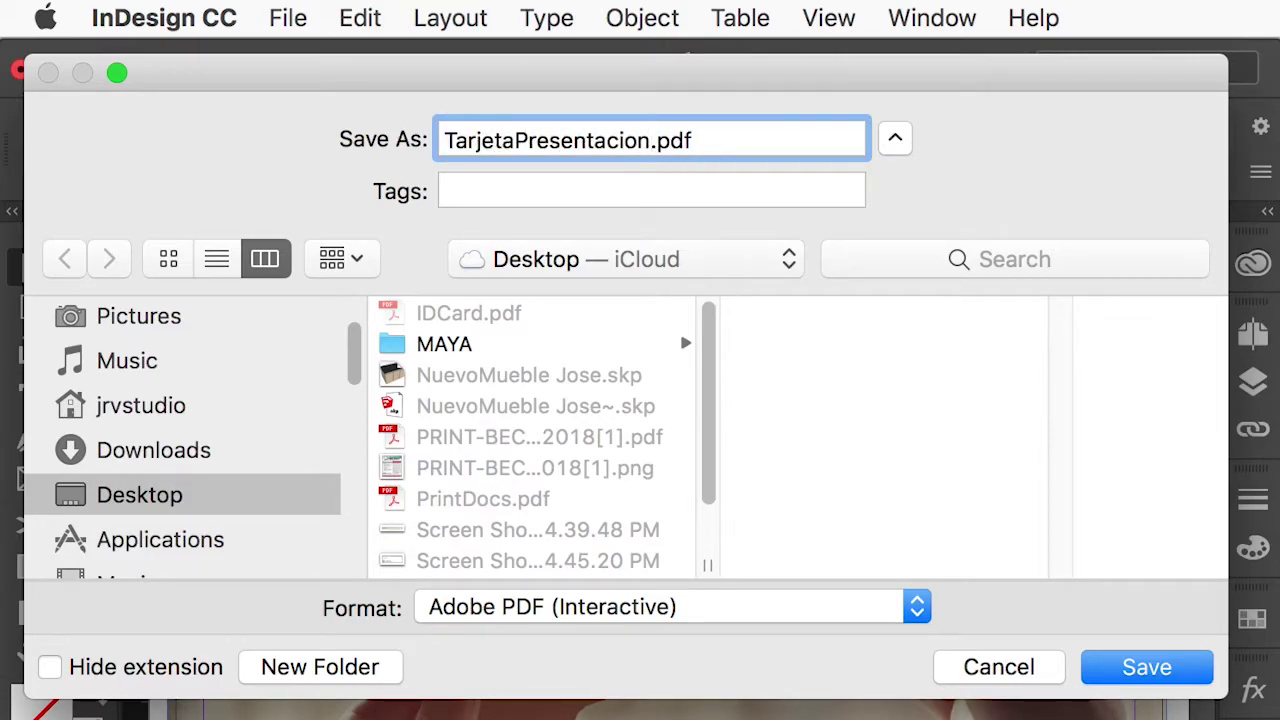
{"action": "left_click_drag", "start_coordinate": [595, 663], "coordinate": [600, 648]}
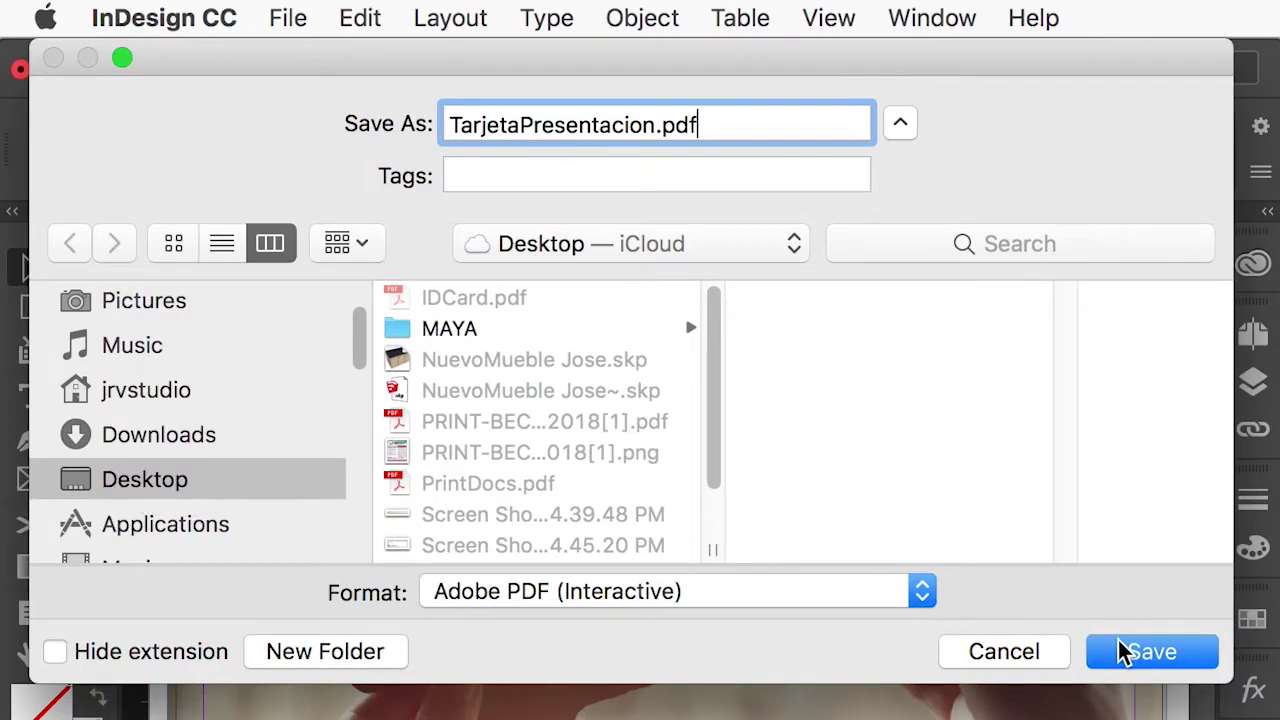
{"action": "left_click", "coordinate": [1120, 652]}
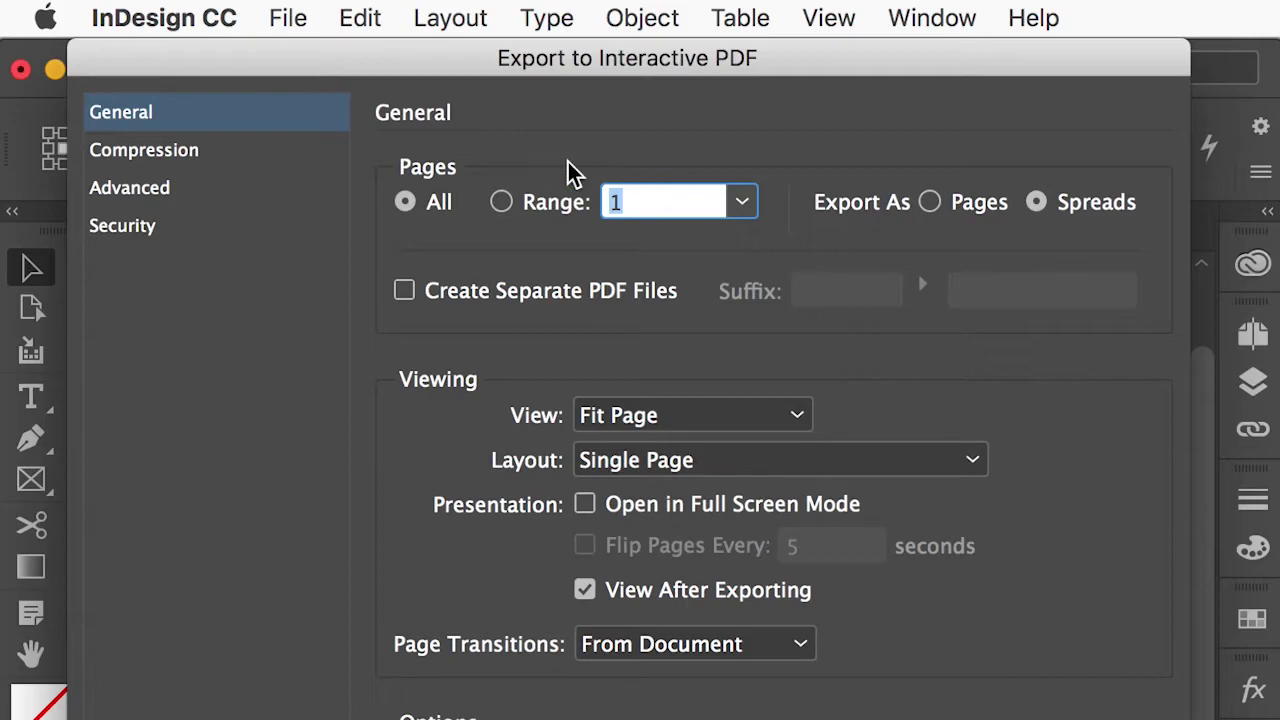
Keep Fit Page view, Single Page layout and From Document page transitions, then show Compression settings.
{"action": "left_click_drag", "start_coordinate": [688, 58], "coordinate": [686, 9]}
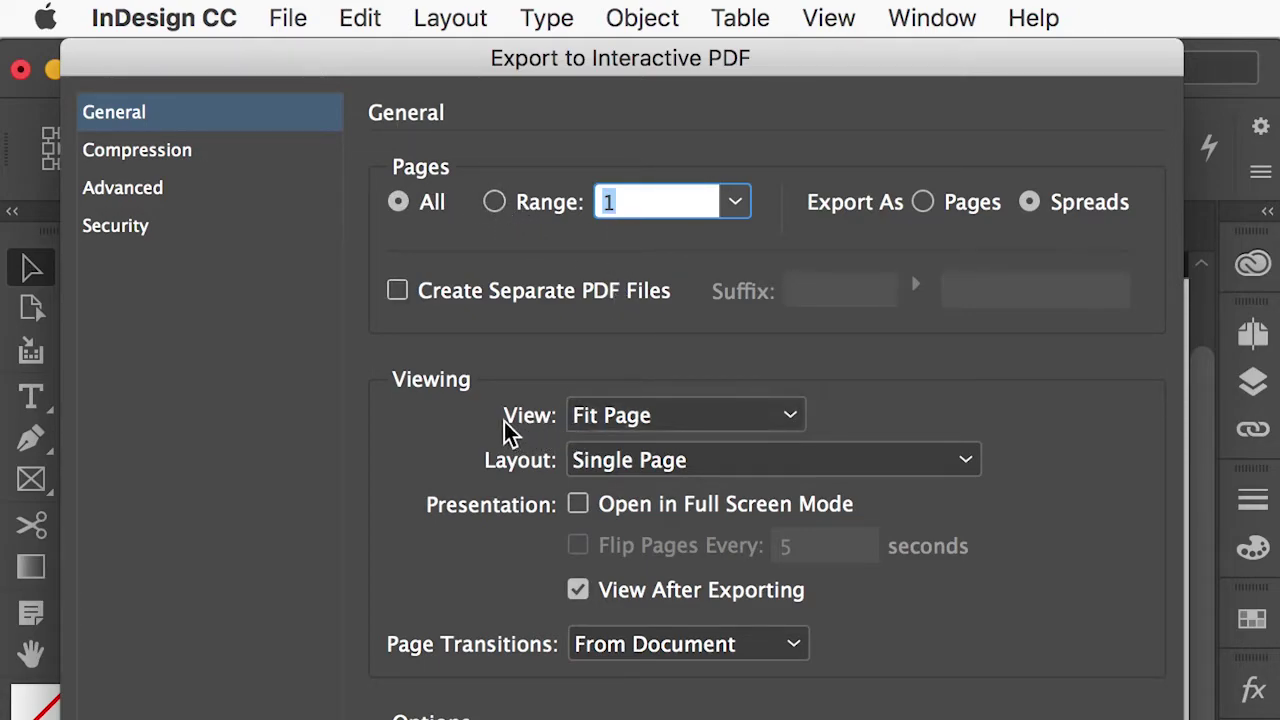
{"action": "left_click", "coordinate": [676, 415]}
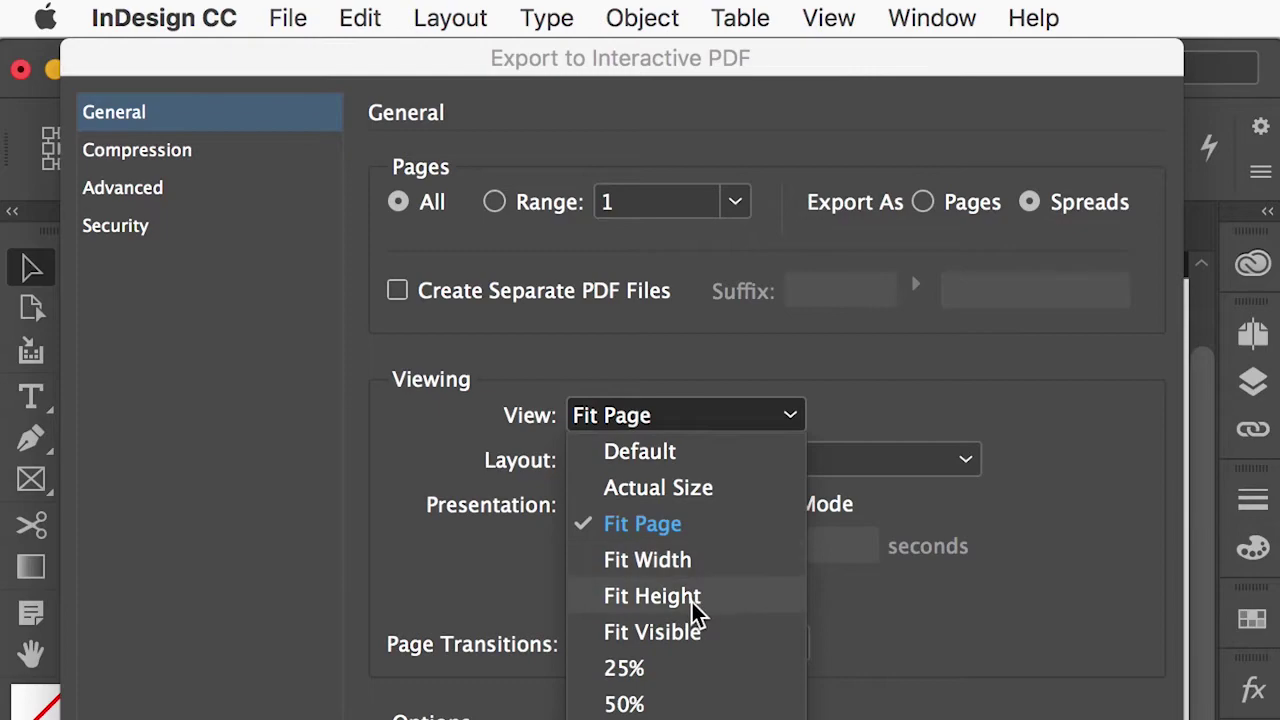
{"action": "left_click", "coordinate": [500, 409]}
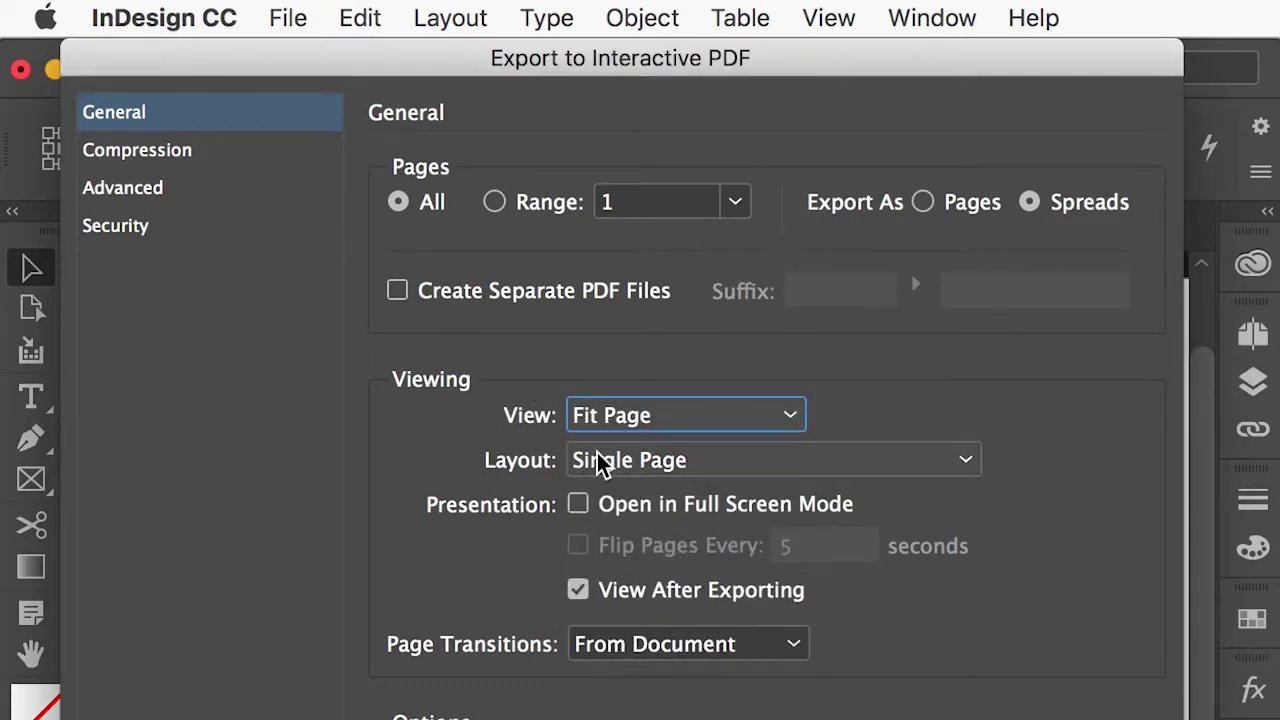
{"action": "left_click", "coordinate": [648, 465]}
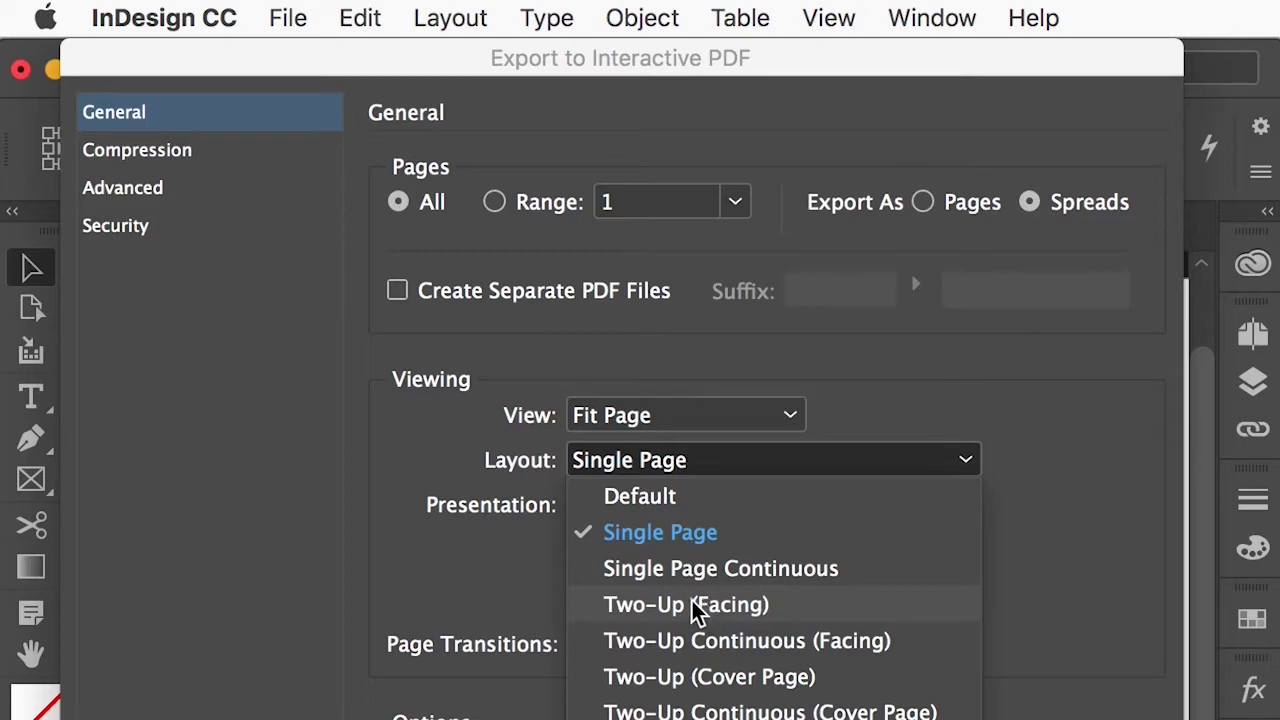
{"action": "left_click", "coordinate": [472, 448]}
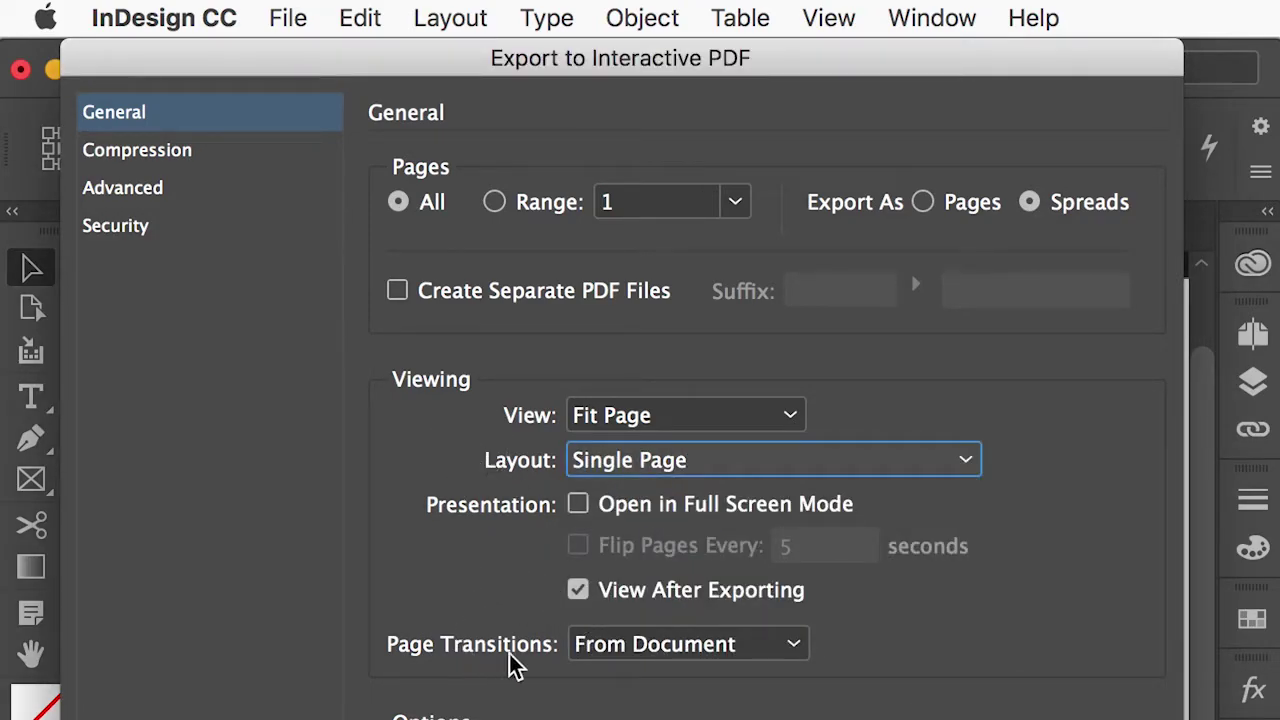
{"action": "left_click", "coordinate": [797, 650]}
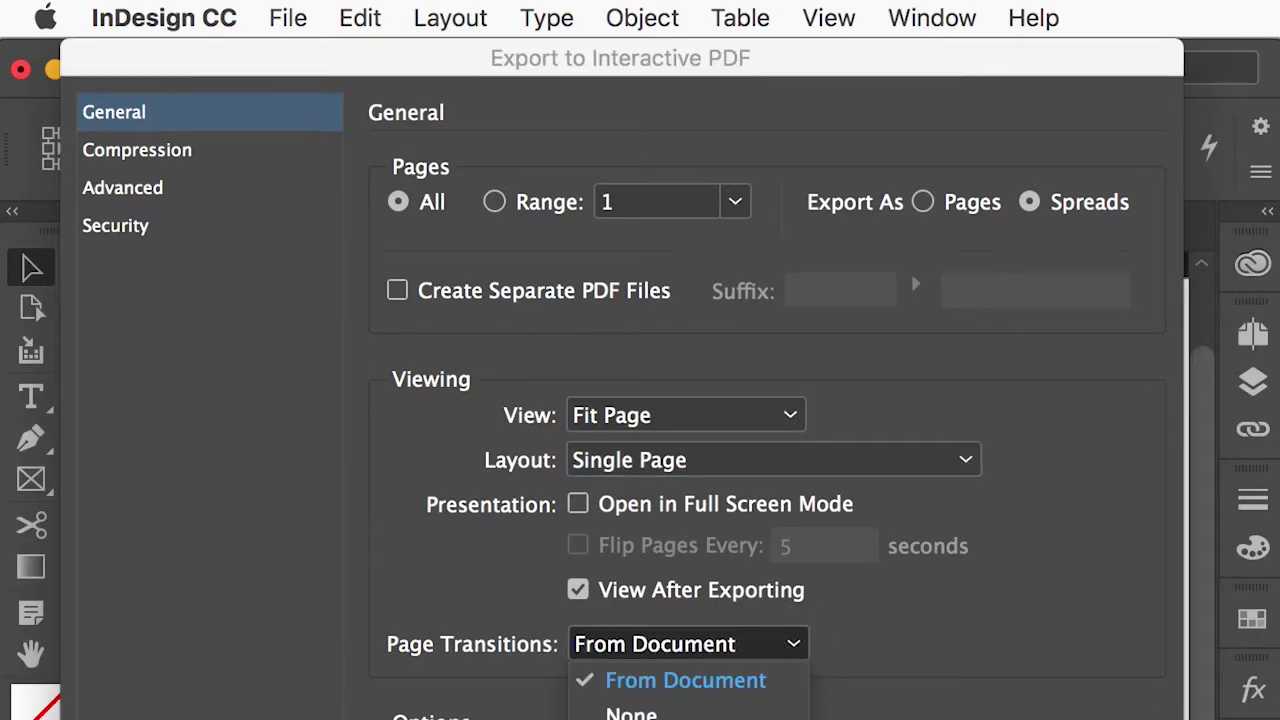
{"action": "left_click", "coordinate": [860, 643]}
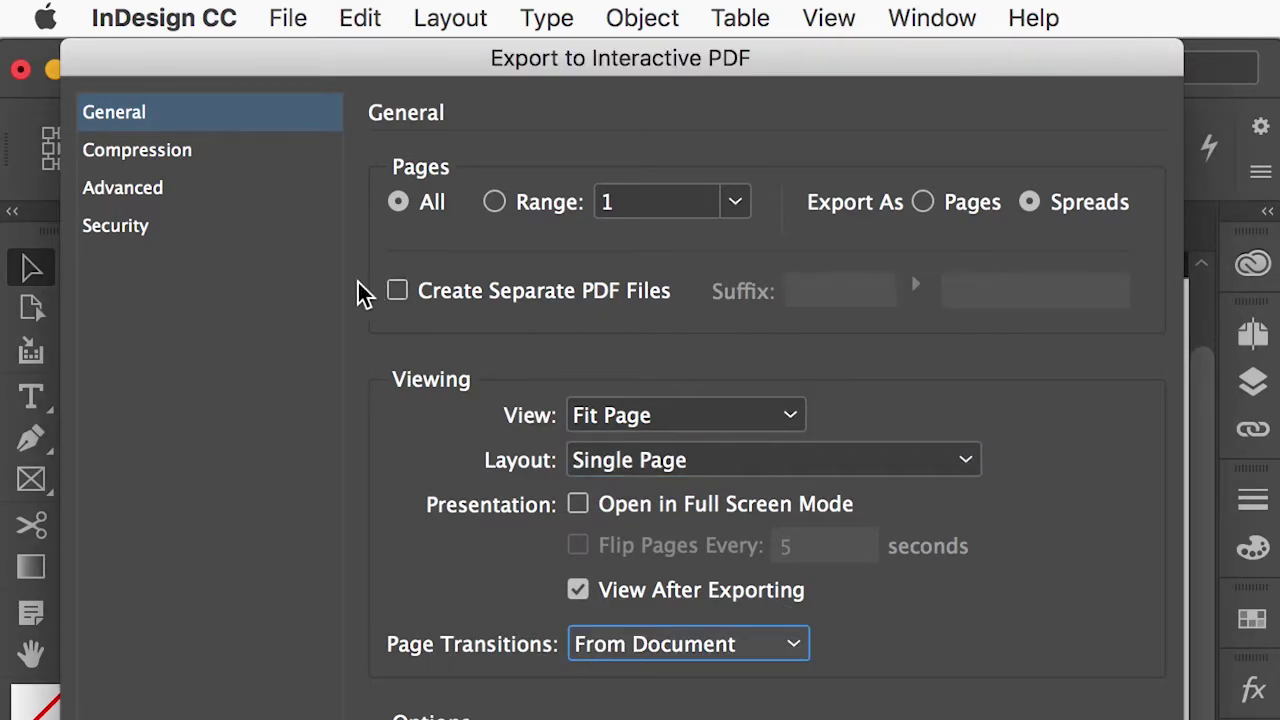
{"action": "left_click", "coordinate": [178, 156]}
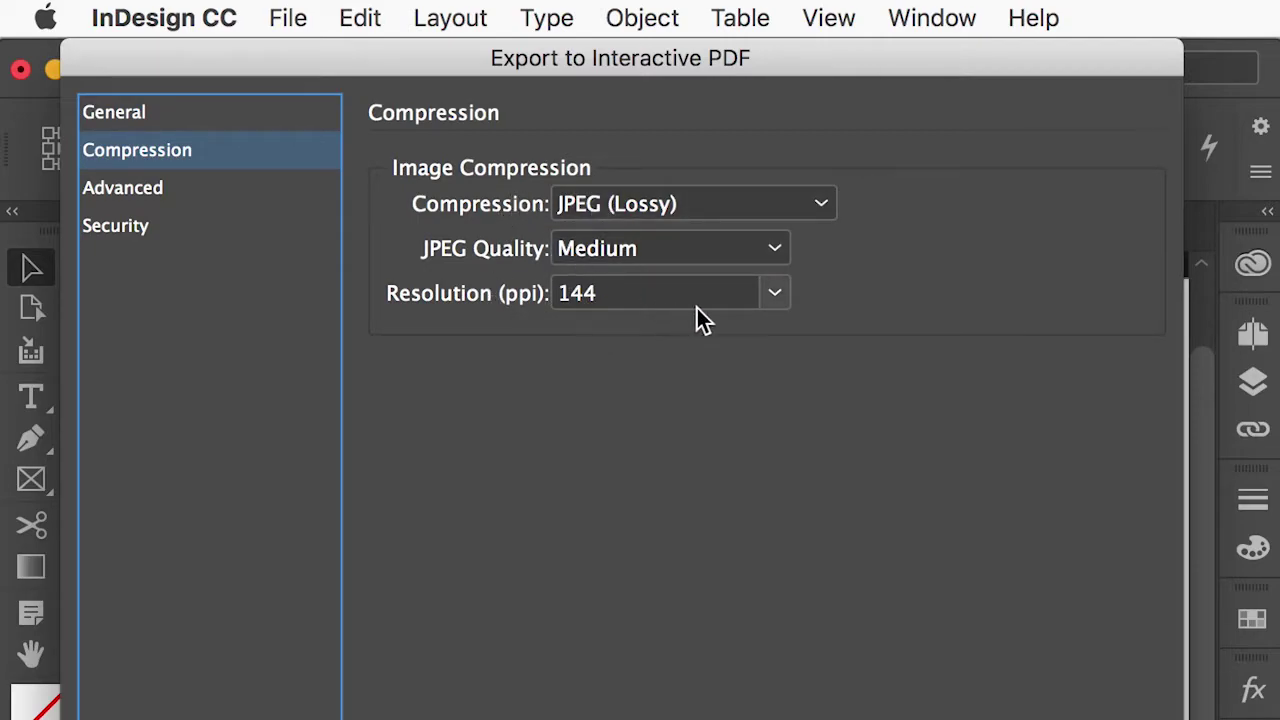
Keep image resolution at 144 ppi and go on to the Security settings.
{"action": "left_click", "coordinate": [767, 297]}
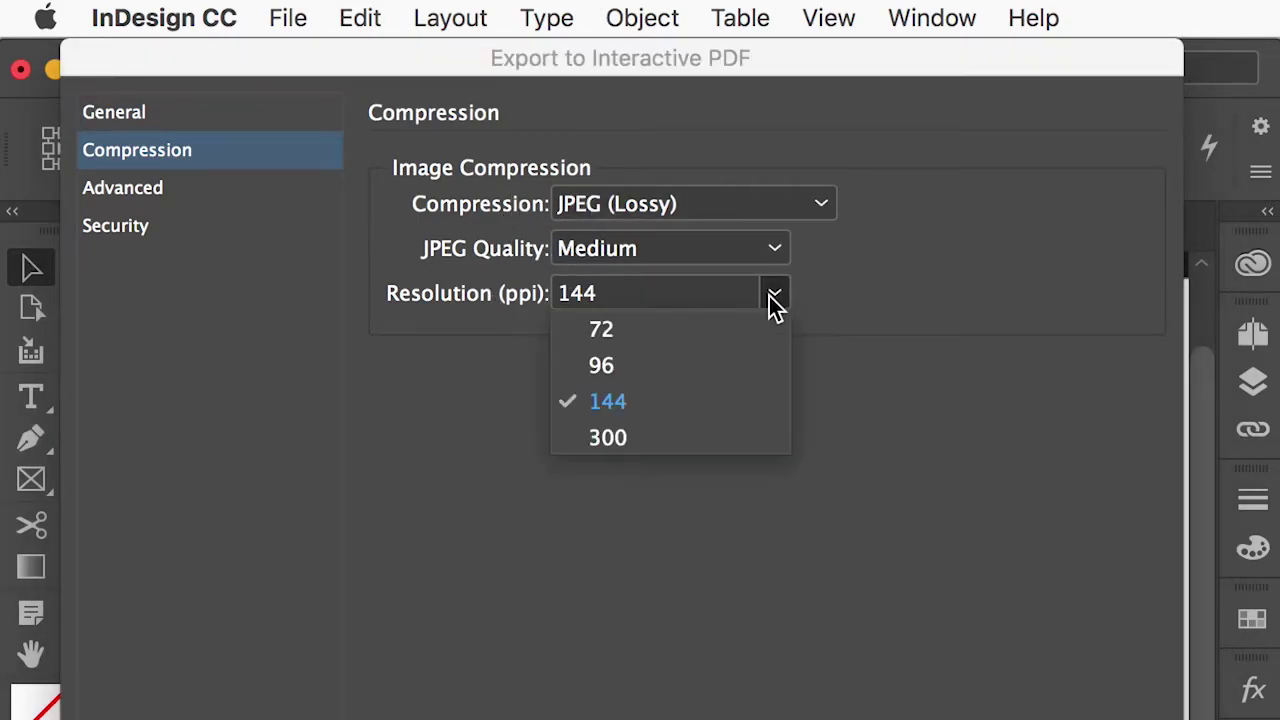
{"action": "left_click", "coordinate": [607, 404]}
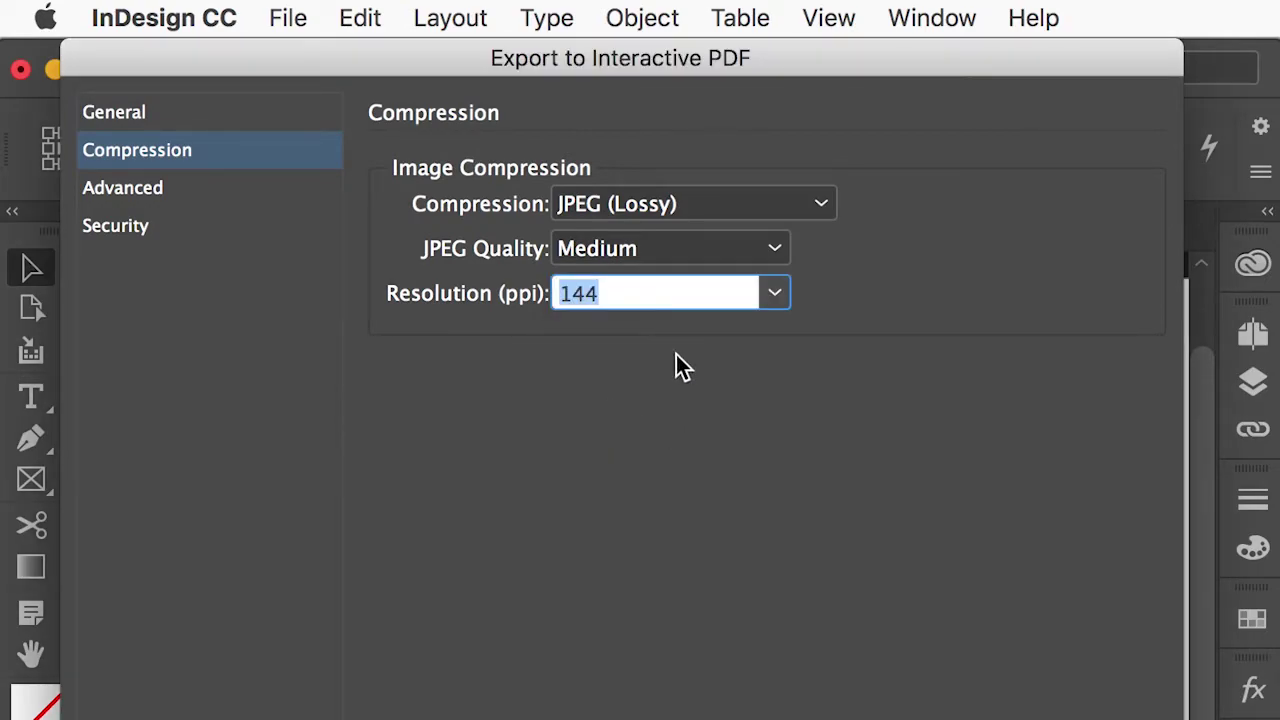
{"action": "left_click", "coordinate": [122, 187]}
{"action": "left_click", "coordinate": [134, 226]}
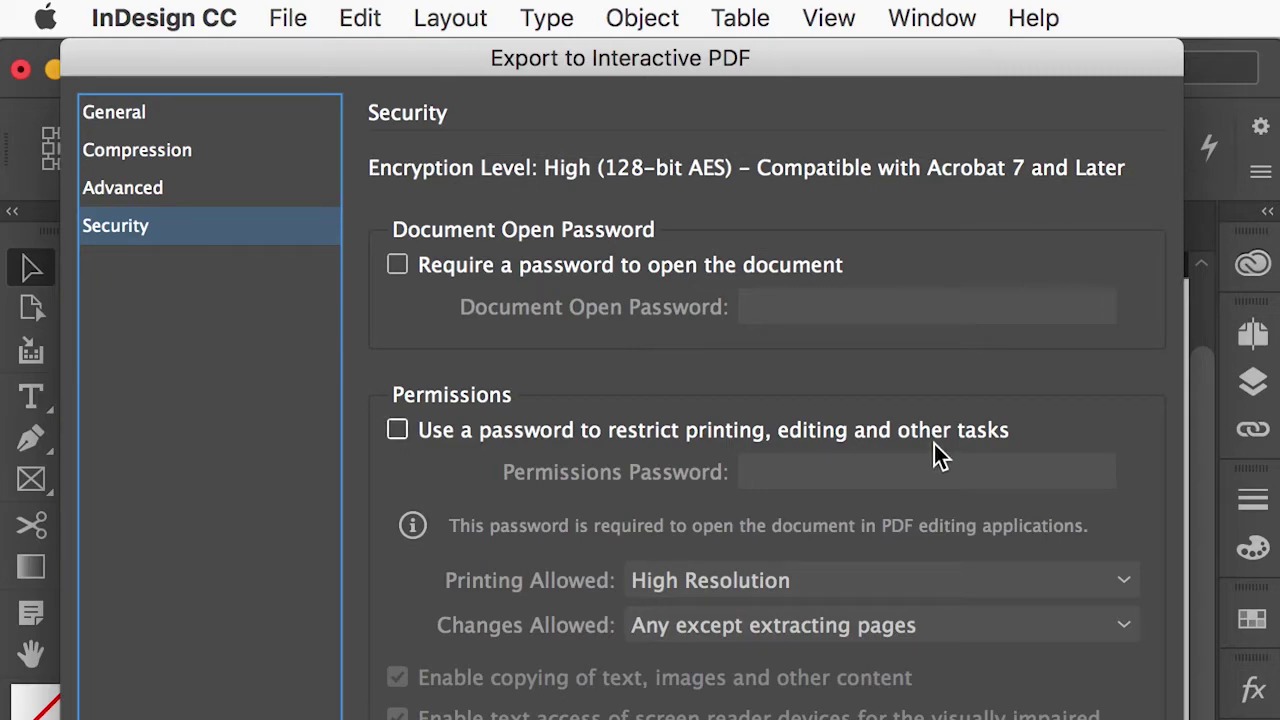
Require a document open password, confirm it in the Password dialog, and export the PDF.
{"action": "left_click", "coordinate": [398, 265]}
{"action": "left_click", "coordinate": [755, 307]}
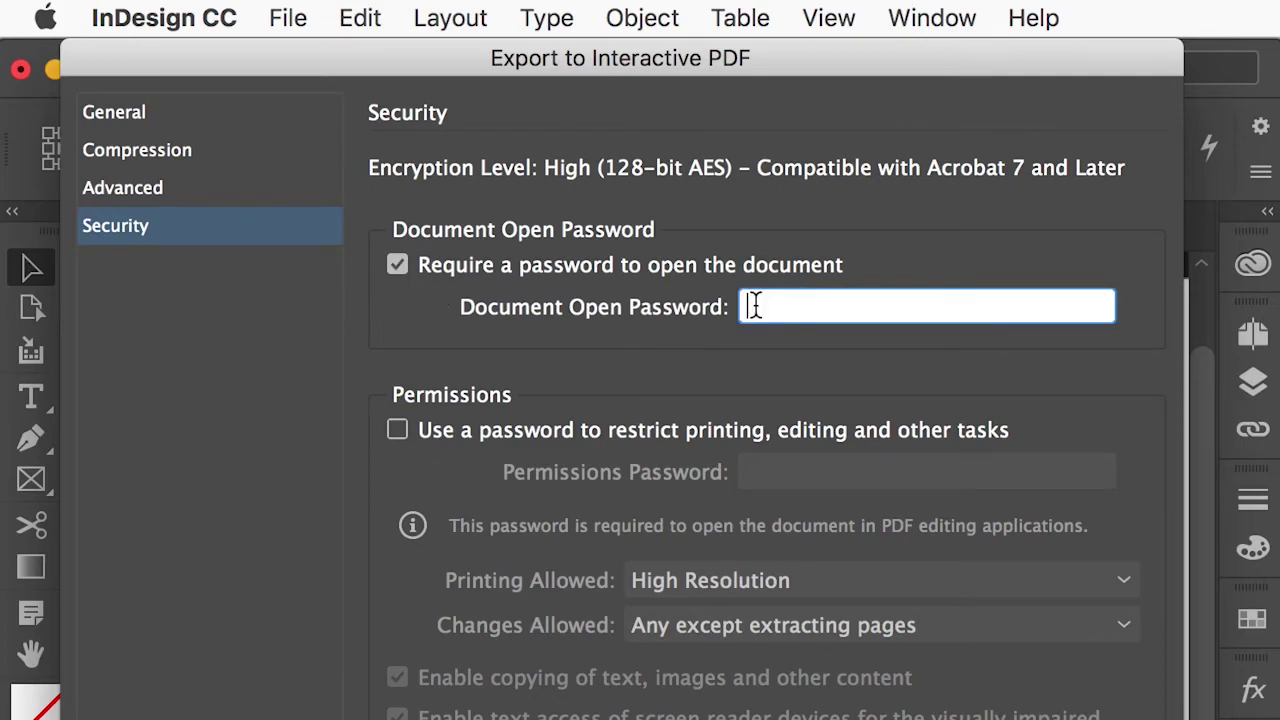
{"action": "type", "text": "•••••••"}
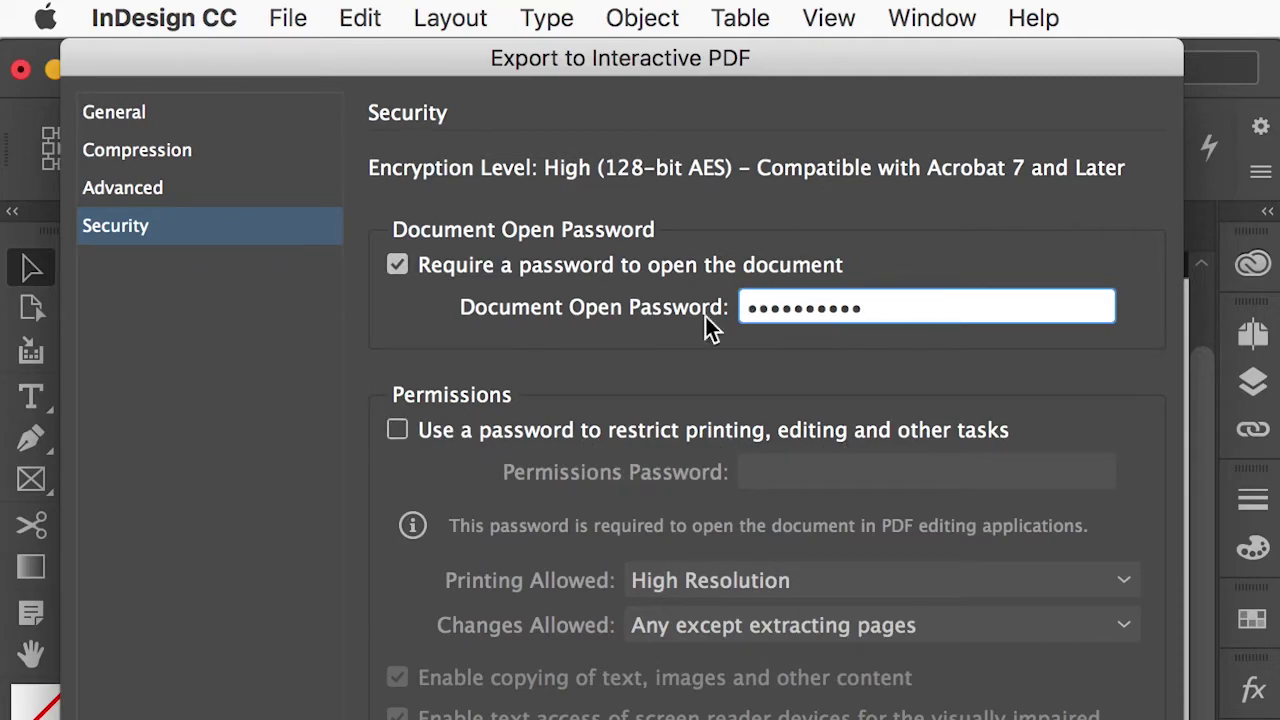
{"action": "left_click", "coordinate": [155, 112]}
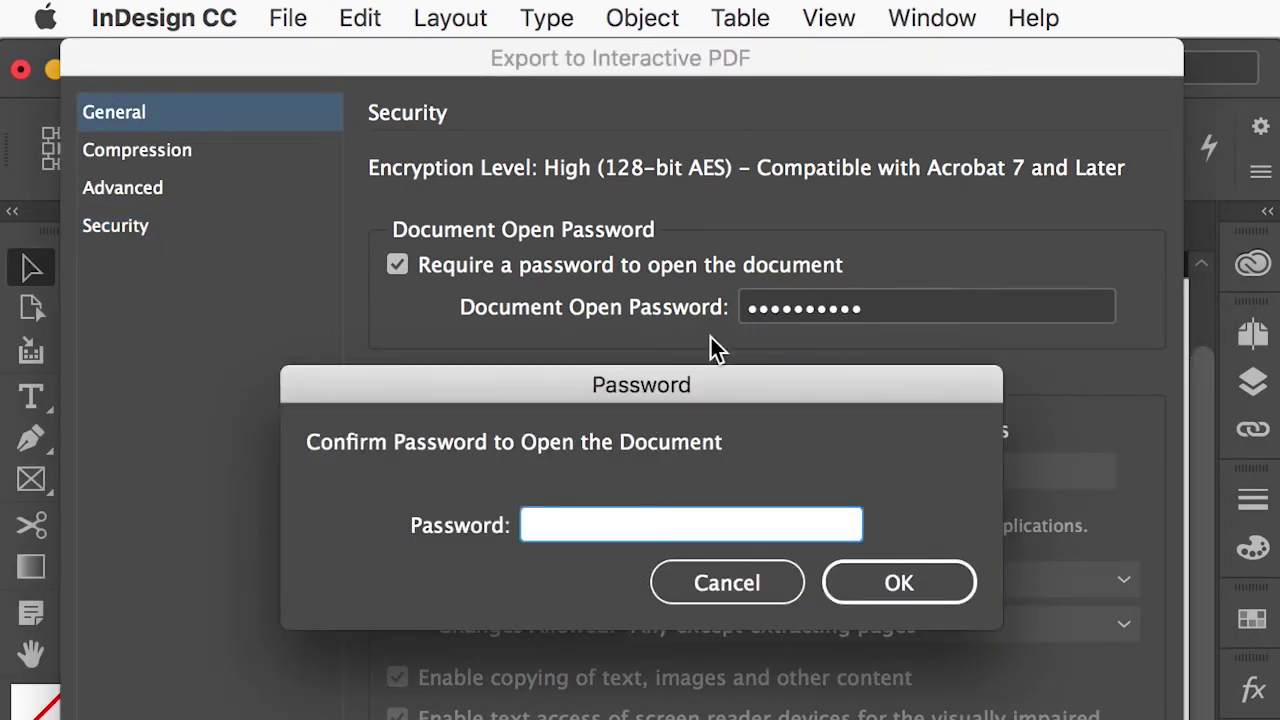
{"action": "left_click", "coordinate": [575, 522]}
{"action": "type", "text": "•••••"}
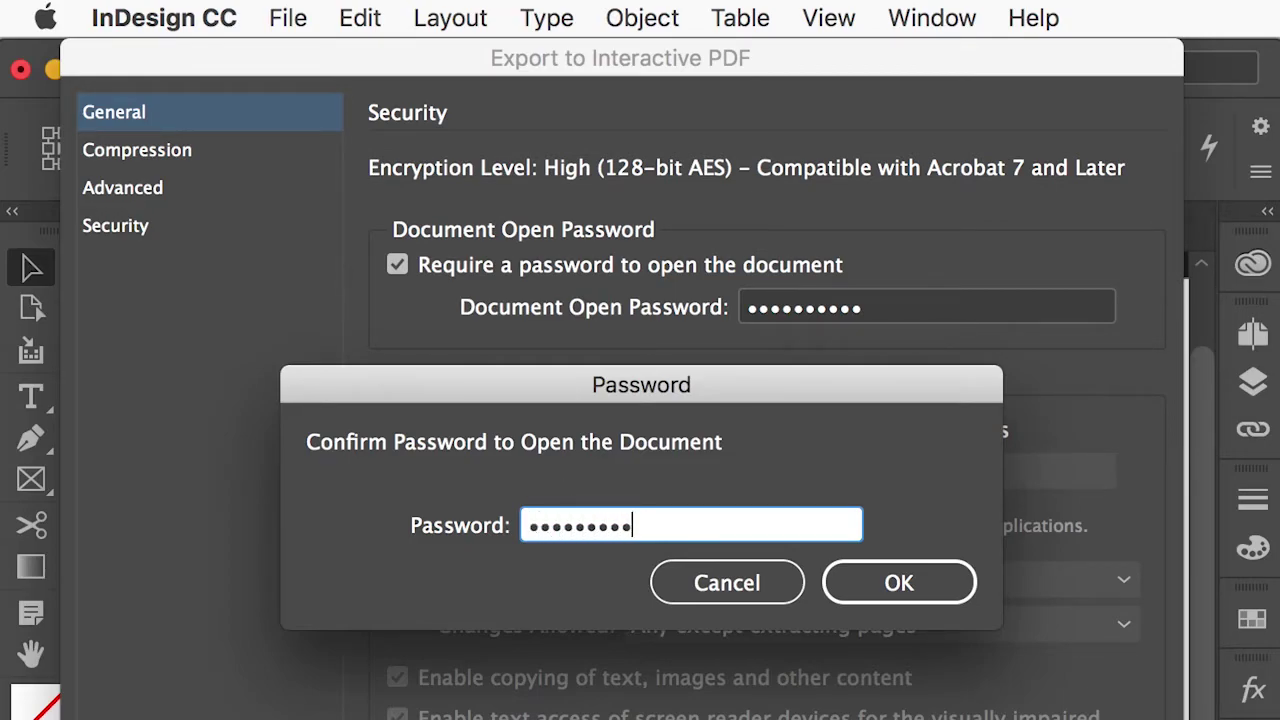
{"action": "type", "text": "•••••"}
{"action": "left_click", "coordinate": [895, 580]}
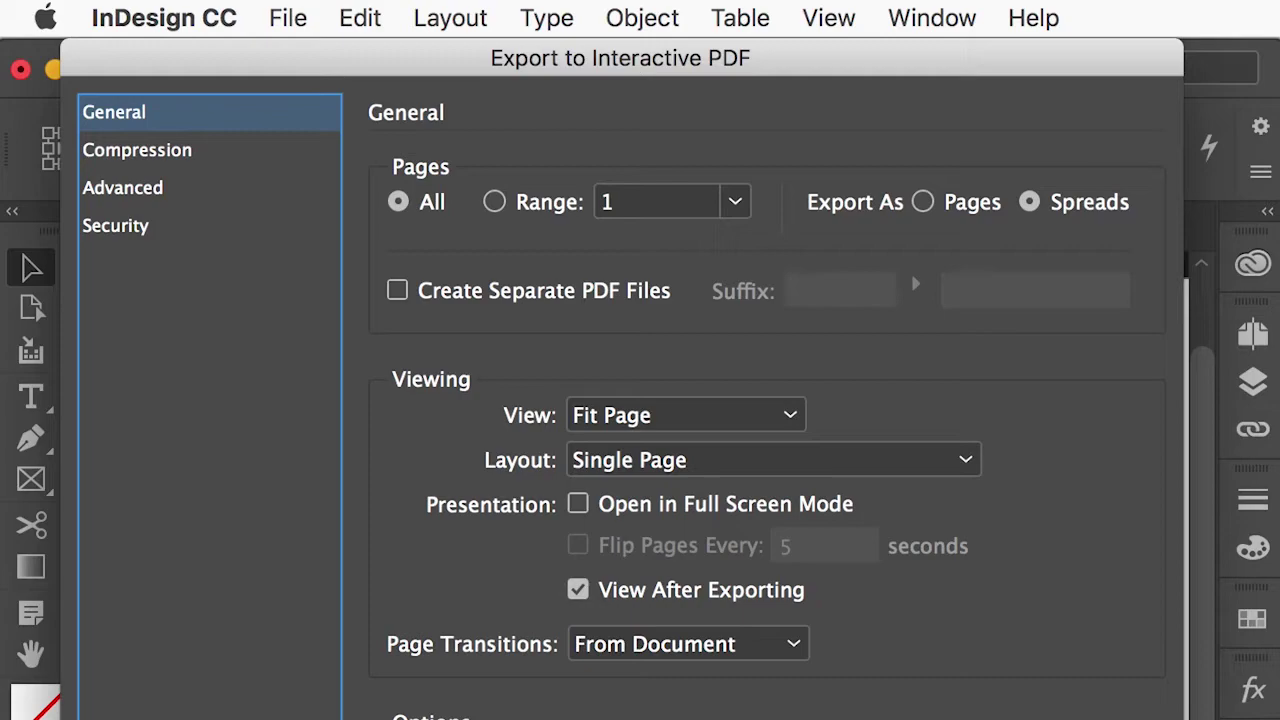
{"action": "key", "text": "Return"}
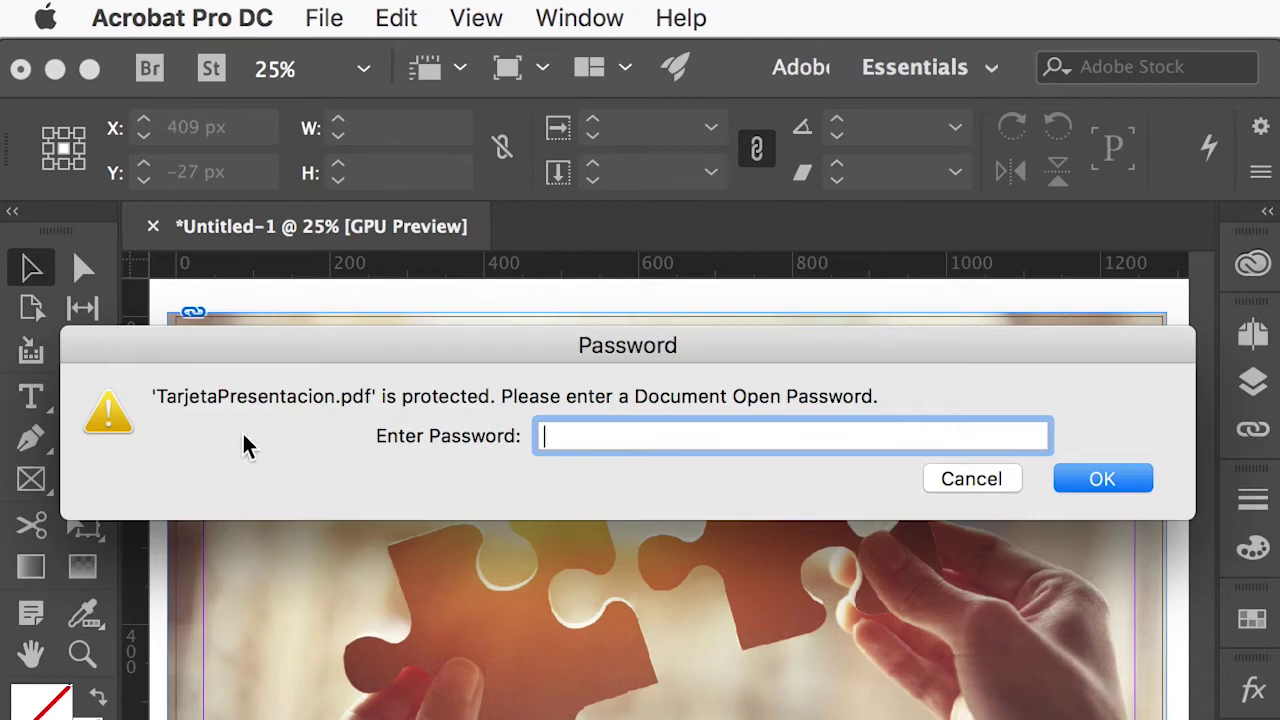
Enter the document open password in Acrobat to view TarjetaPresentacion.pdf.
{"action": "left_click", "coordinate": [559, 436]}
{"action": "type", "text": "••"}
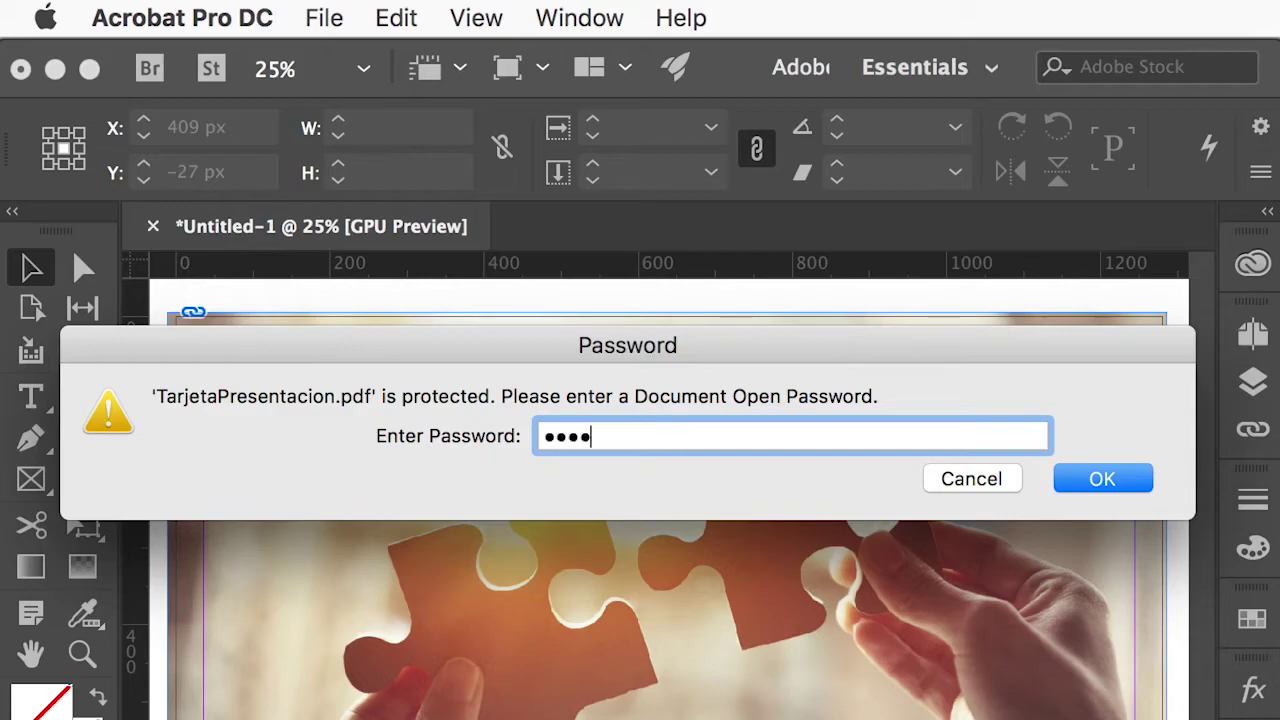
{"action": "type", "text": "•••••••••"}
{"action": "left_click", "coordinate": [1145, 482]}
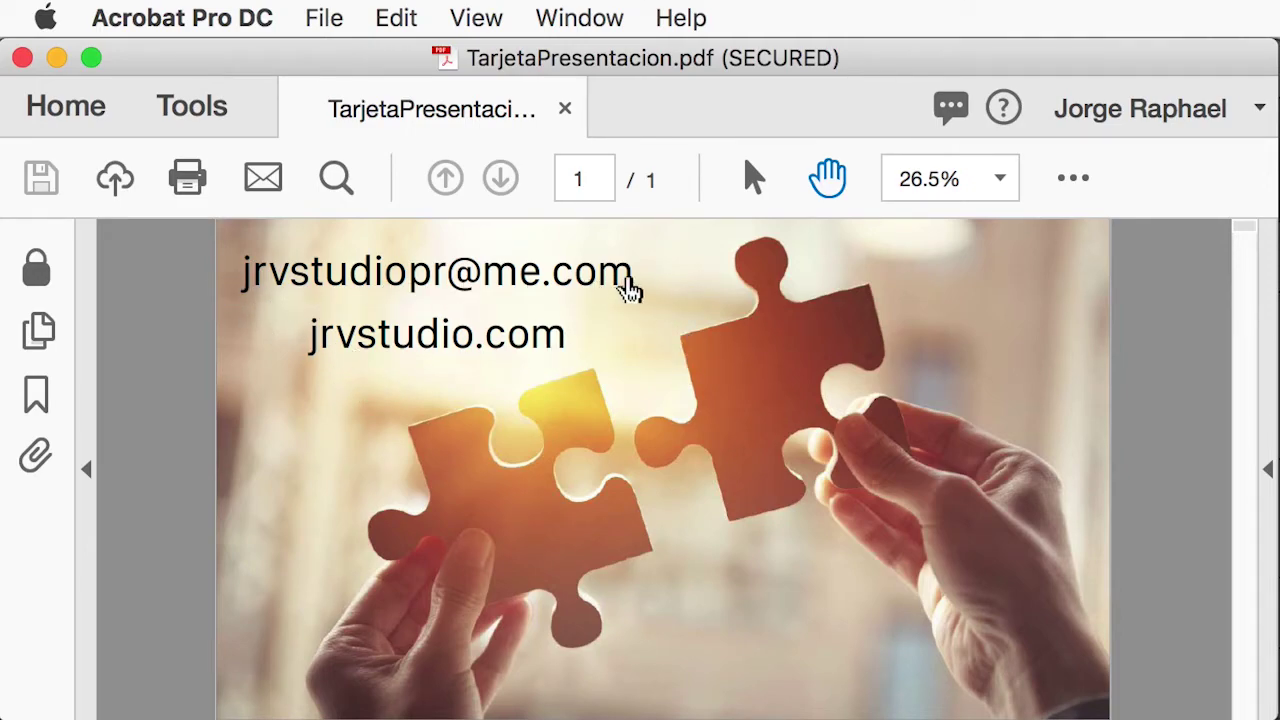
Test the card's email link by composing a Mail message with the test text 'sijnvisjnvisvnsivis'.
{"action": "left_click", "coordinate": [586, 277]}
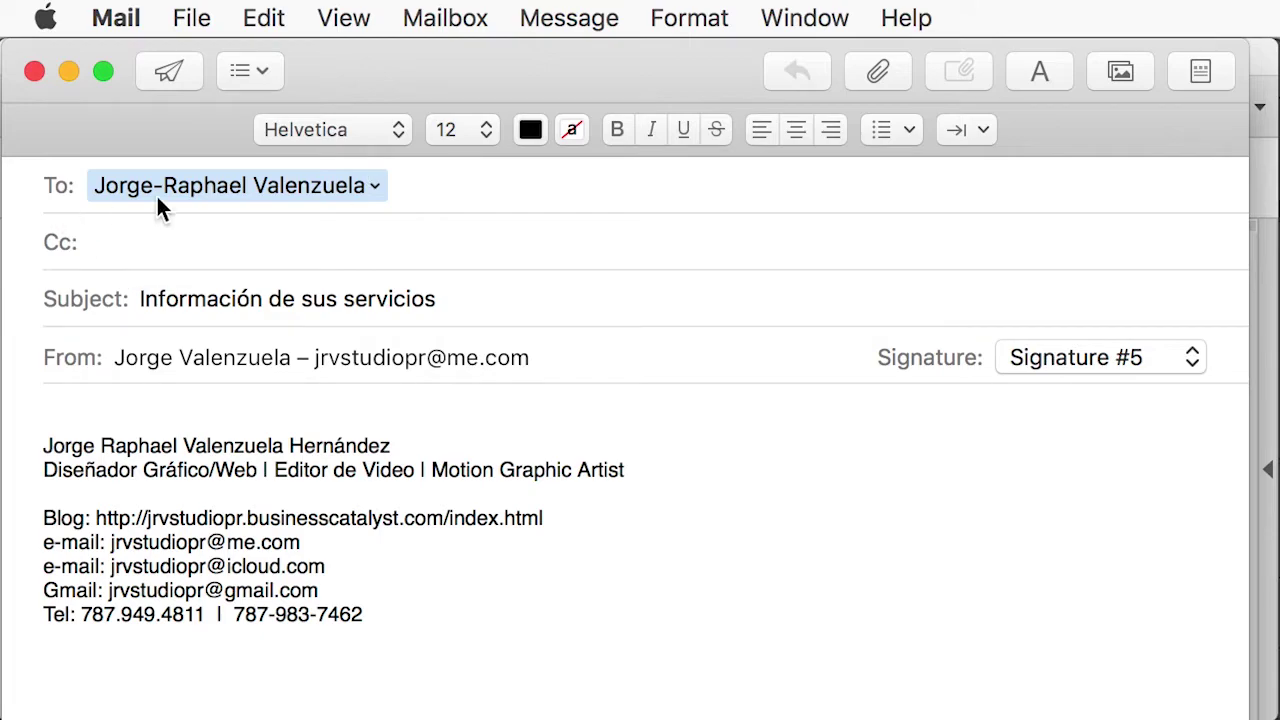
{"action": "left_click", "coordinate": [373, 186]}
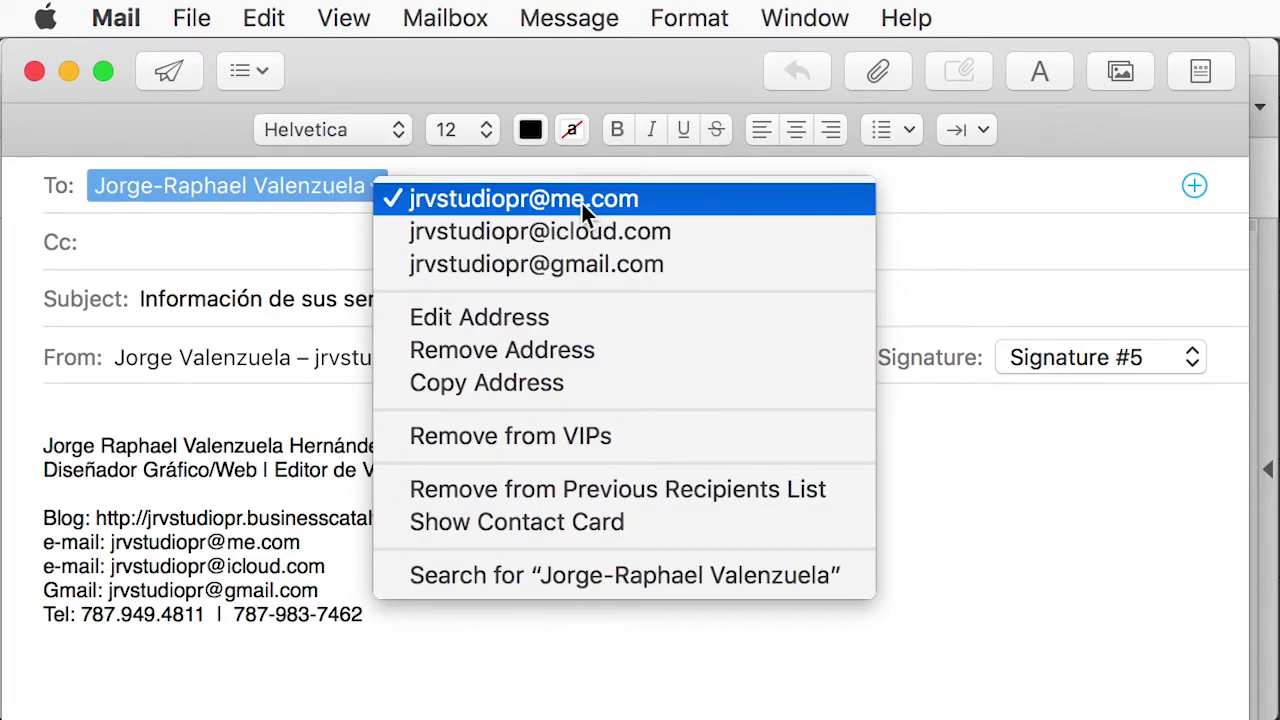
{"action": "left_click", "coordinate": [624, 77]}
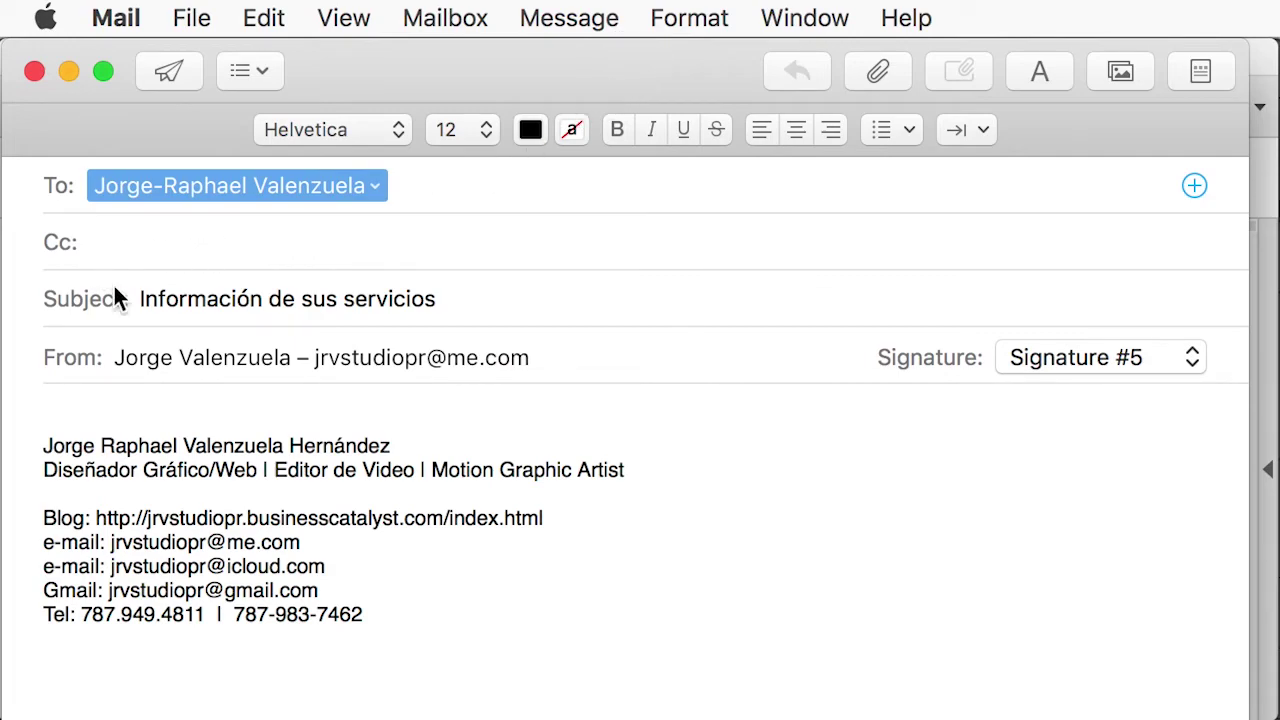
{"action": "left_click_drag", "start_coordinate": [443, 298], "coordinate": [136, 298]}
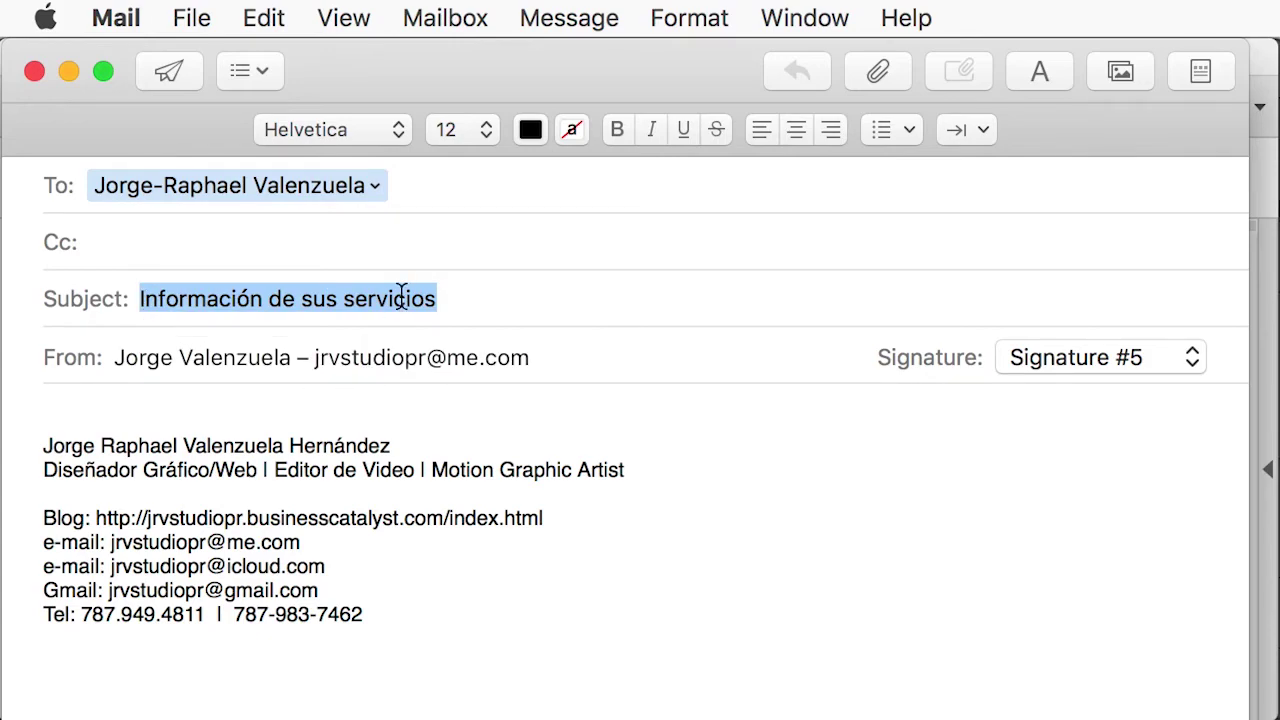
{"action": "left_click", "coordinate": [155, 403]}
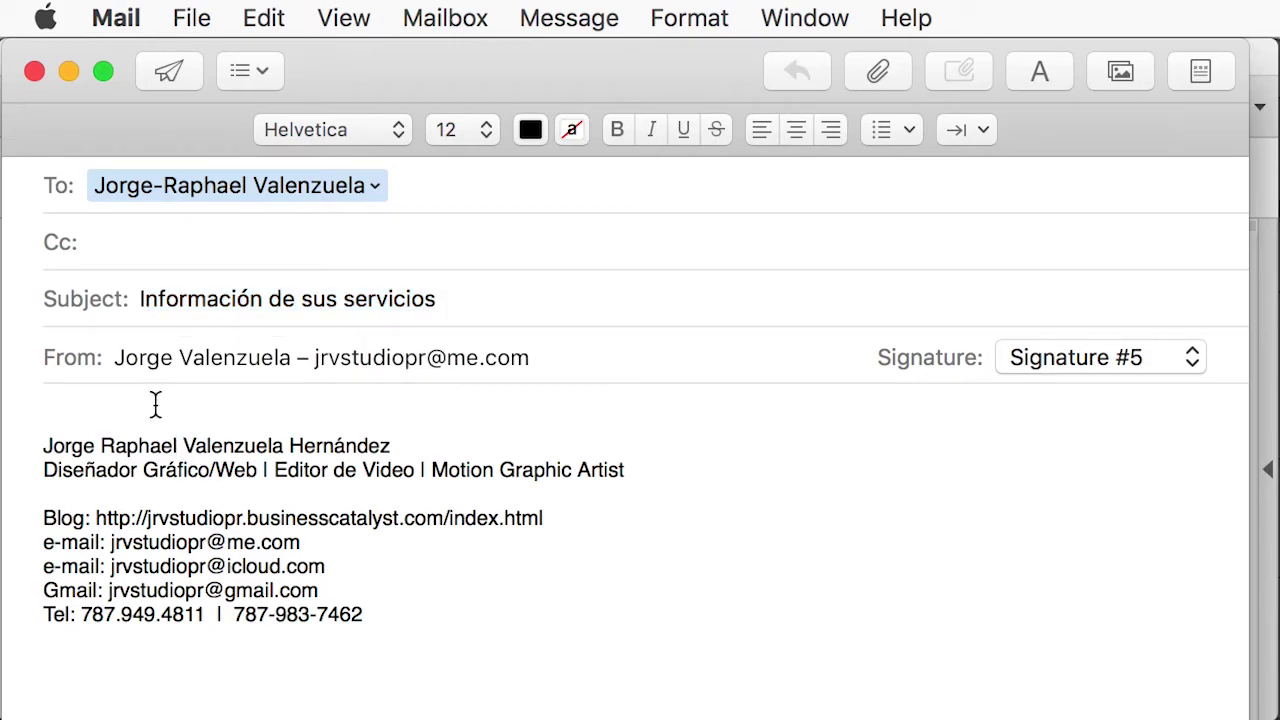
{"action": "type", "text": "sijnvisjnvisvnsivis"}
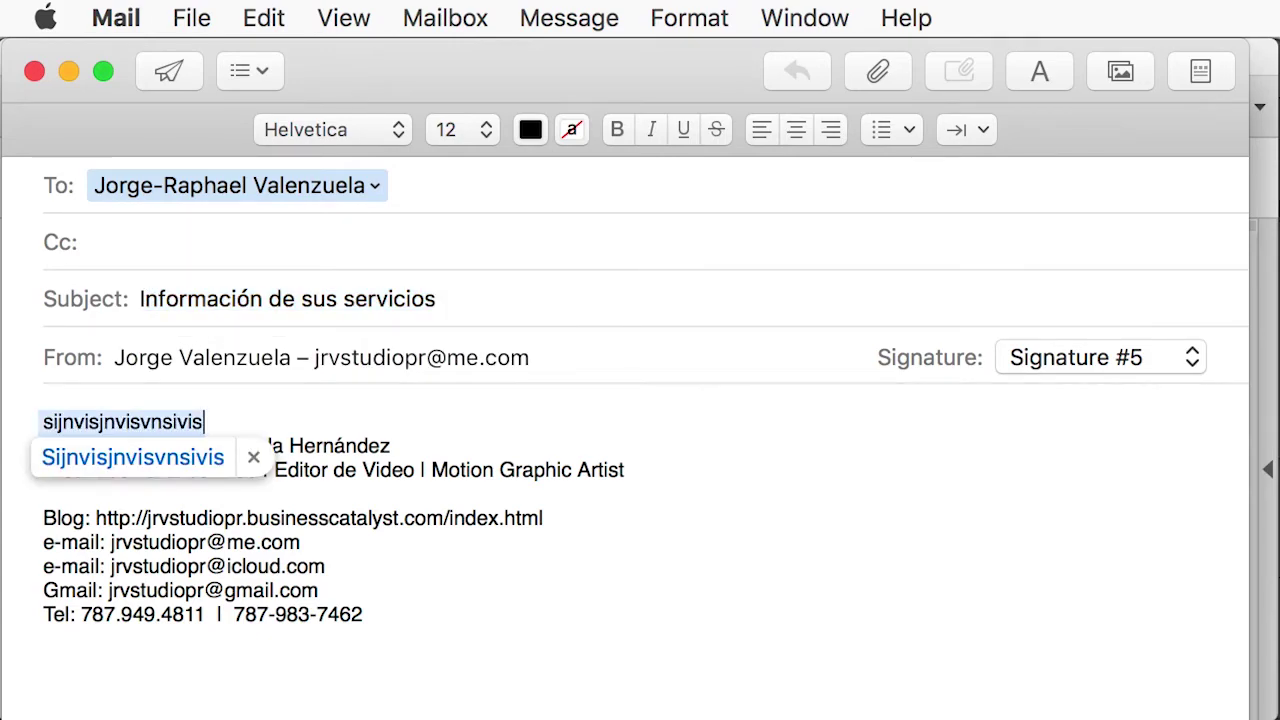
{"action": "key", "text": "Return"}
{"action": "key", "text": "Return"}
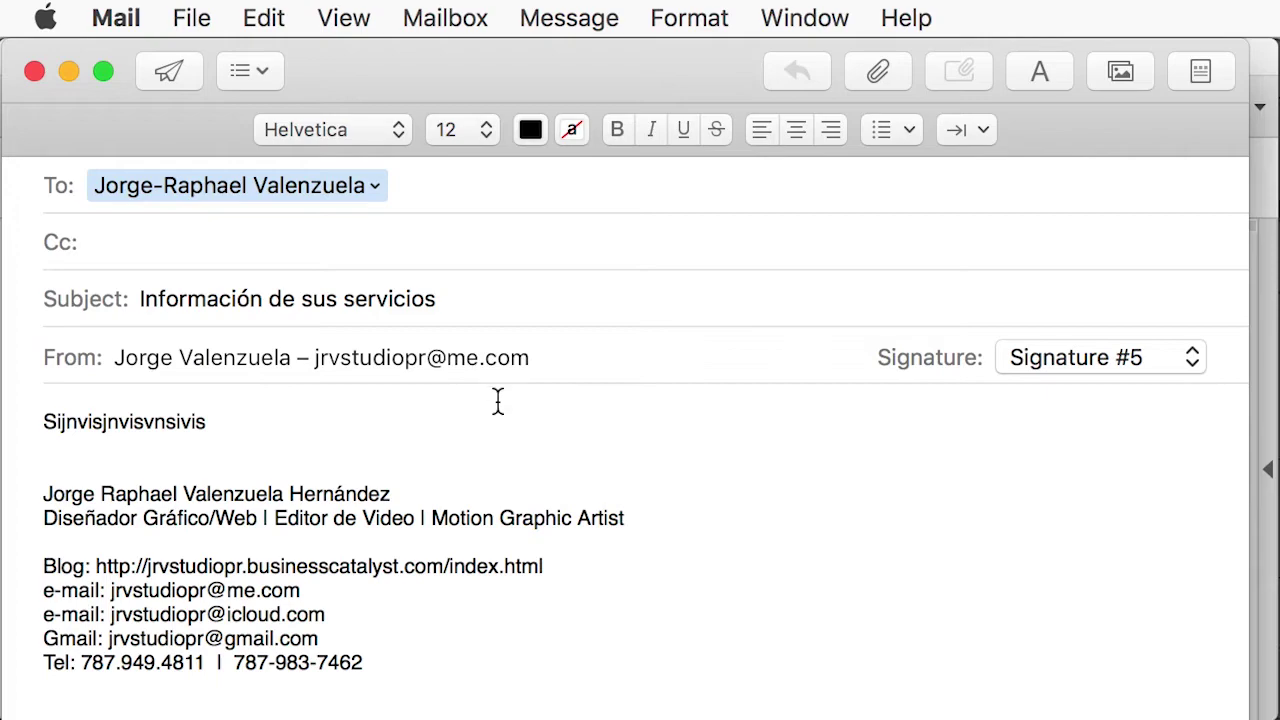
Discard the test message without saving and follow the card's jrvstudio.com link.
{"action": "left_click", "coordinate": [34, 71]}
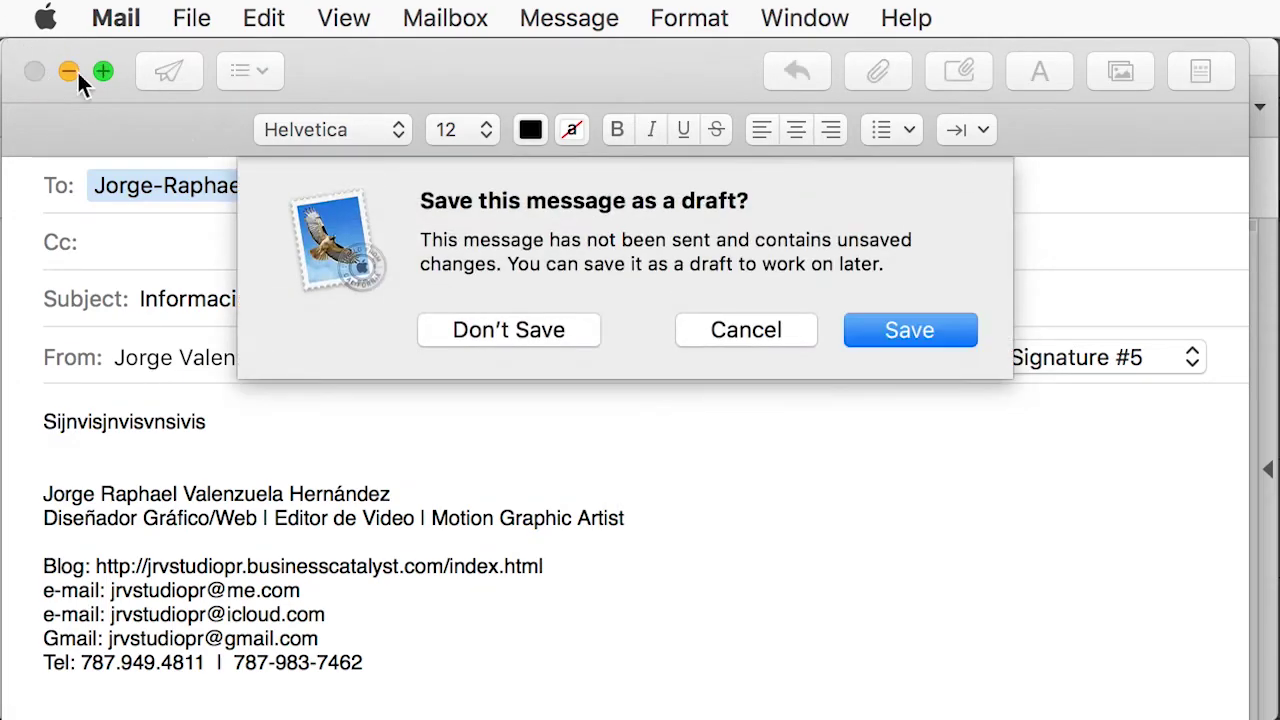
{"action": "left_click", "coordinate": [568, 332]}
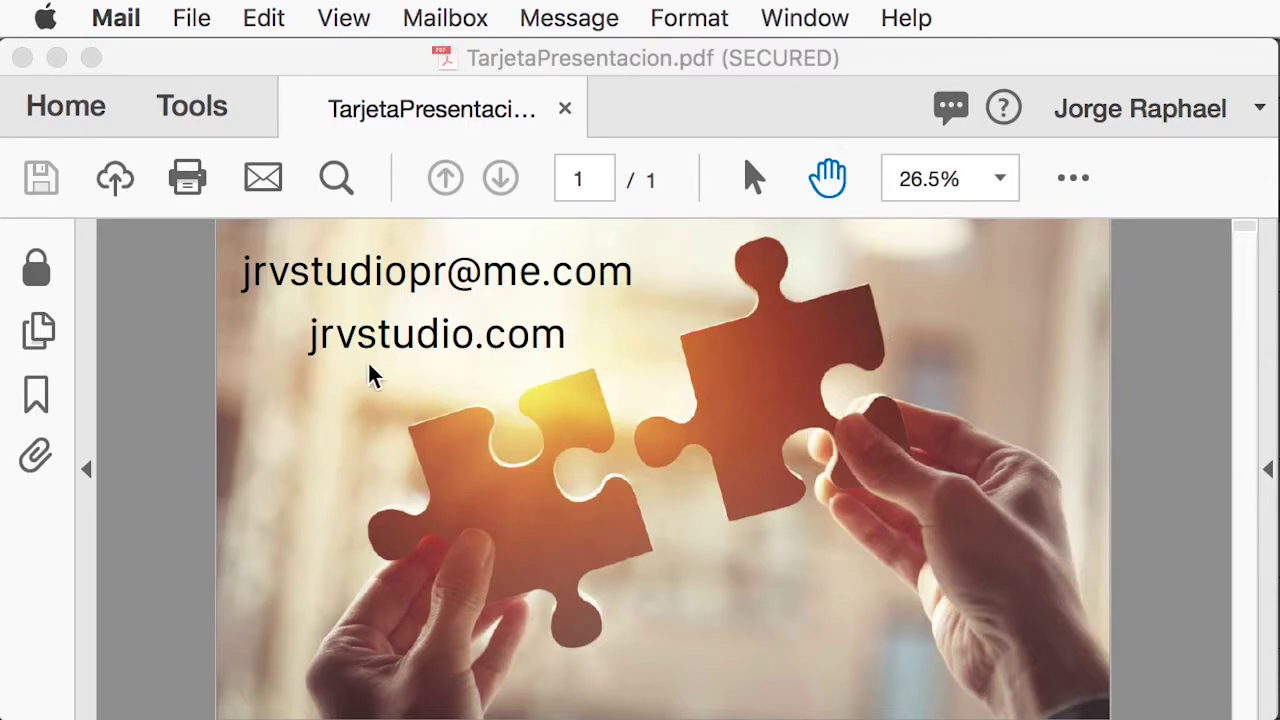
{"action": "left_click", "coordinate": [325, 386]}
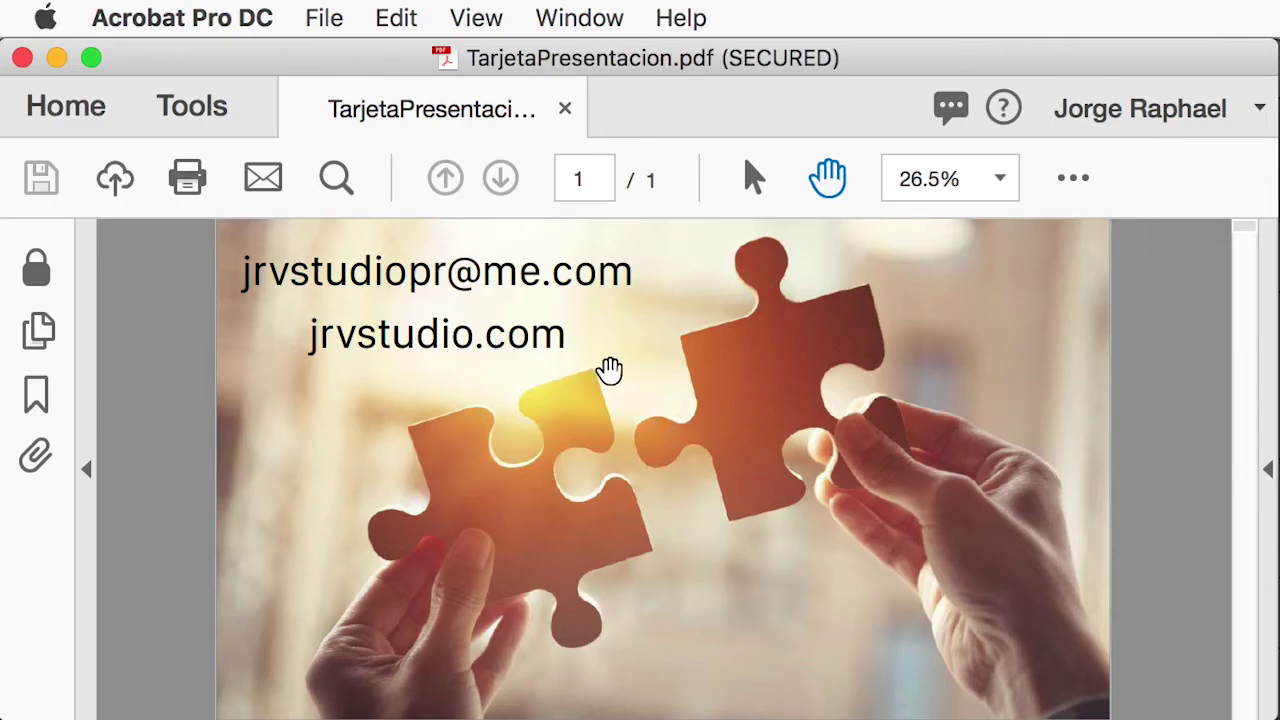
{"action": "left_click", "coordinate": [518, 340]}
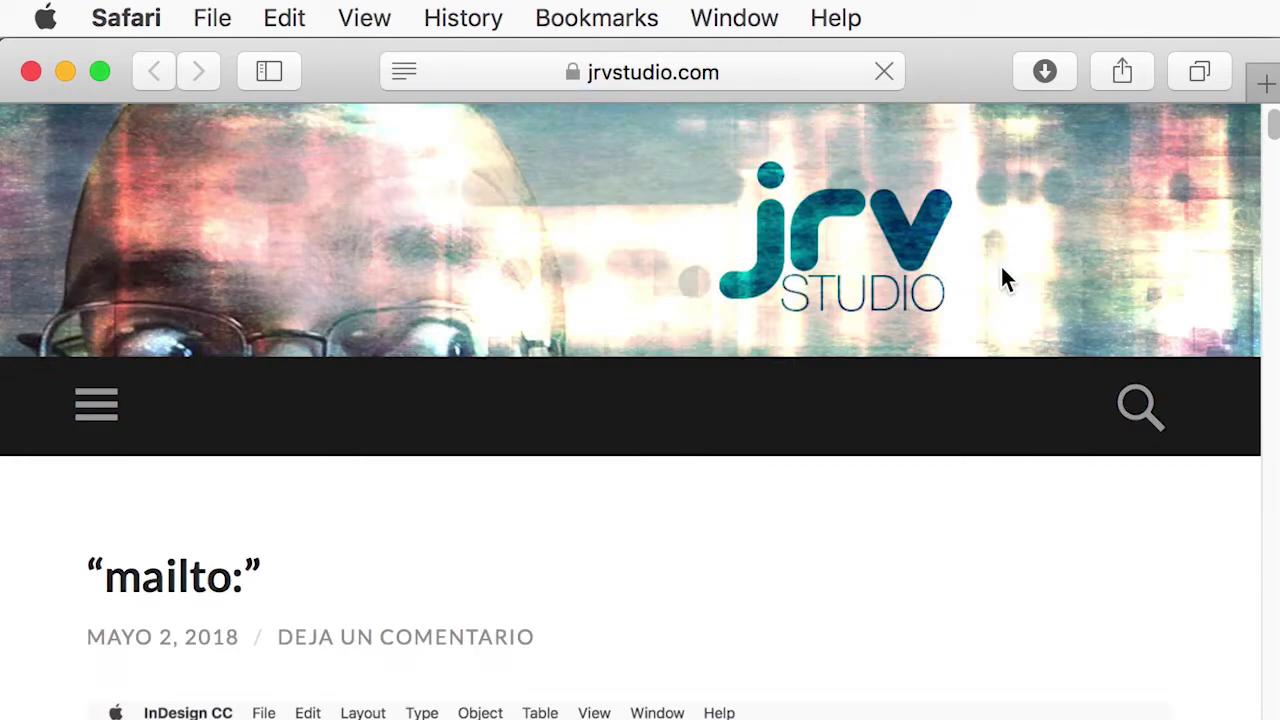
Scroll through the jrvstudio.com mailto post down to the Create Link dialog screenshots.
{"action": "scroll", "coordinate": [990, 305], "scroll_direction": "down", "scroll_amount": 10}
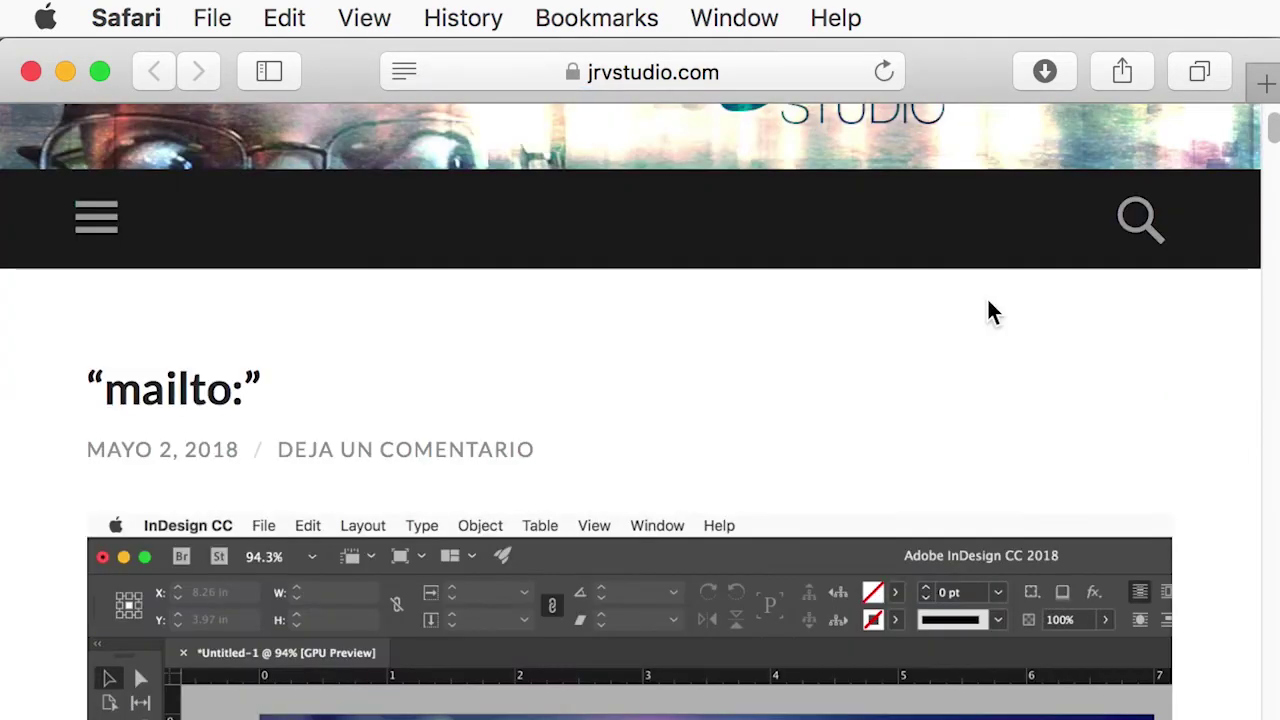
{"action": "scroll", "coordinate": [987, 306], "scroll_direction": "down", "scroll_amount": 10}
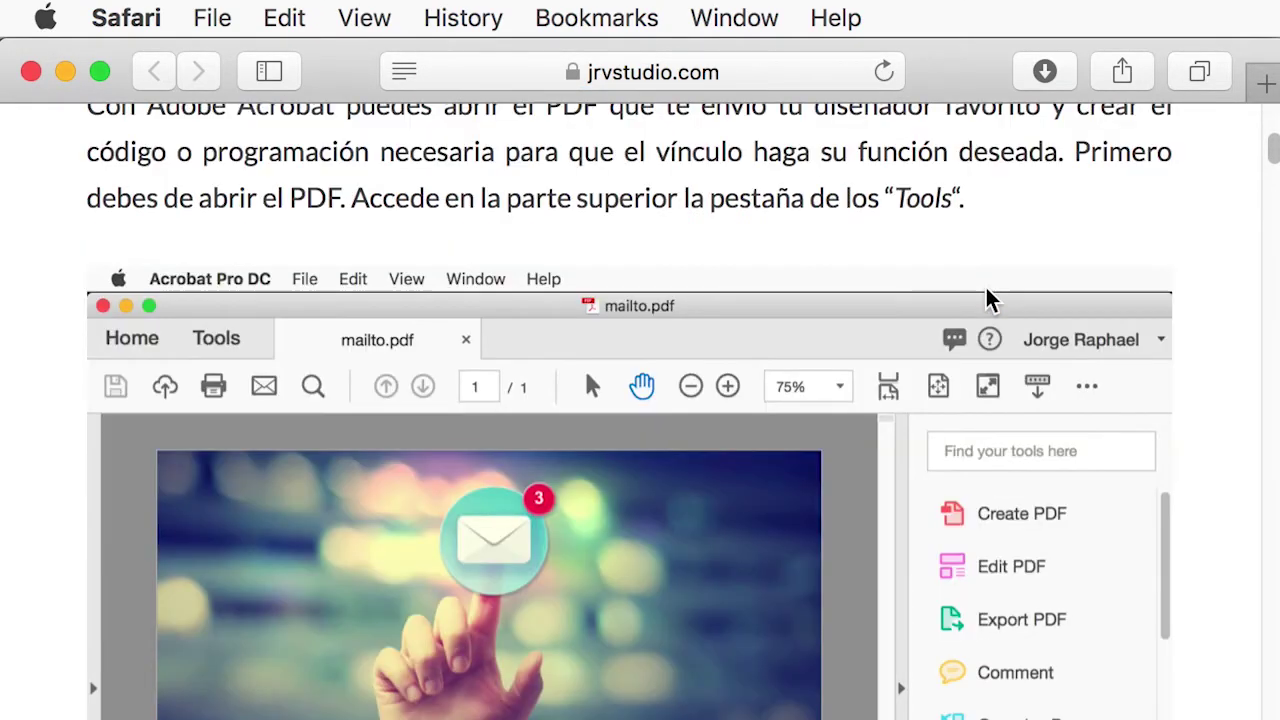
{"action": "scroll", "coordinate": [985, 300], "scroll_direction": "up", "scroll_amount": 20}
{"action": "scroll", "coordinate": [982, 288], "scroll_direction": "up", "scroll_amount": 2}
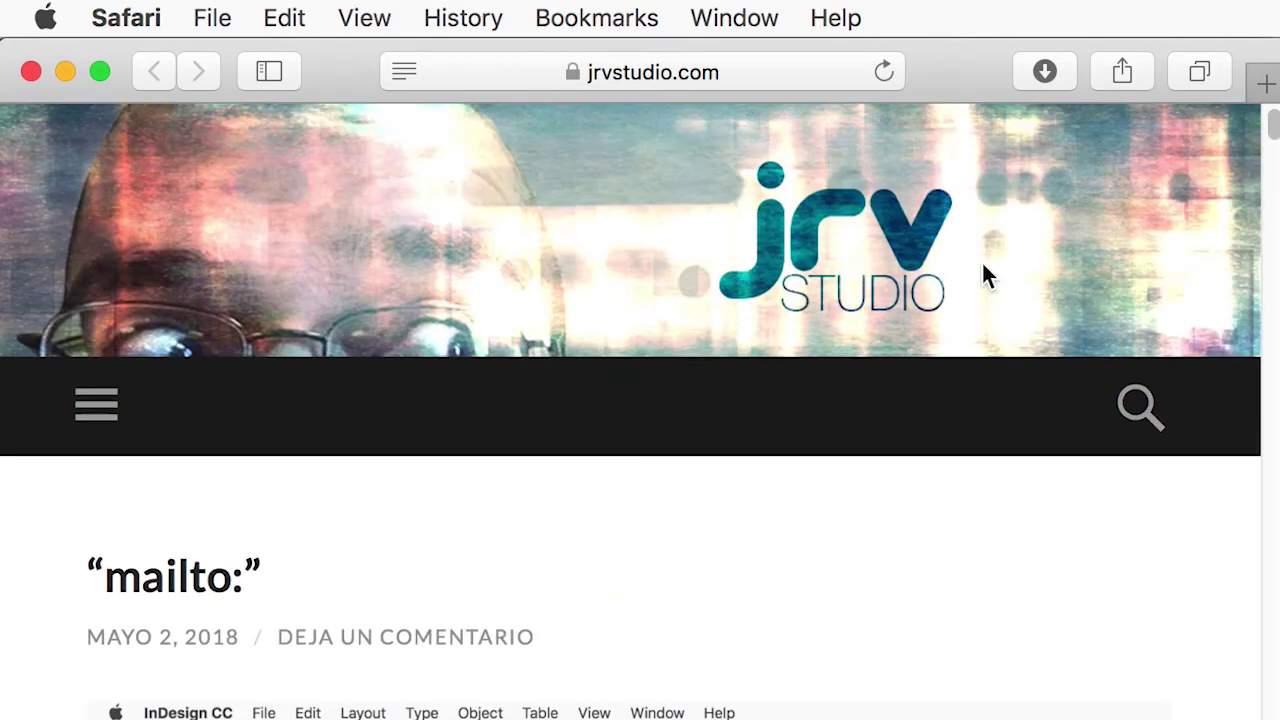
{"action": "scroll", "coordinate": [965, 355], "scroll_direction": "down", "scroll_amount": 18}
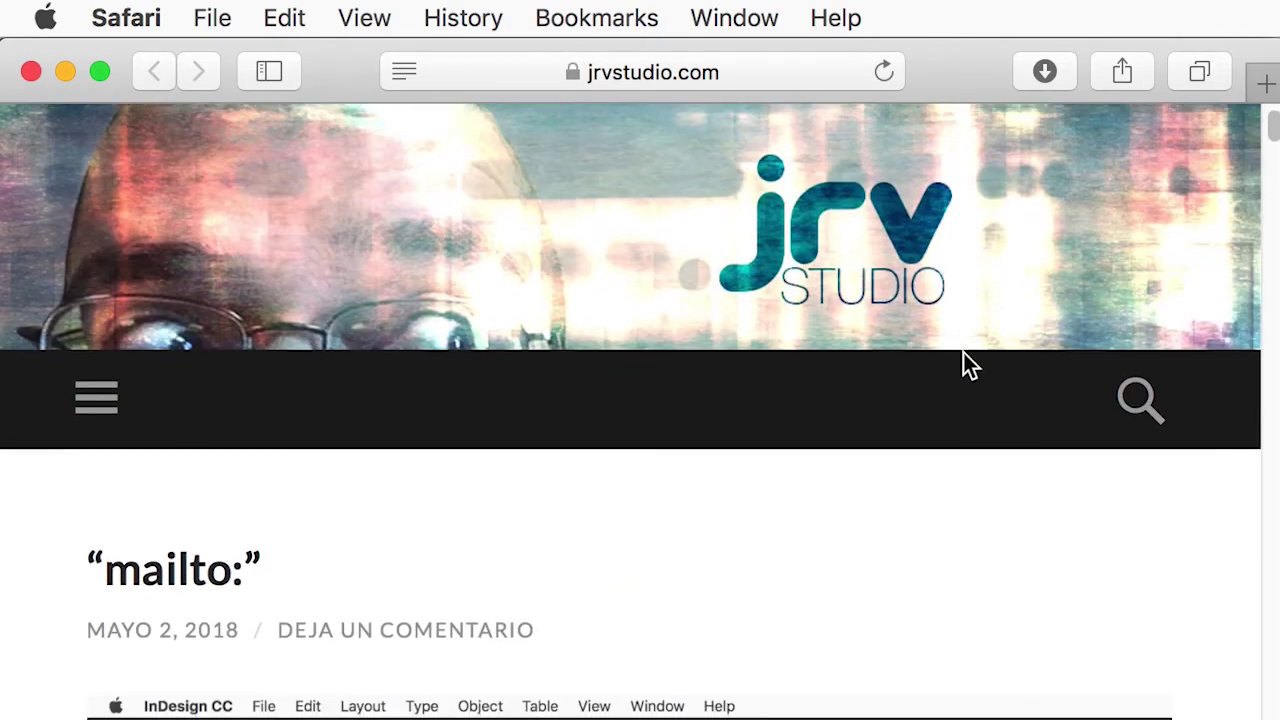
{"action": "scroll", "coordinate": [970, 364], "scroll_direction": "down", "scroll_amount": 20}
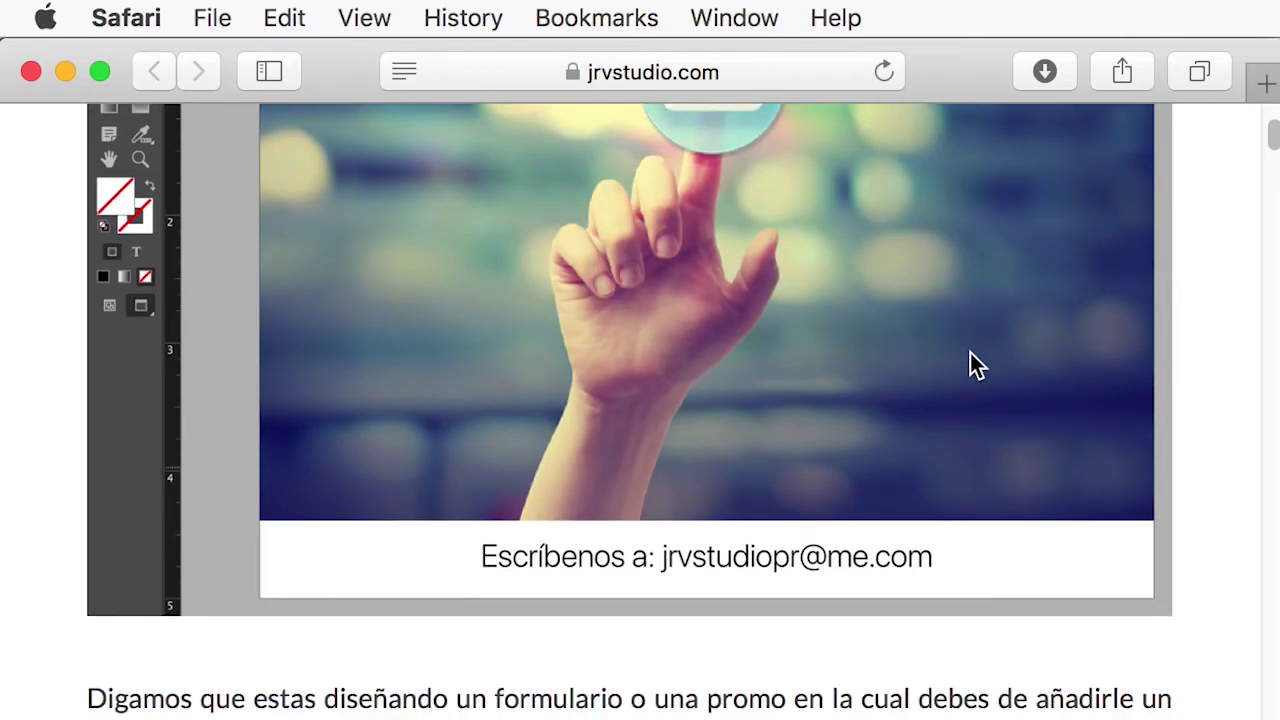
{"action": "scroll", "coordinate": [975, 358], "scroll_direction": "down", "scroll_amount": 20}
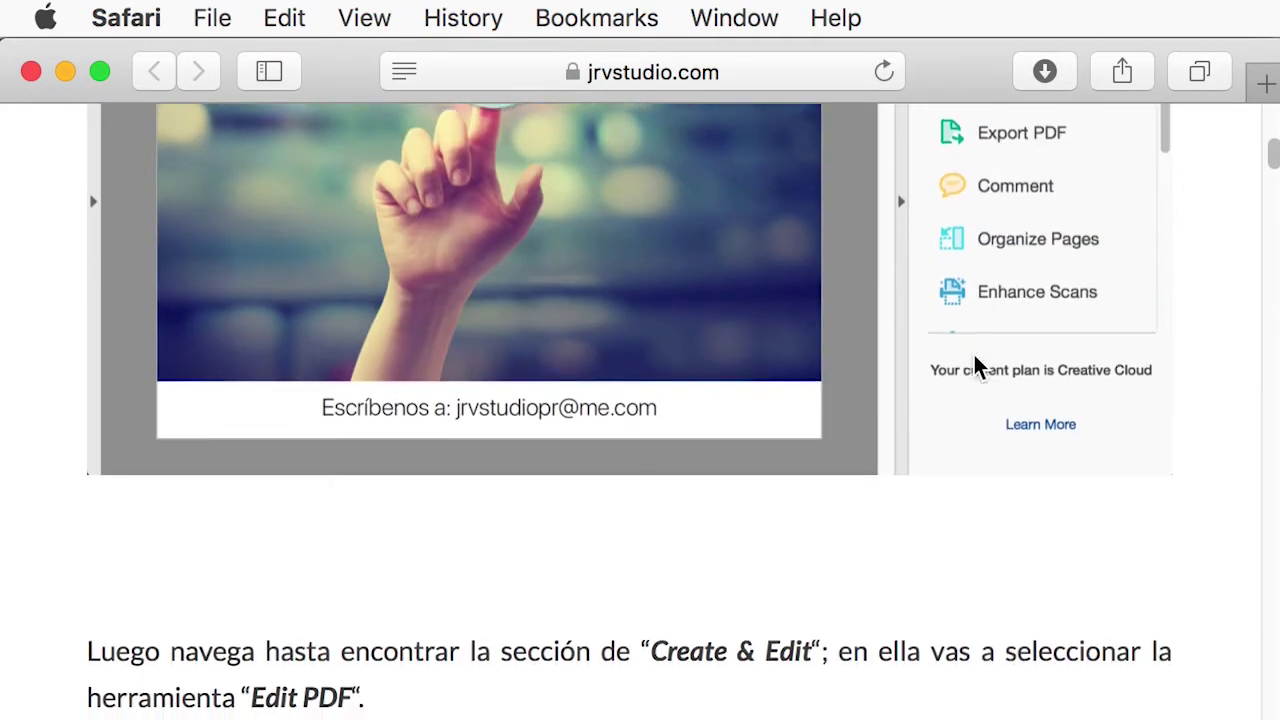
{"action": "scroll", "coordinate": [975, 362], "scroll_direction": "down", "scroll_amount": 15}
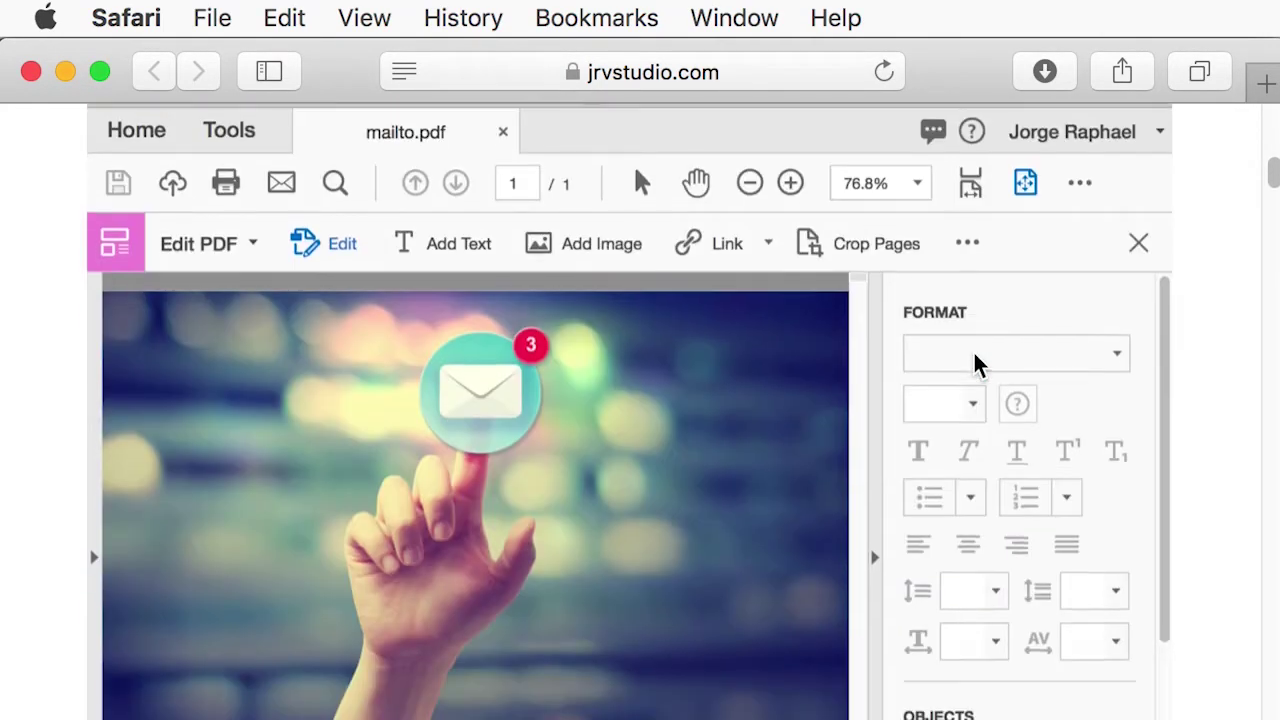
{"action": "scroll", "coordinate": [975, 362], "scroll_direction": "down", "scroll_amount": 8}
{"action": "scroll", "coordinate": [974, 355], "scroll_direction": "down", "scroll_amount": 20}
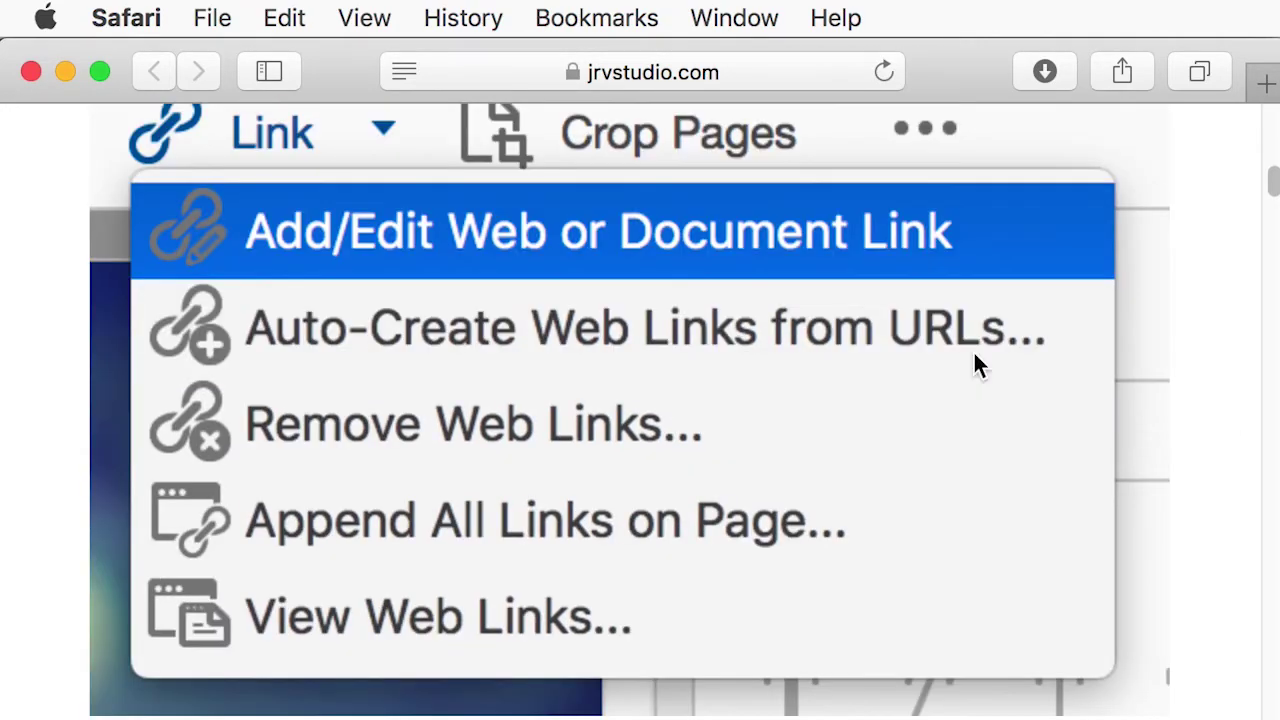
{"action": "scroll", "coordinate": [974, 352], "scroll_direction": "down", "scroll_amount": 20}
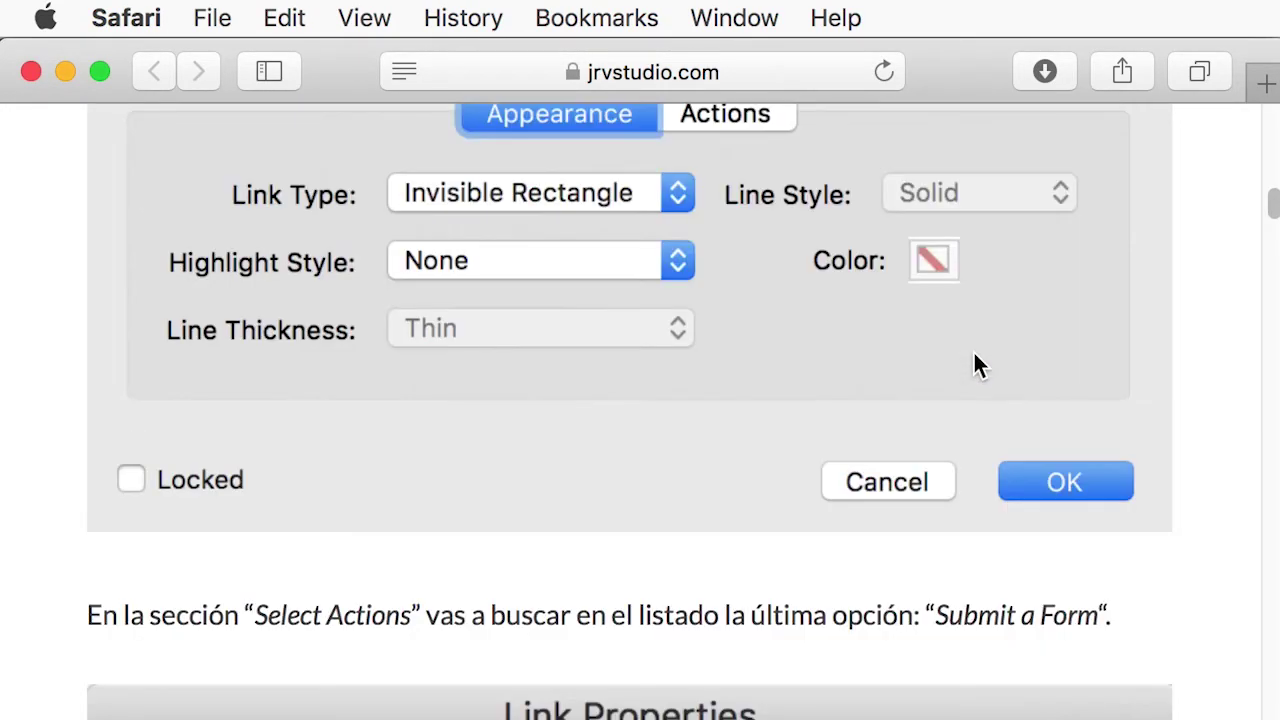
{"action": "scroll", "coordinate": [972, 350], "scroll_direction": "up", "scroll_amount": 12}
{"action": "scroll", "coordinate": [972, 350], "scroll_direction": "up", "scroll_amount": 20}
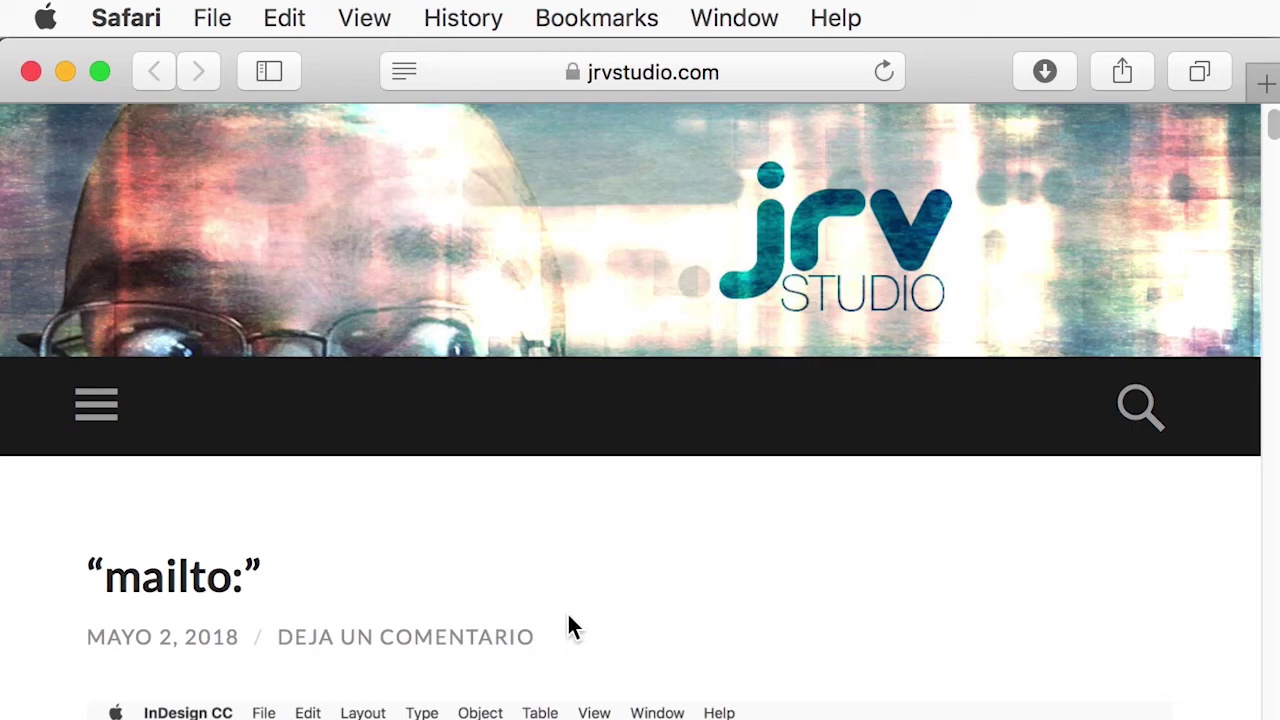
{"action": "scroll", "coordinate": [570, 624], "scroll_direction": "down", "scroll_amount": 7}
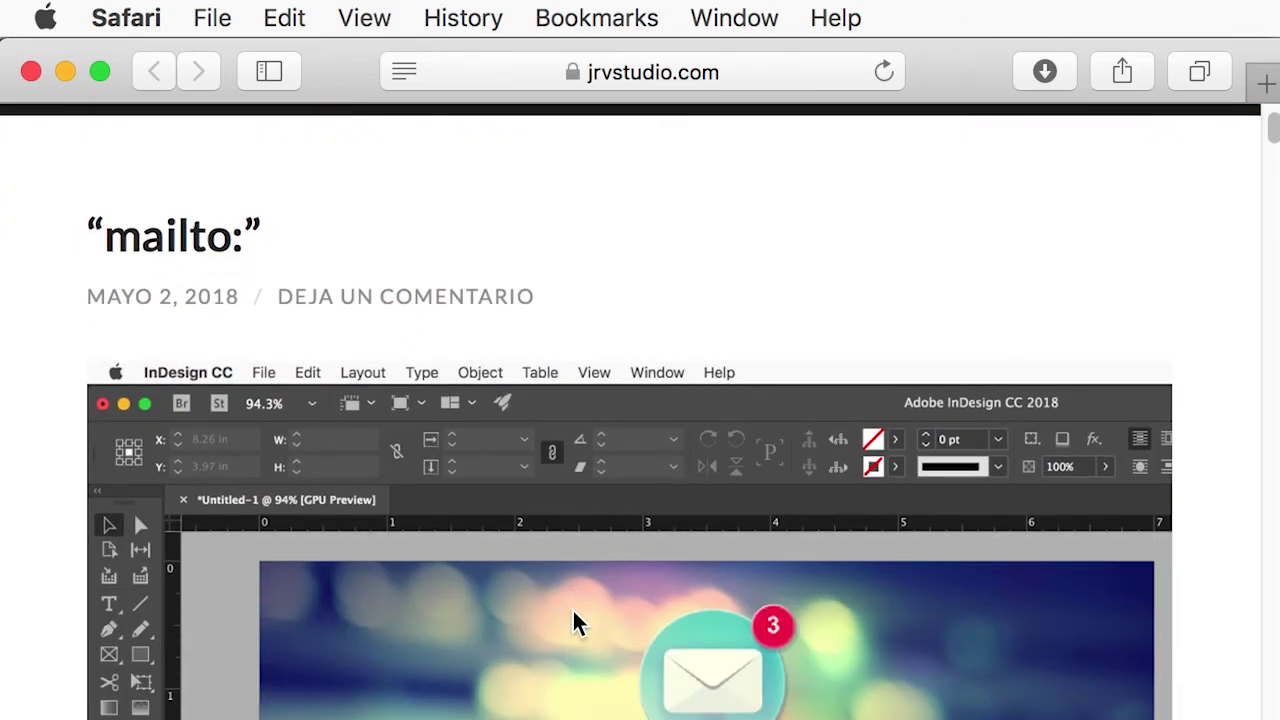
{"action": "scroll", "coordinate": [572, 608], "scroll_direction": "down", "scroll_amount": 2}
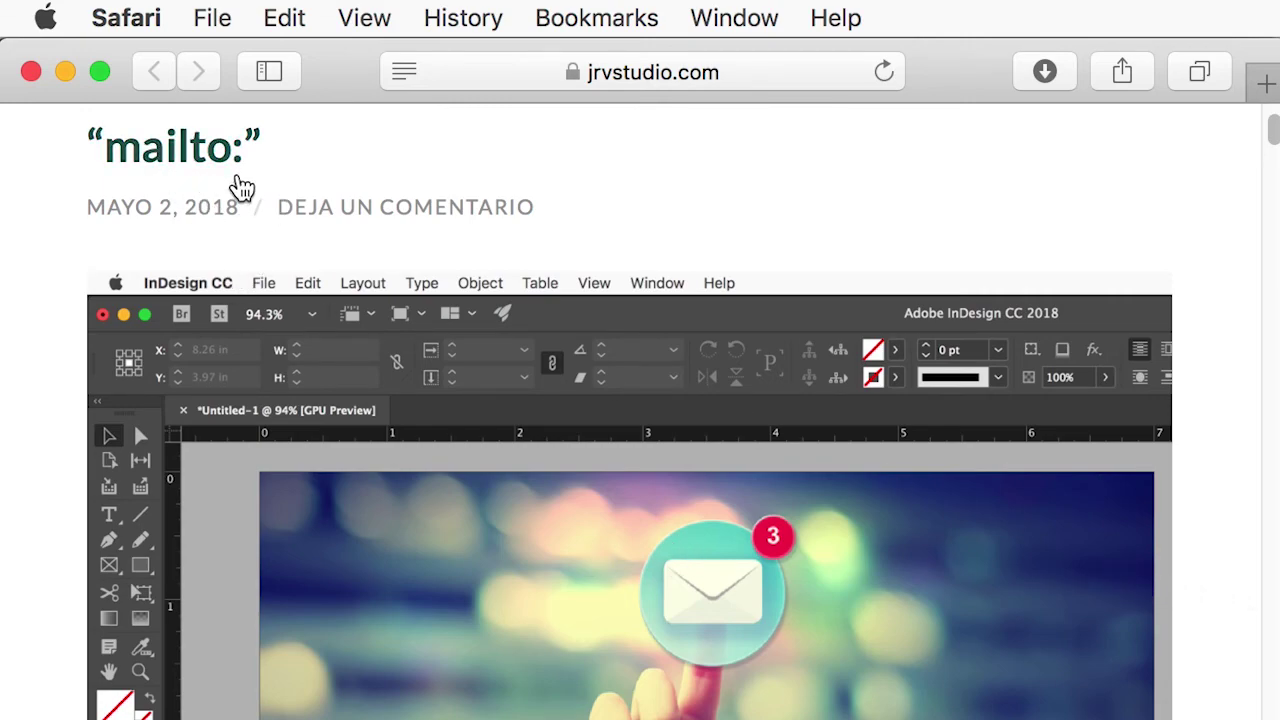
{"action": "scroll", "coordinate": [1214, 606], "scroll_direction": "down", "scroll_amount": 8}
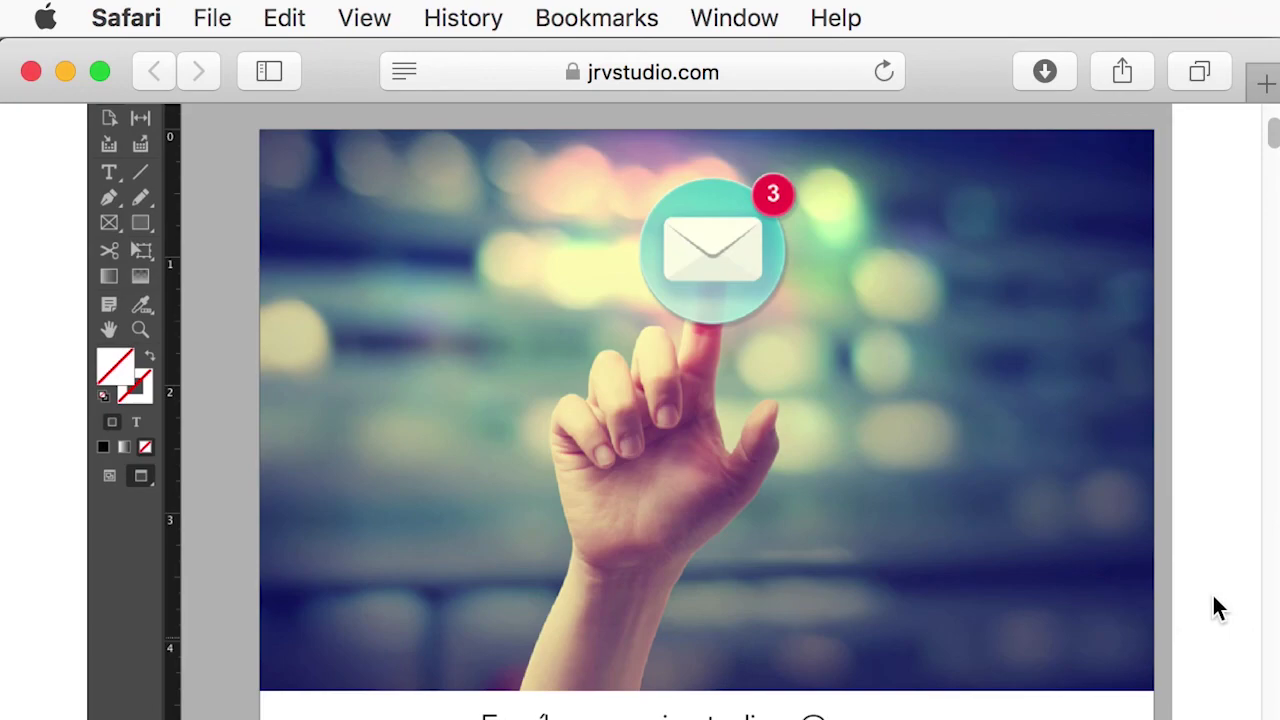
{"action": "scroll", "coordinate": [1214, 600], "scroll_direction": "down", "scroll_amount": 15}
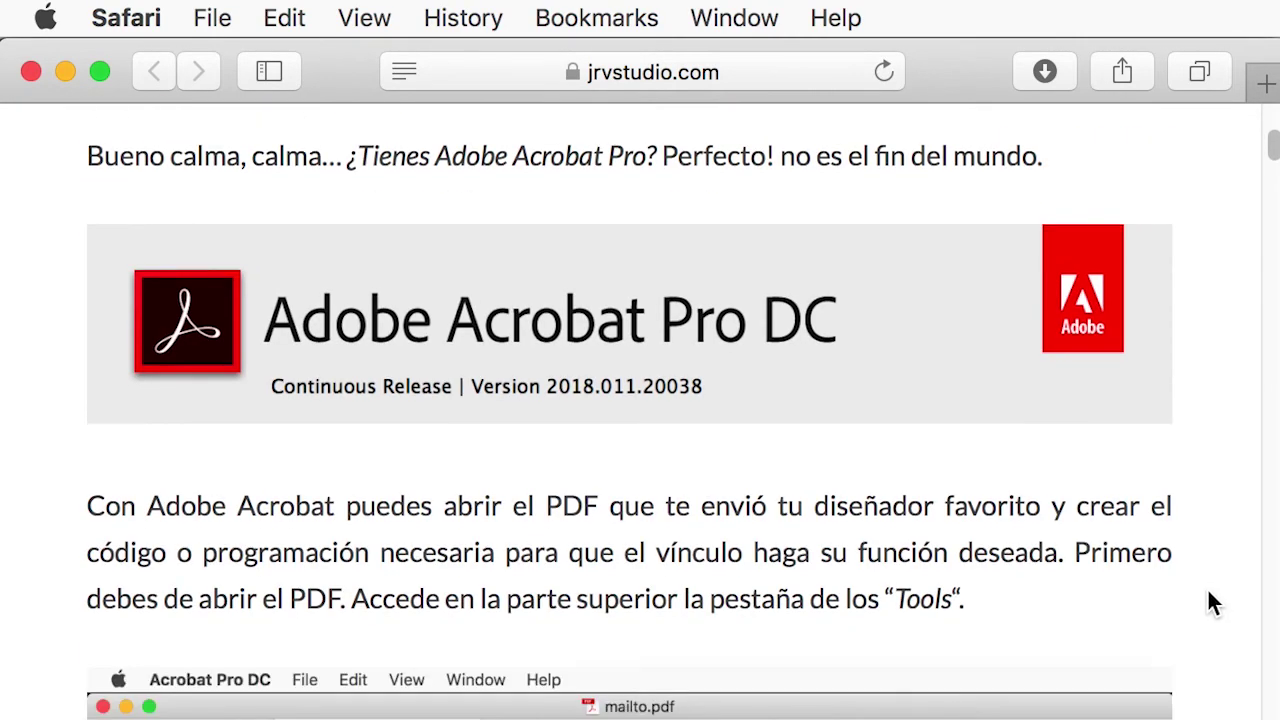
{"action": "scroll", "coordinate": [1212, 603], "scroll_direction": "down", "scroll_amount": 2}
{"action": "scroll", "coordinate": [1207, 601], "scroll_direction": "up", "scroll_amount": 20}
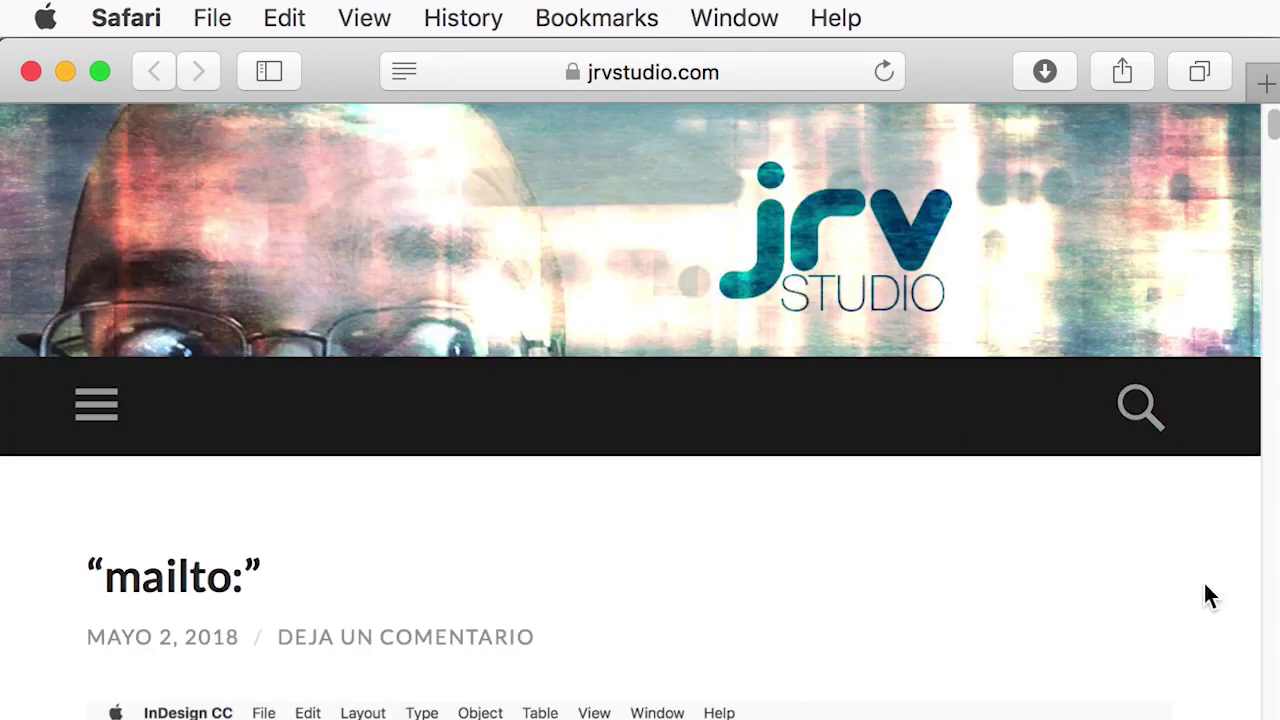